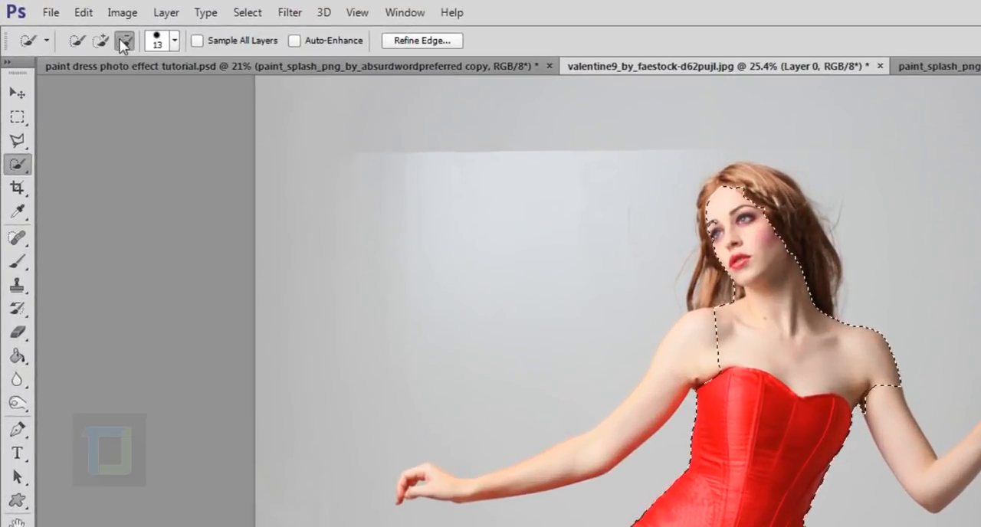
Add the woman's lowered arm, including its hand and fingers, to the Quick Selection, using the add-to-selection mode.
left_click(98, 39)
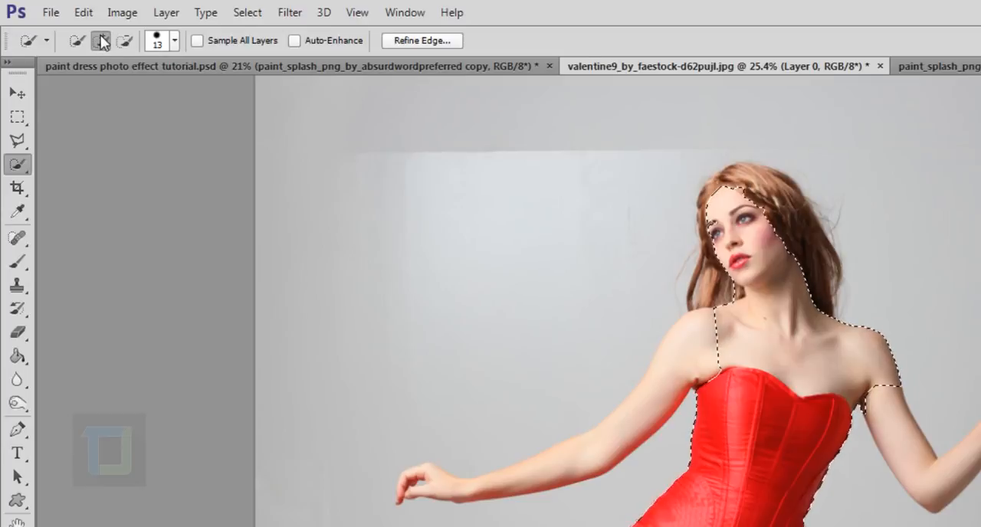
mouse_move(658, 357)
left_mouse_down()
mouse_move(667, 383)
mouse_move(626, 425)
mouse_move(593, 449)
mouse_move(509, 478)
left_mouse_up()
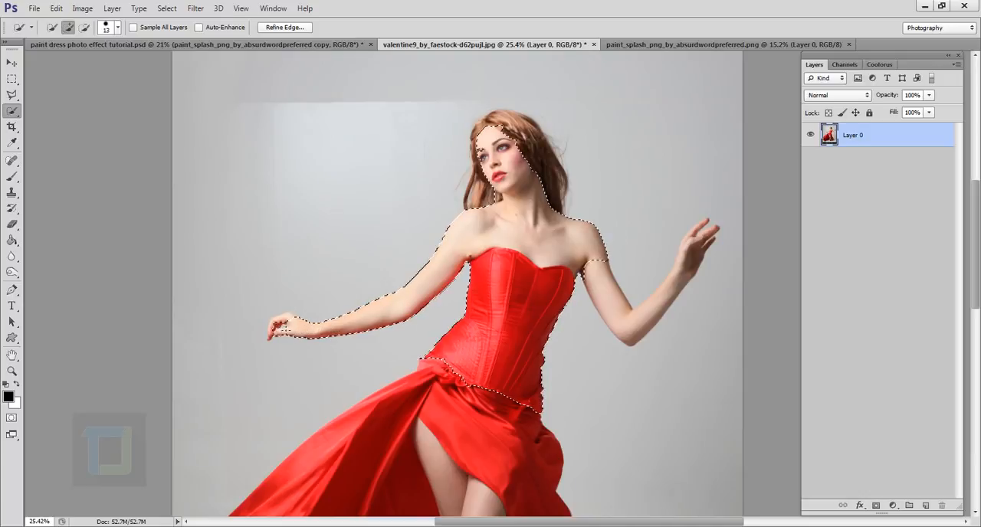
scroll(260, 366, "up", 8)
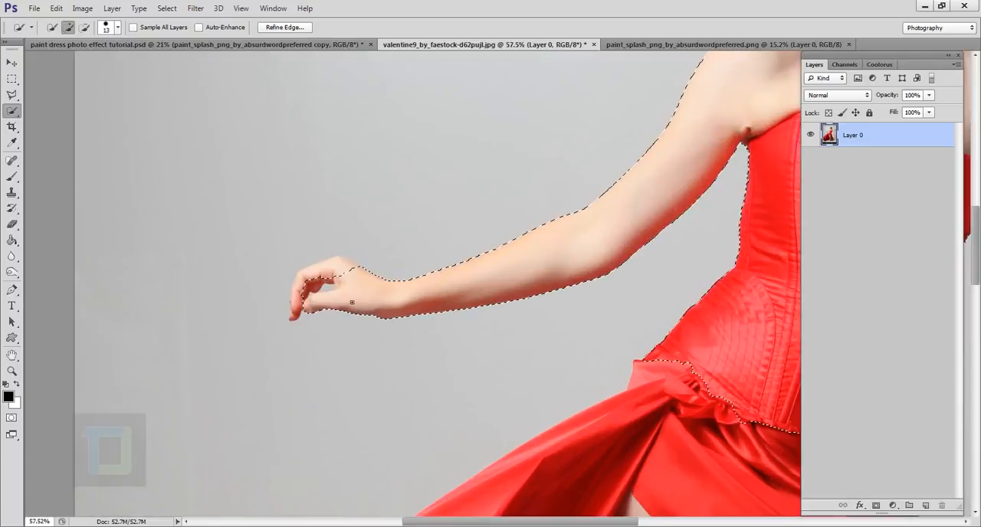
mouse_move(339, 296)
left_mouse_down()
mouse_move(288, 264)
mouse_move(306, 240)
mouse_move(322, 245)
mouse_move(264, 258)
mouse_move(239, 330)
mouse_move(249, 286)
mouse_move(237, 324)
left_mouse_up()
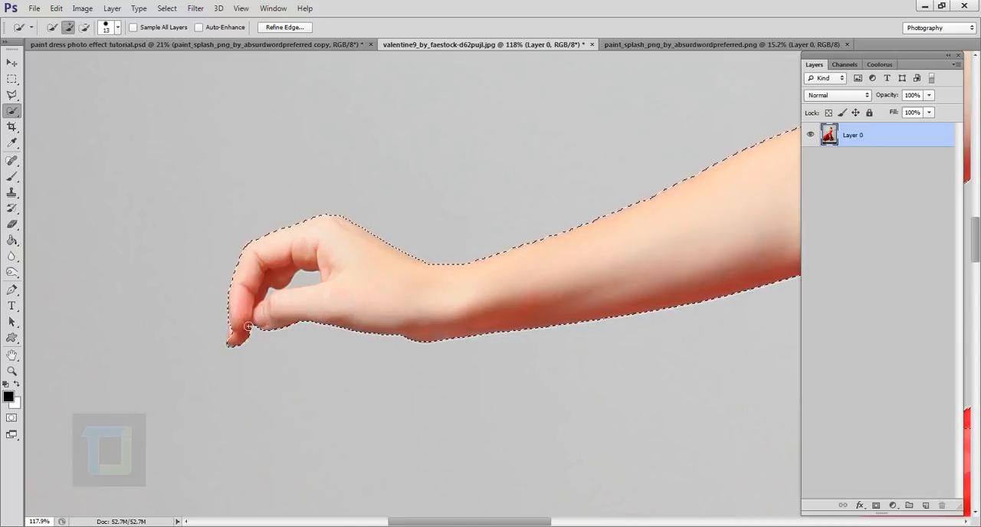
Extend the Quick Selection over the woman's bent, raised arm and its hand out to the fingertips.
scroll(362, 281, "down", 2)
scroll(363, 281, "down", 3)
scroll(628, 253, "up", 2)
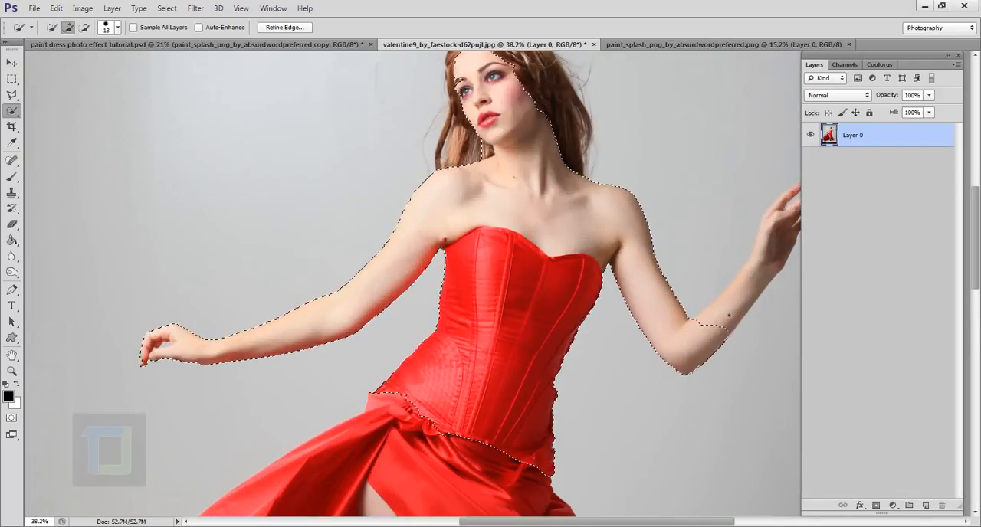
scroll(463, 324, "up", 4)
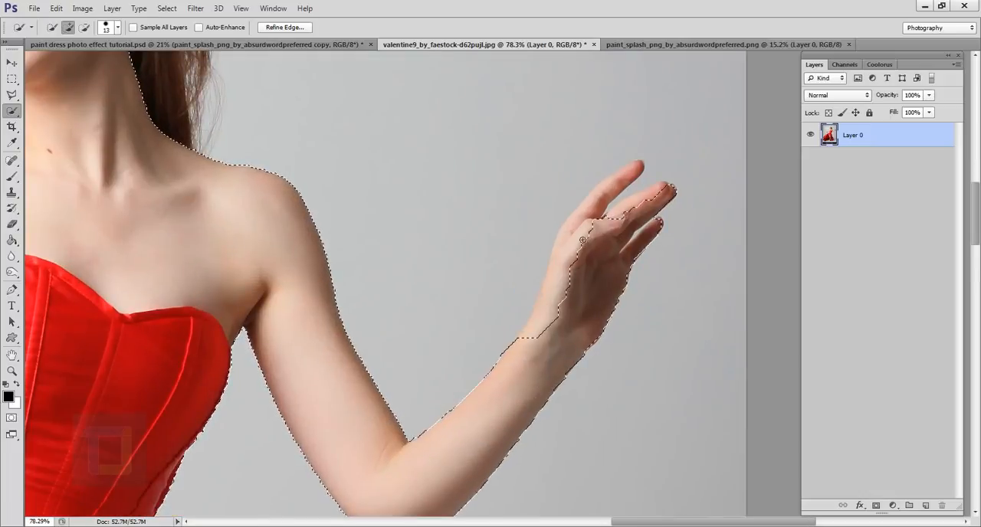
mouse_move(603, 247)
left_mouse_down()
mouse_move(628, 177)
mouse_move(580, 230)
mouse_move(592, 215)
mouse_move(663, 193)
left_mouse_up()
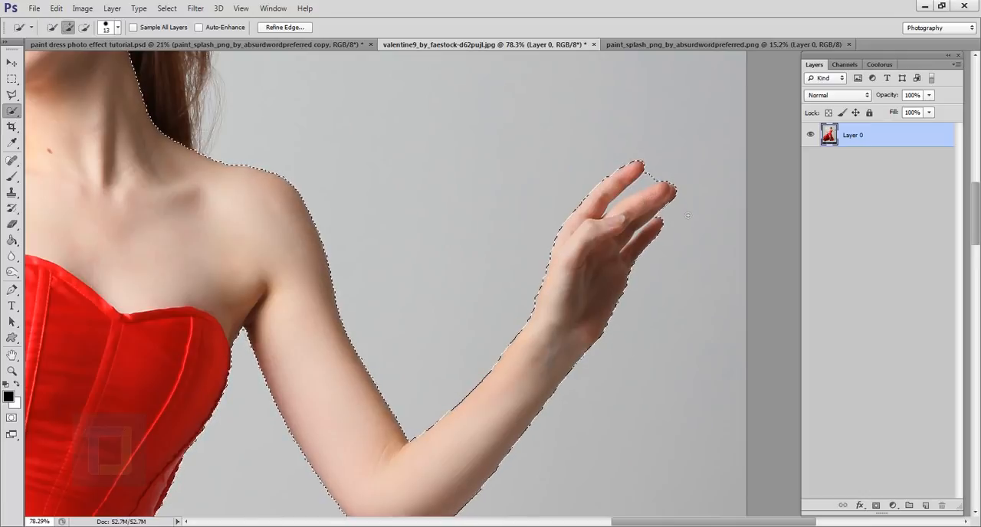
scroll(689, 218, "up", 4)
scroll(661, 224, "down", 14)
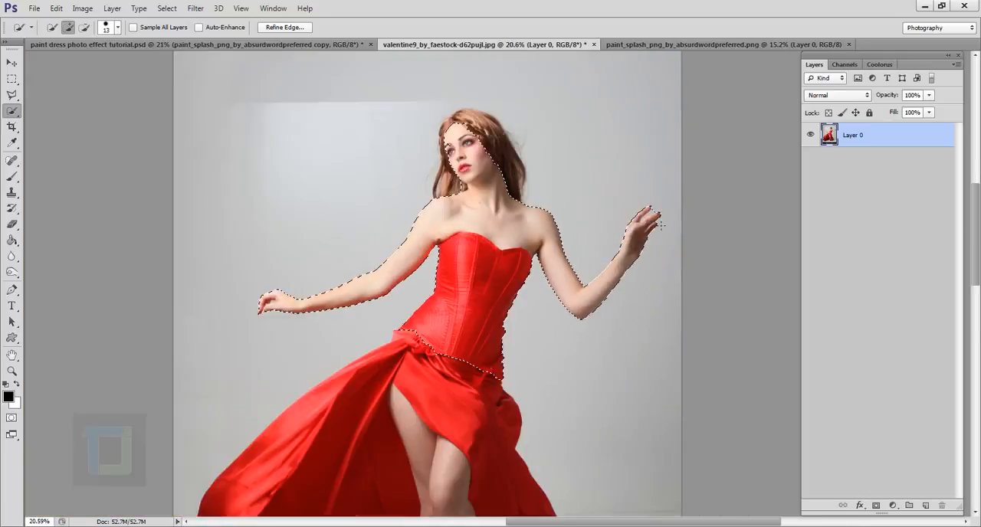
Add the dress's gathered waist and the front flap of the skirt above the legs to the selection.
scroll(523, 345, "up", 2)
scroll(523, 345, "up", 2)
scroll(460, 368, "down", 2)
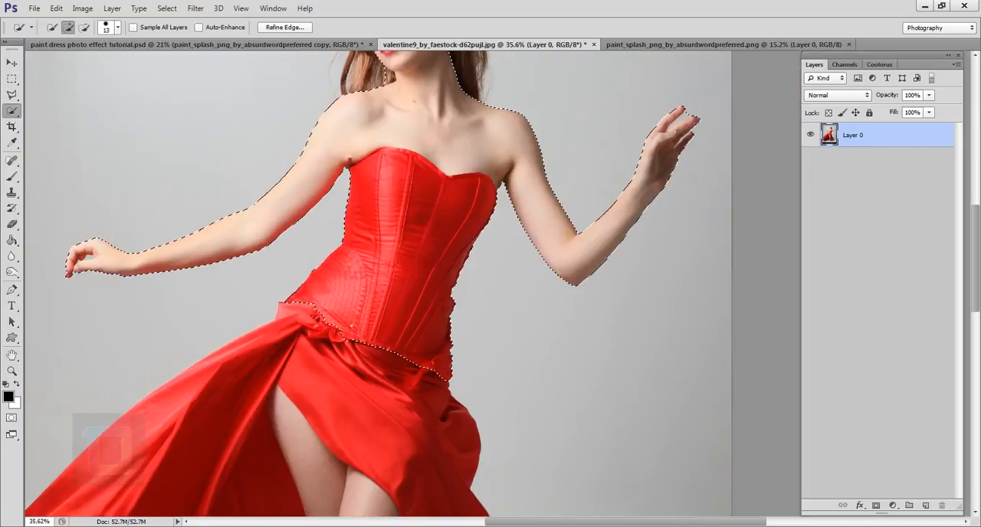
mouse_move(315, 305)
left_mouse_down()
mouse_move(296, 311)
mouse_move(291, 340)
mouse_move(278, 349)
mouse_move(376, 394)
mouse_move(433, 402)
left_mouse_up()
key("ctrl+0")
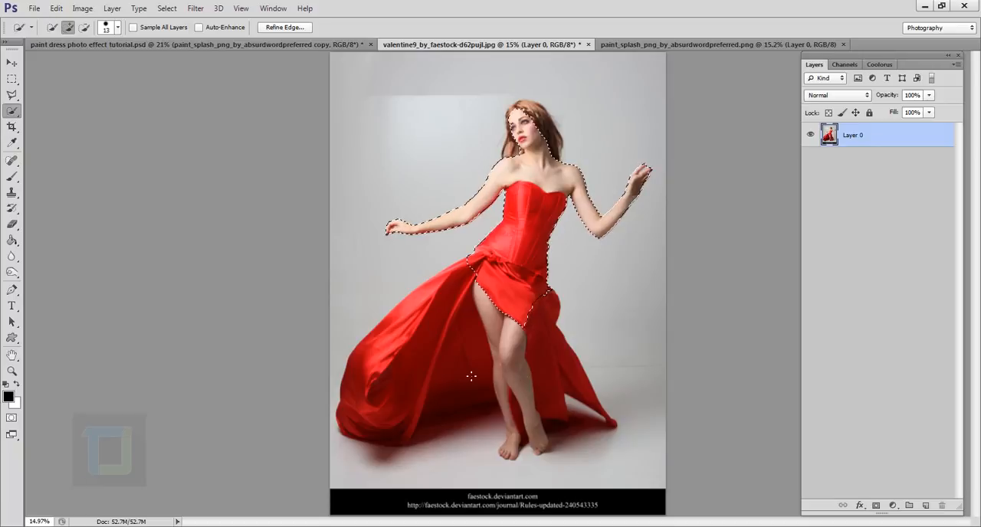
Add all of the woman's hair around the face and down to the shoulders to the selection.
scroll(522, 319, "up", 3)
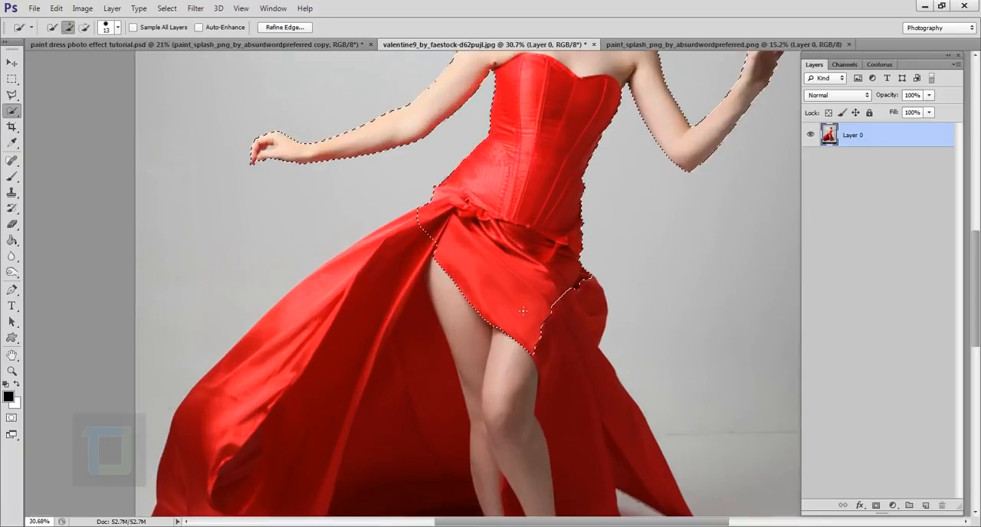
scroll(523, 312, "down", 3)
scroll(559, 99, "up", 4)
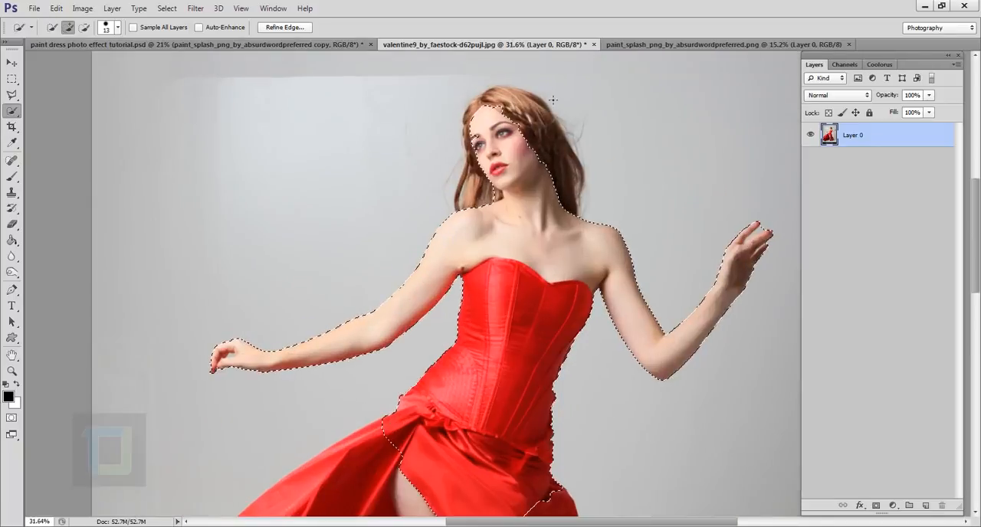
left_click_drag(579, 242, 591, 303)
left_click_drag(496, 107, 554, 197)
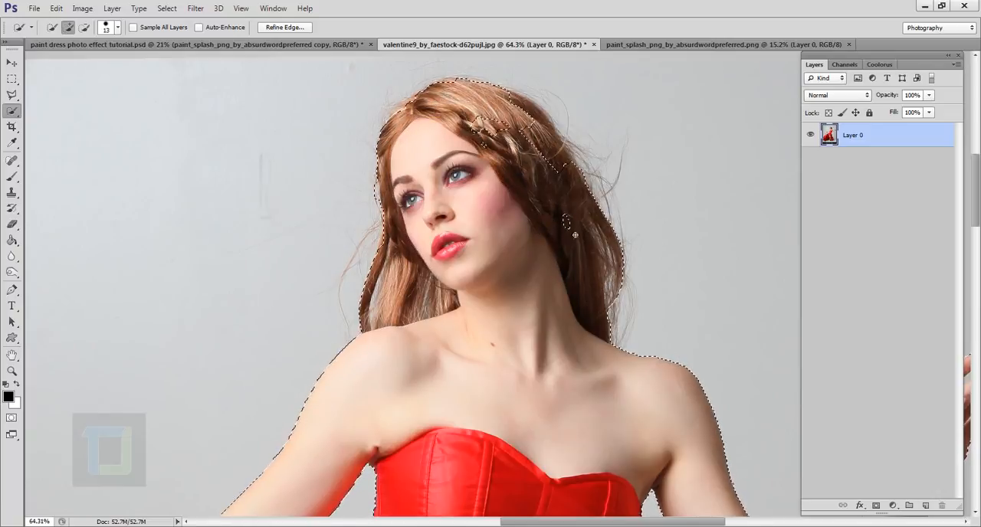
scroll(554, 198, "down", 4)
scroll(563, 148, "up", 3)
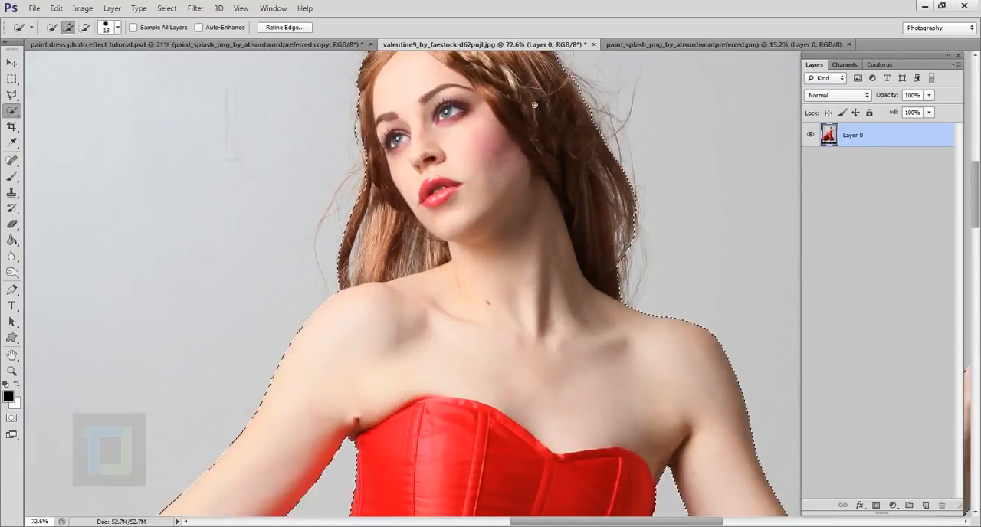
scroll(563, 148, "down", 2)
scroll(536, 103, "down", 2)
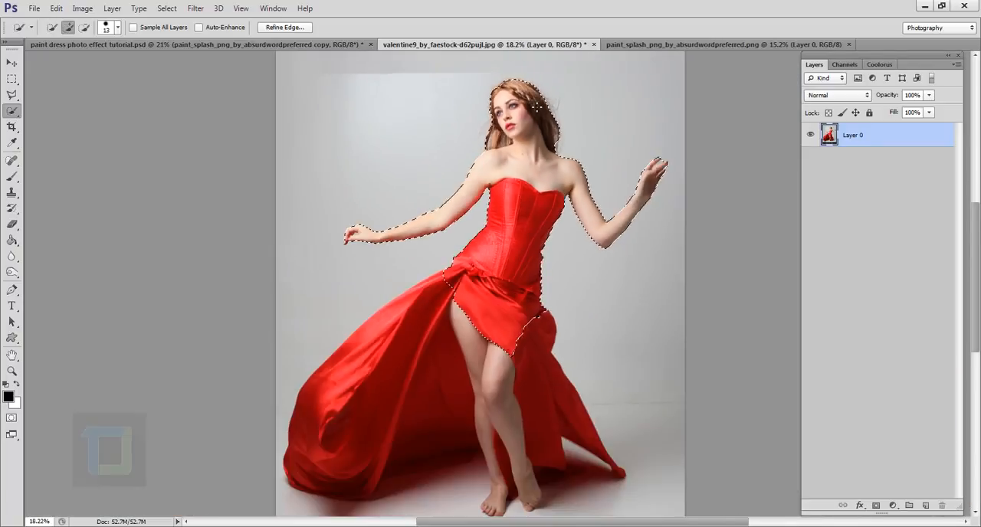
Subtract the background gap between thumb and fingers of the lowered hand from the selection with the Magnetic Lasso.
scroll(344, 232, "up", 4)
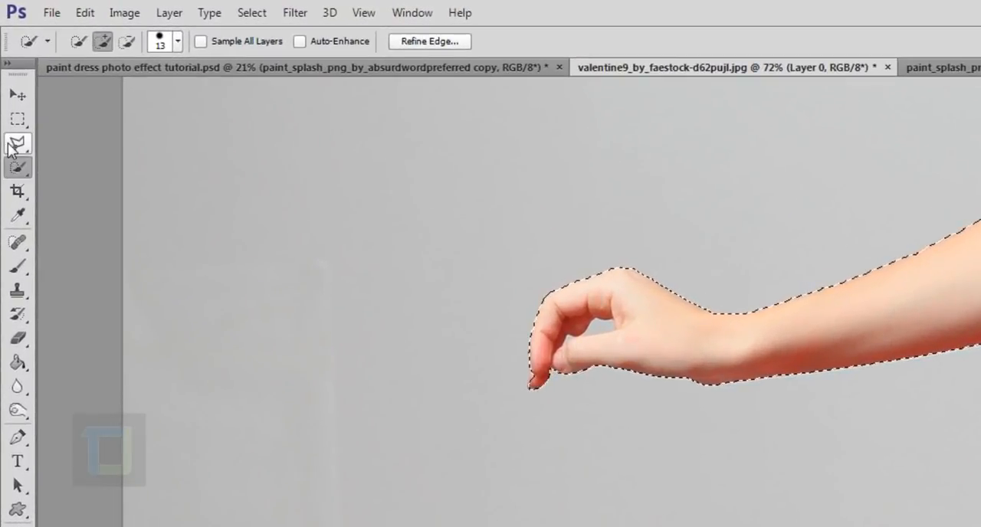
left_click(17, 143)
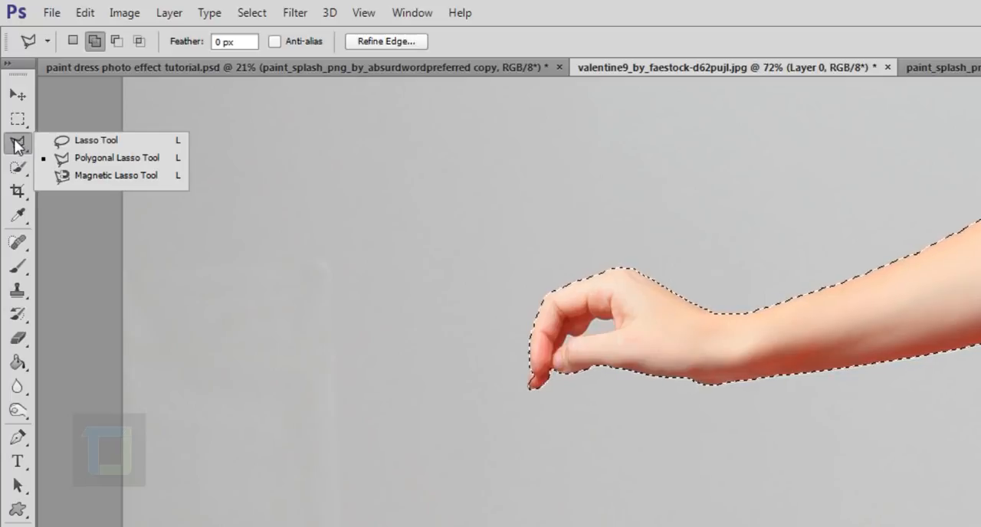
left_click(105, 178)
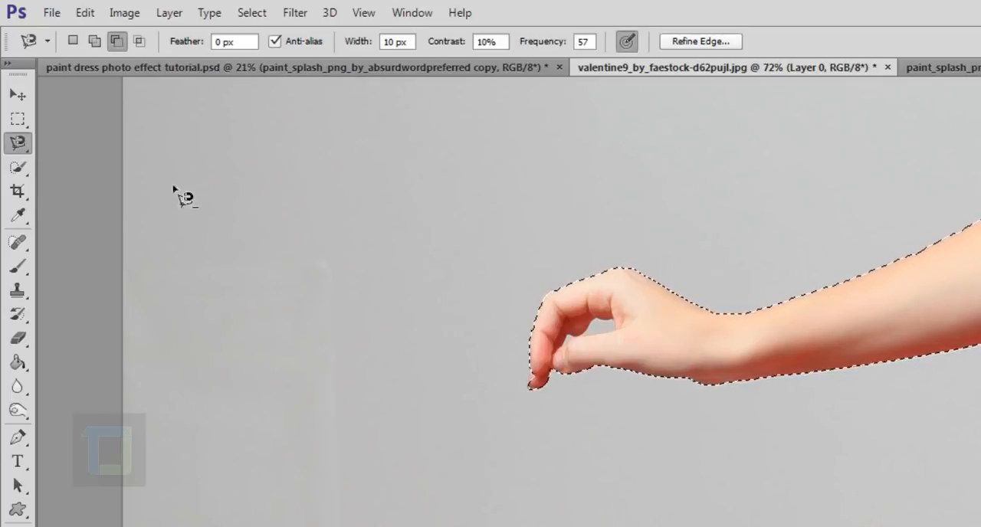
scroll(587, 299, "up", 3)
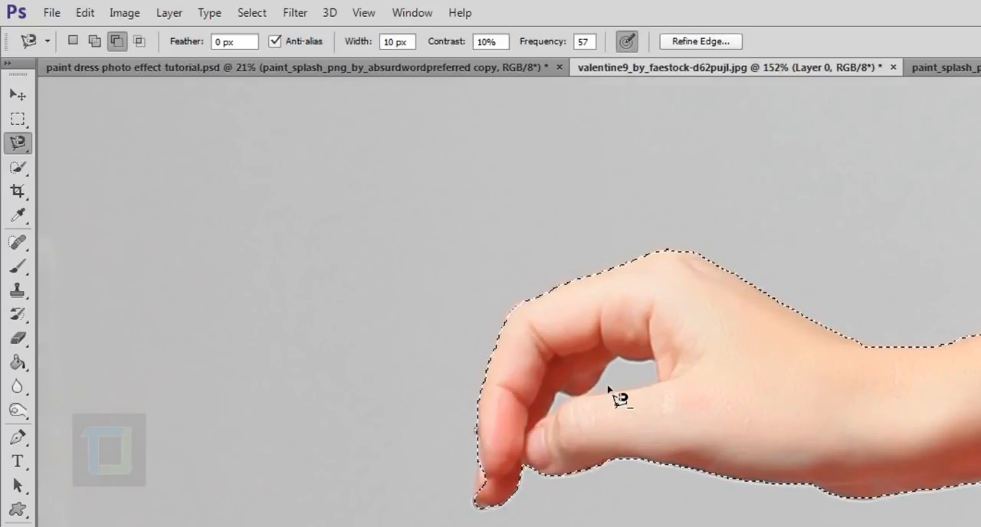
scroll(609, 391, "up", 1)
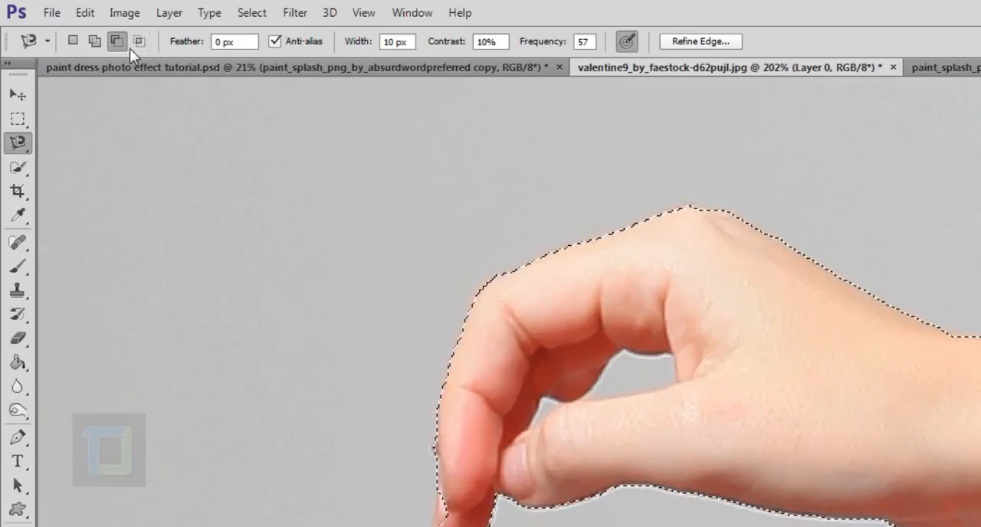
scroll(383, 220, "up", 4)
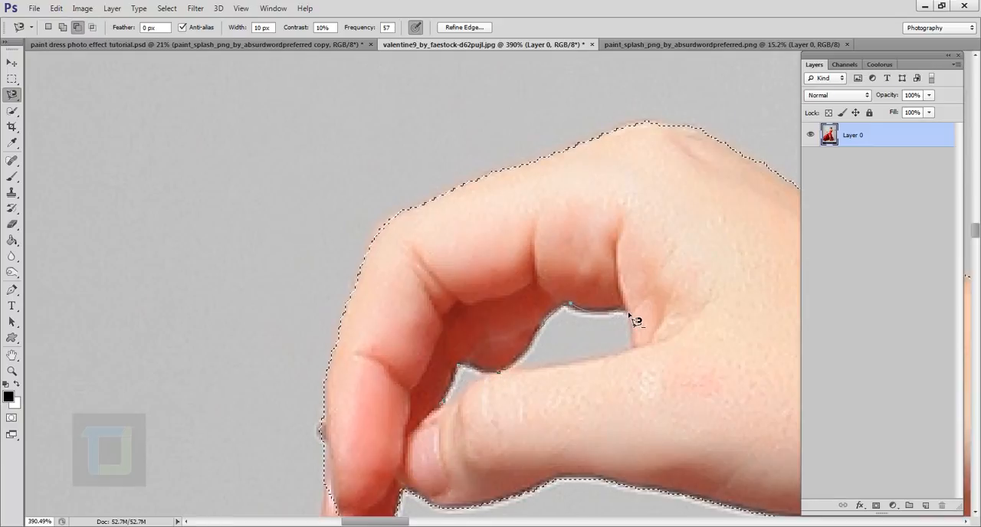
left_click(632, 349)
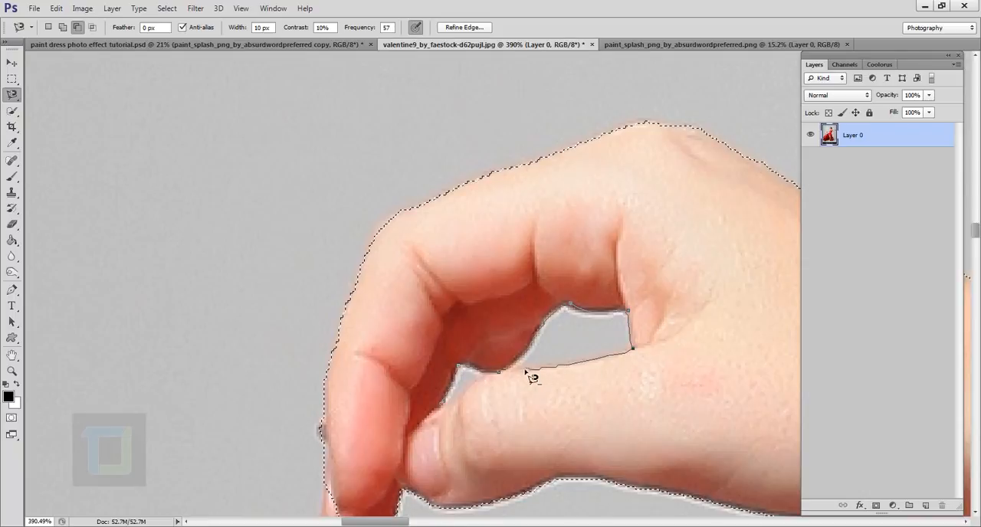
left_click(506, 374)
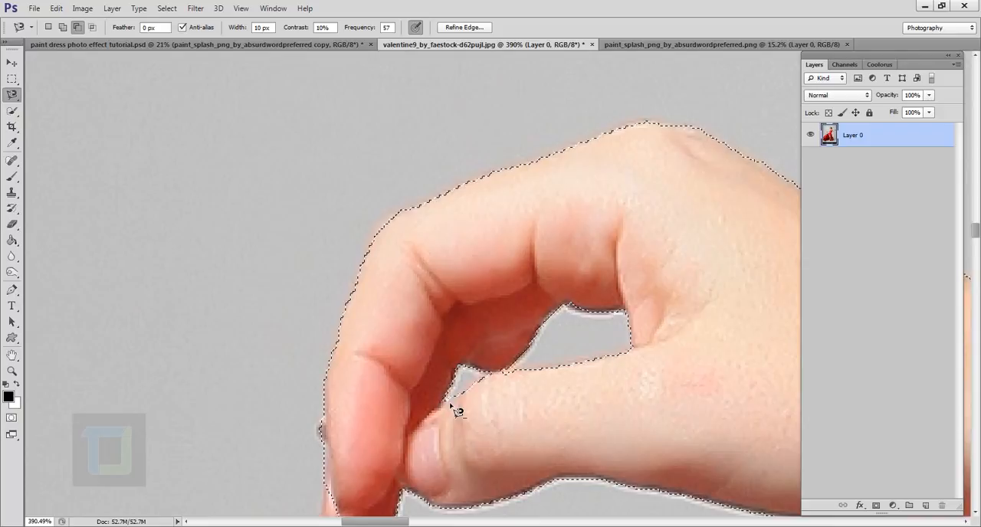
Subtract the background gaps between the fingers of the raised hand from the selection.
scroll(457, 412, "down", 5)
scroll(457, 412, "down", 3)
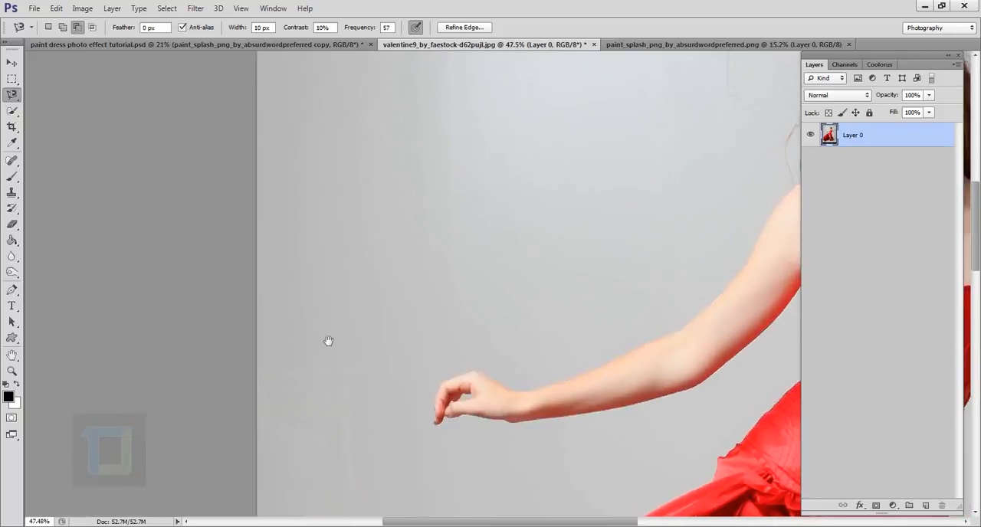
left_click_drag(329, 343, 344, 298)
scroll(495, 278, "up", 5)
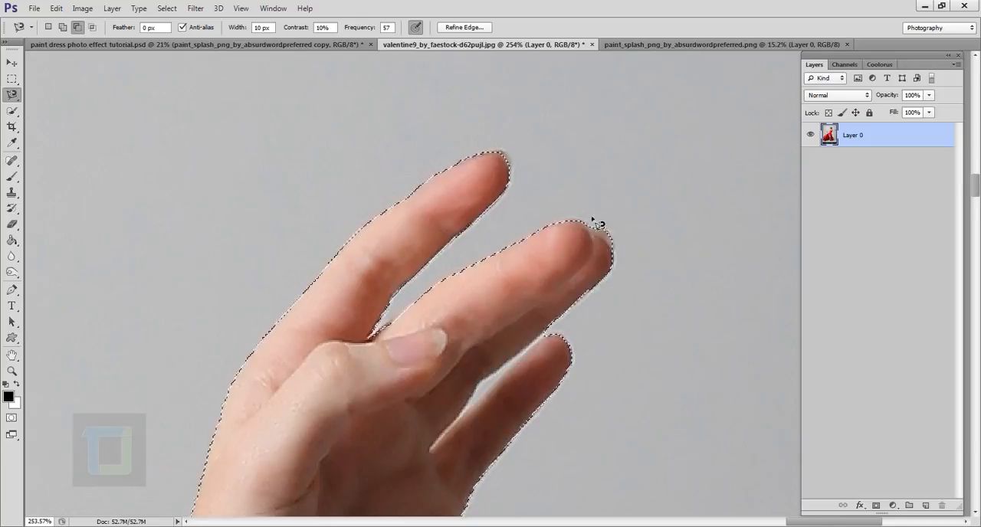
scroll(431, 346, "up", 3)
scroll(573, 201, "down", 12)
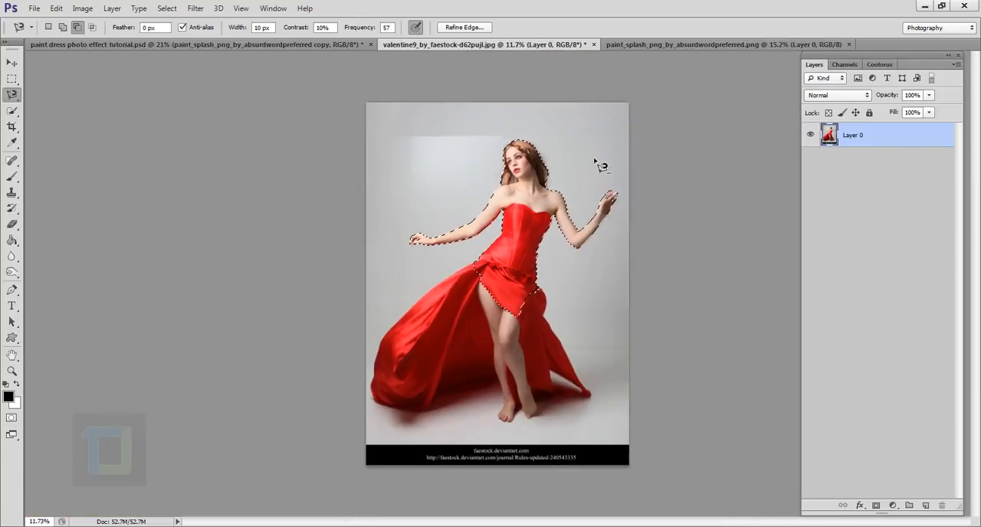
scroll(595, 162, "up", 2)
scroll(596, 161, "down", 1)
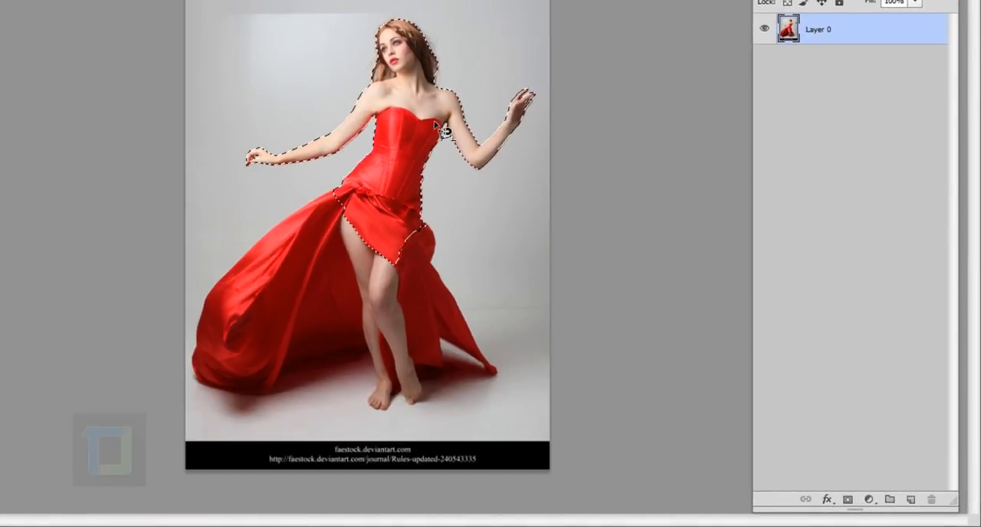
Mask Layer 0 with the selection and move the cut-out woman slightly down and left on the canvas.
left_click(850, 504)
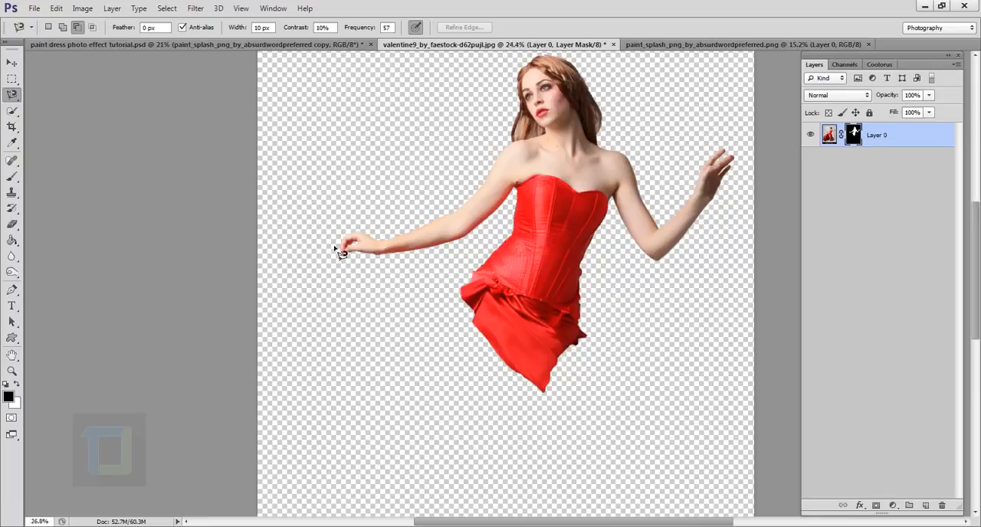
scroll(336, 248, "up", 10)
left_click_drag(655, 133, 401, 398)
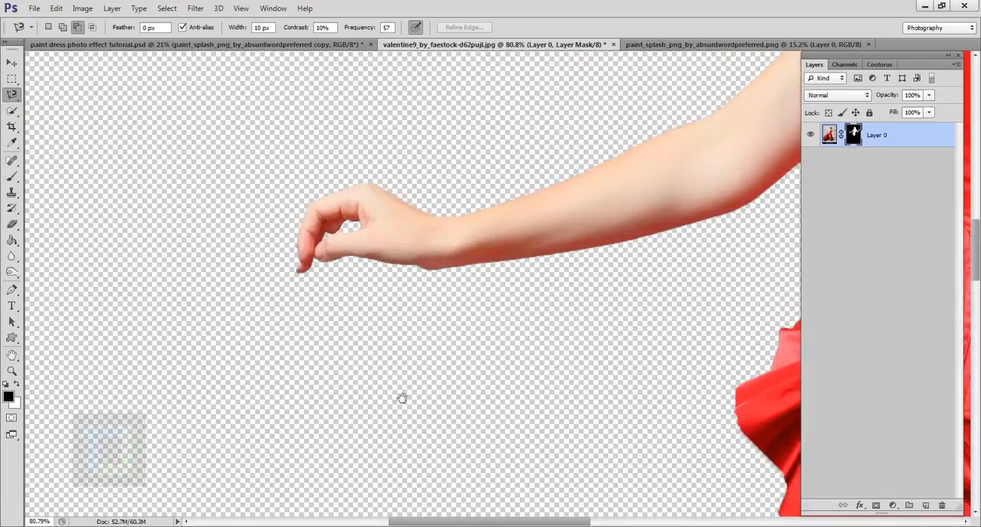
left_click_drag(623, 122, 198, 414)
scroll(376, 298, "down", 10)
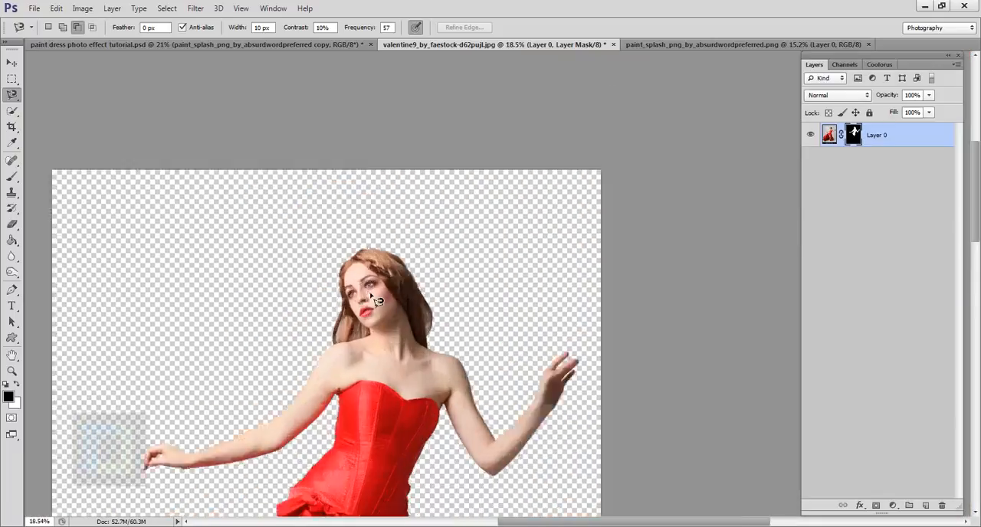
scroll(587, 269, "up", 1)
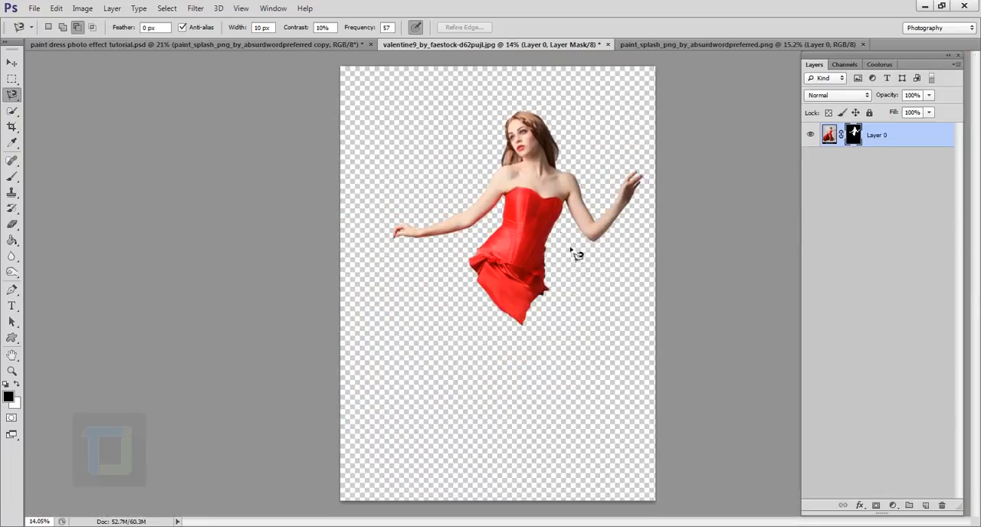
left_click(12, 63)
left_click_drag(532, 224, 514, 252)
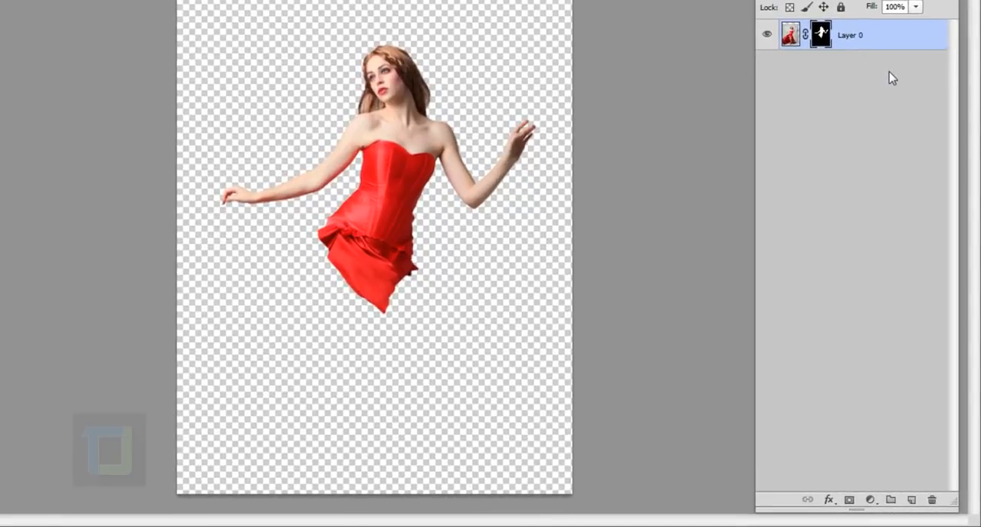
Add a Solid Color fill layer in d1d1d1 and place it beneath Layer 0 as the background.
left_click(870, 499)
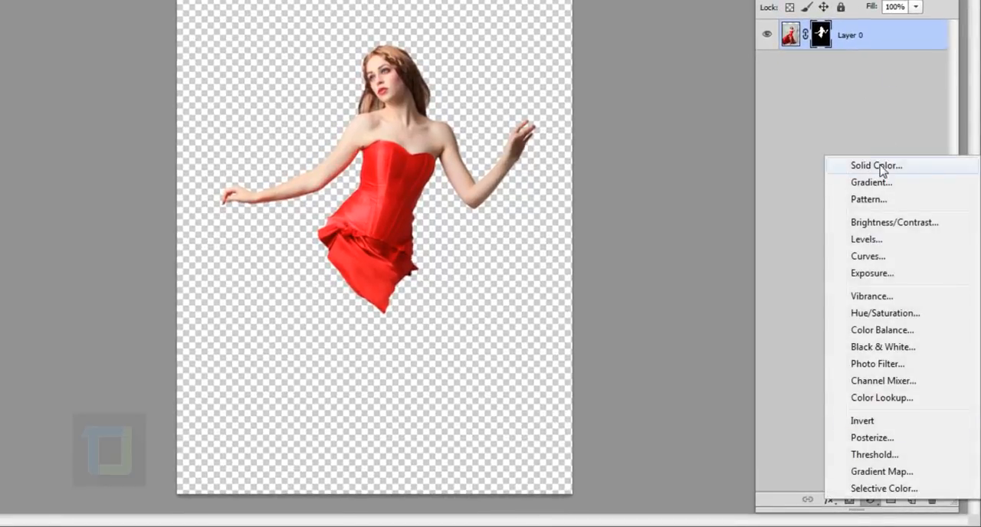
left_click(879, 167)
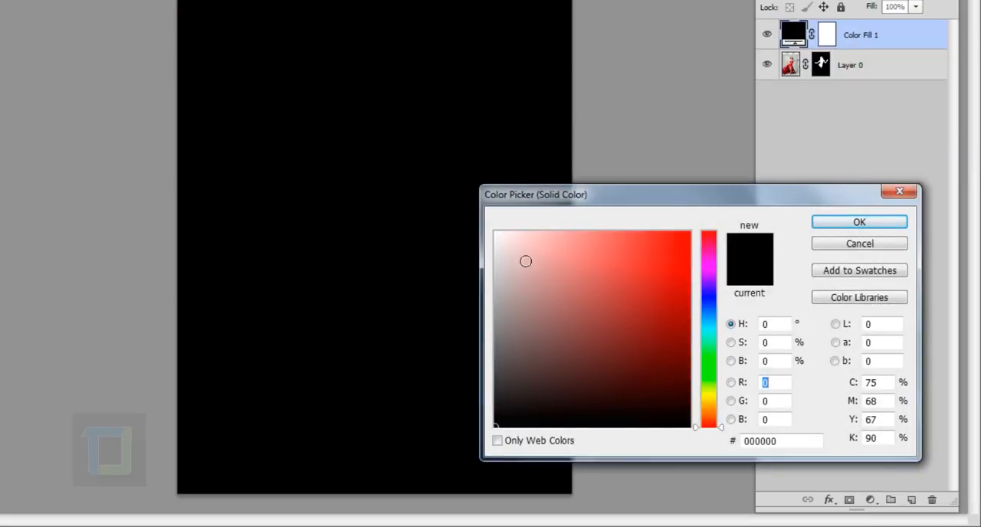
left_click(804, 445)
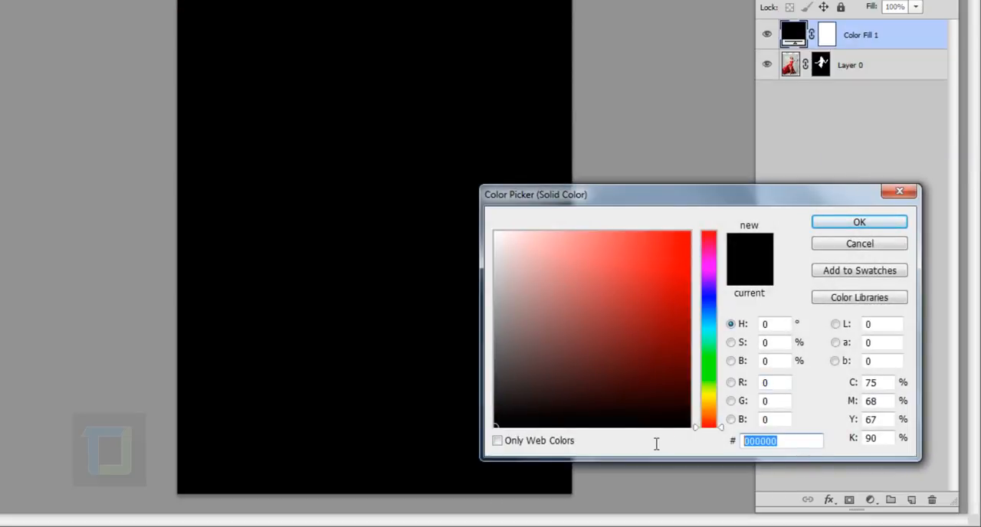
type("d1d1d1")
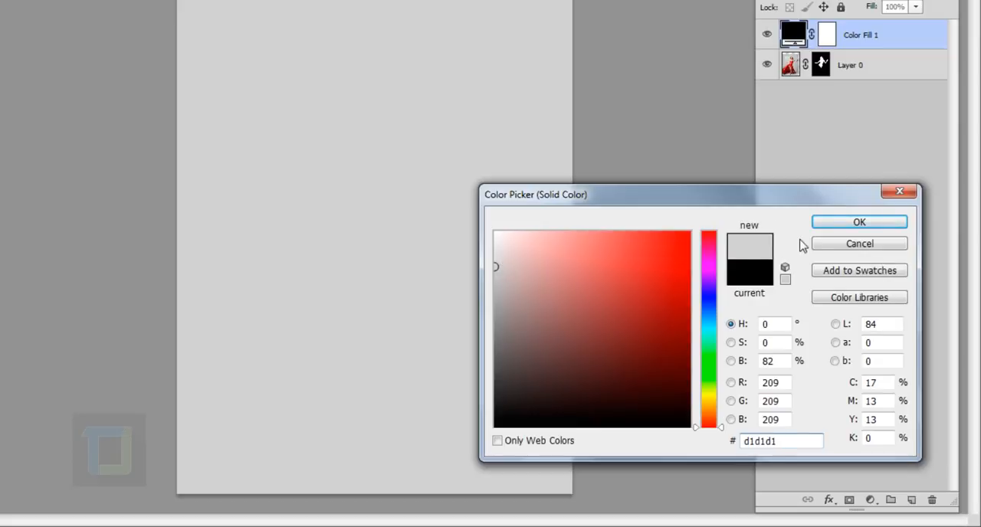
left_click(862, 227)
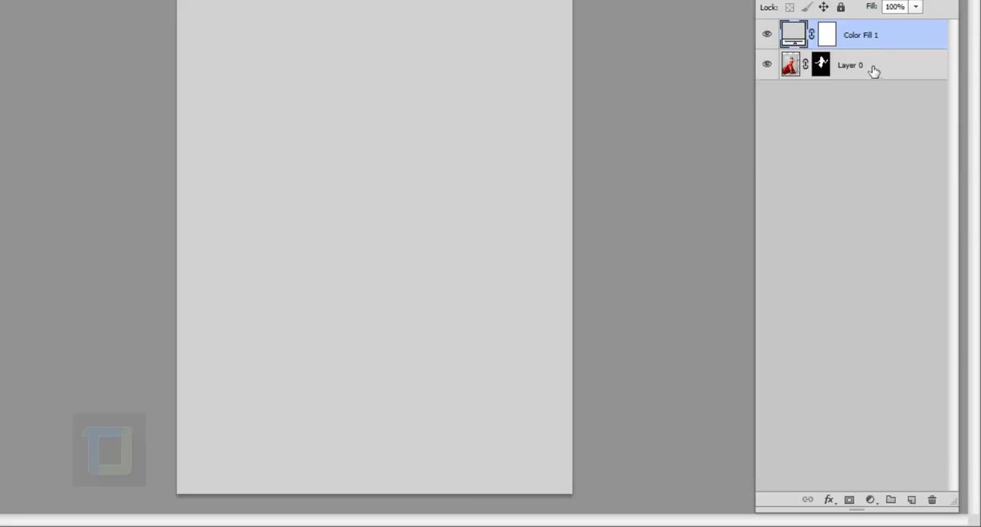
left_click_drag(872, 40, 870, 112)
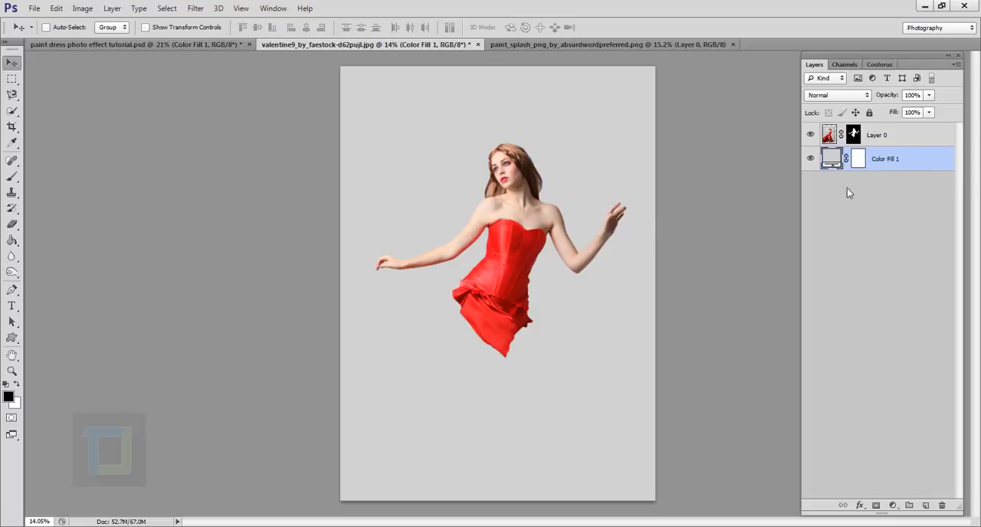
Add a Gradient Overlay to the Color Fill 1 layer using the Foreground to Transparent preset.
double_click(940, 166)
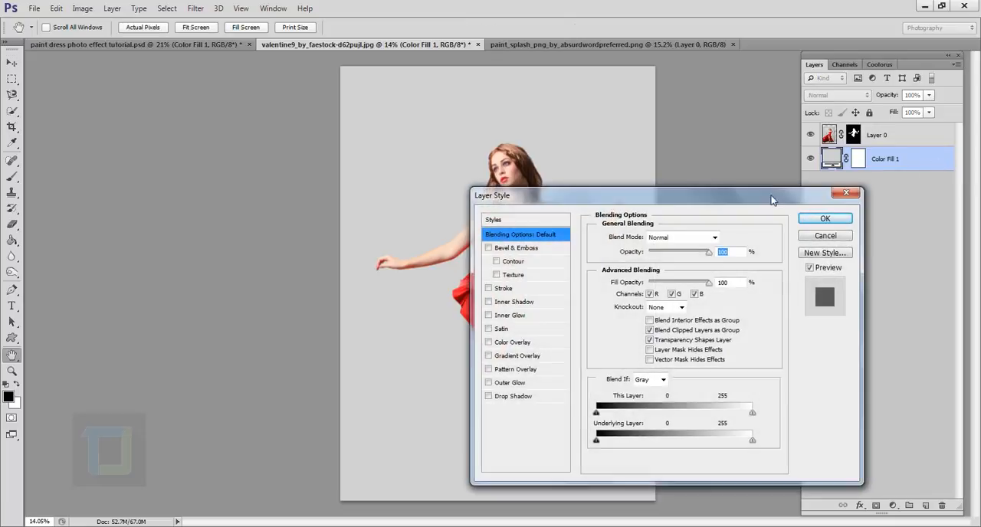
left_click_drag(608, 200, 728, 171)
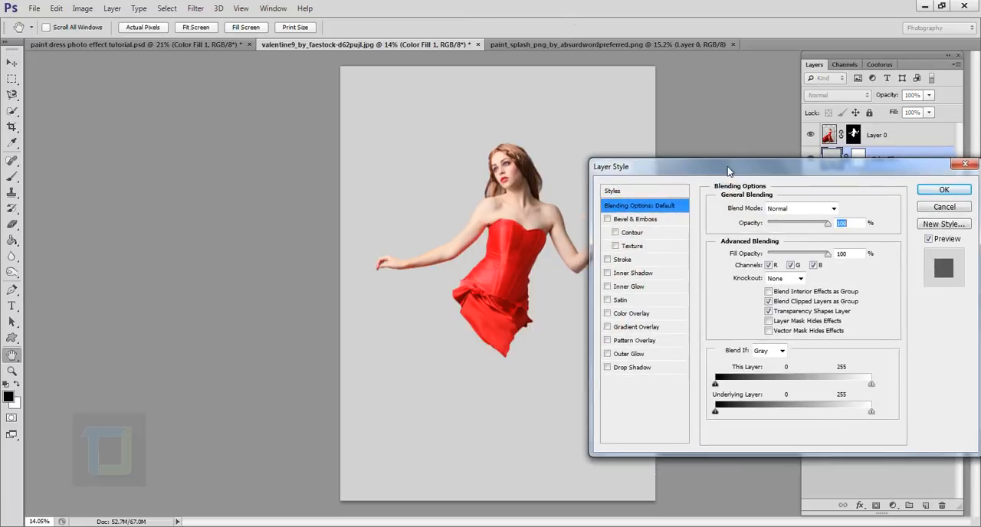
left_click(608, 328)
left_click(634, 329)
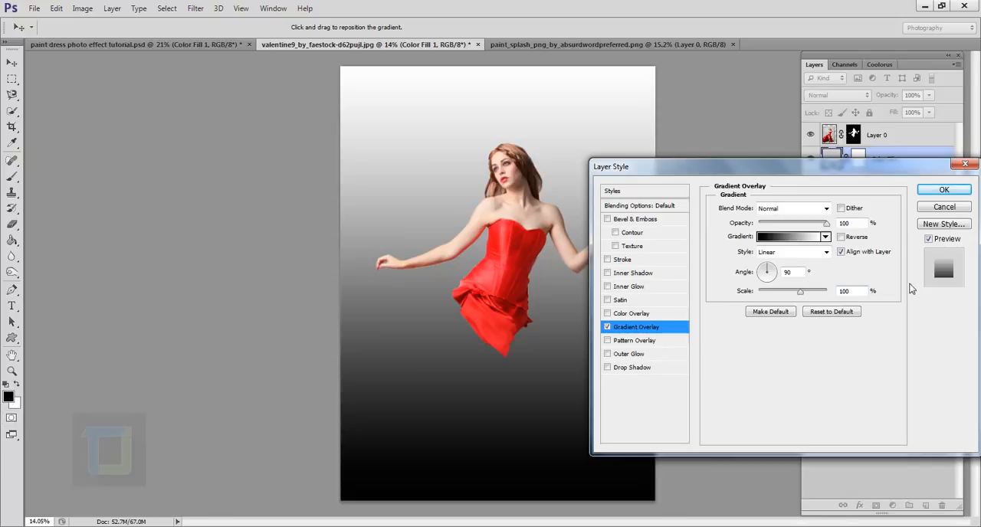
left_click(785, 241)
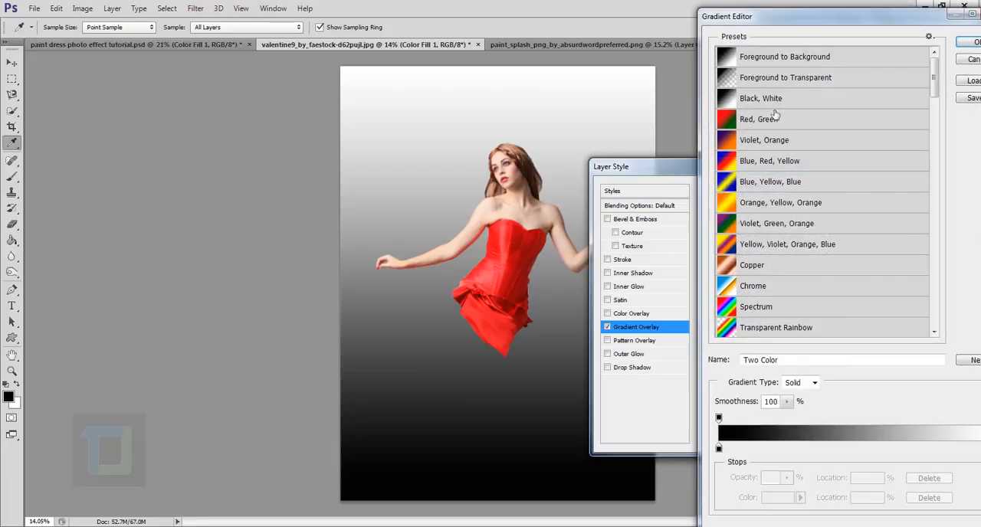
left_click(785, 82)
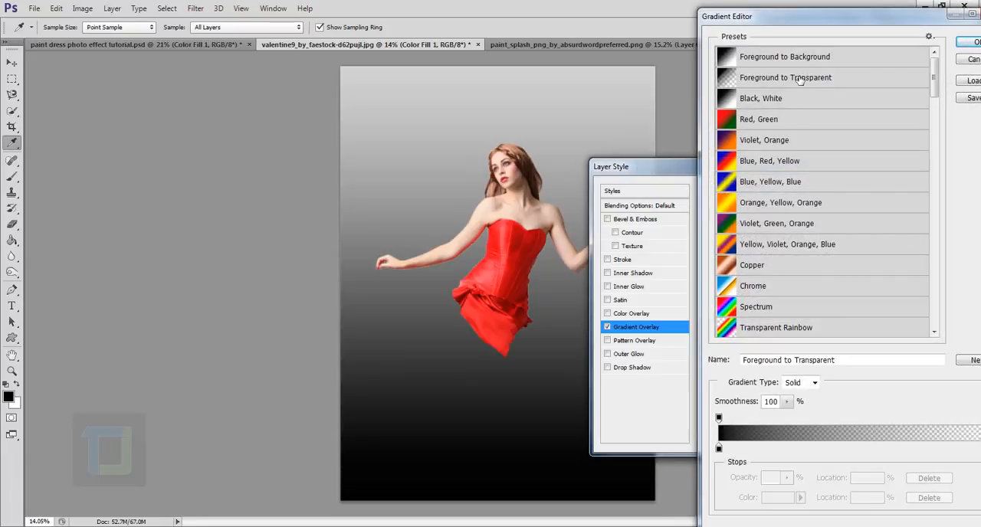
left_click(969, 41)
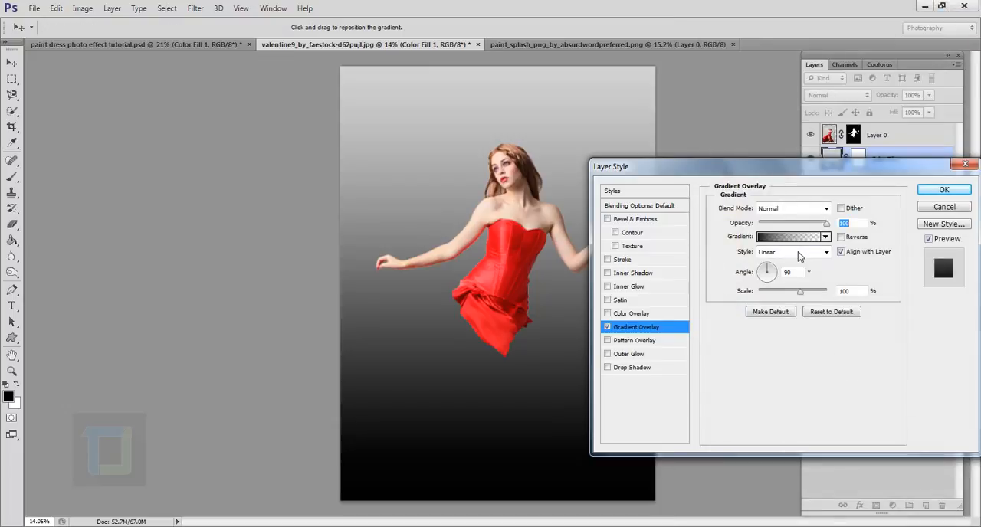
Make the gradient overlay radial and reversed, with its scale set to 150%.
left_click(799, 252)
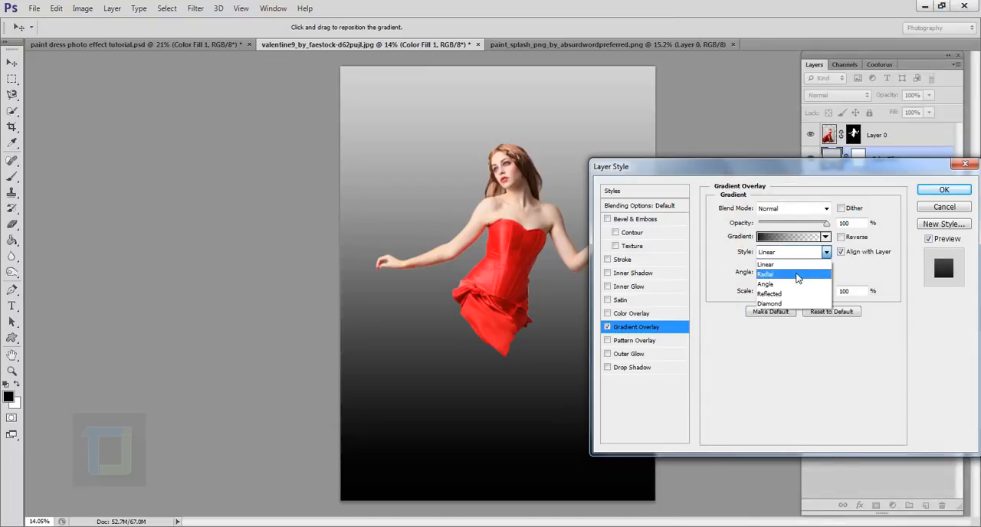
left_click(797, 275)
left_click(841, 237)
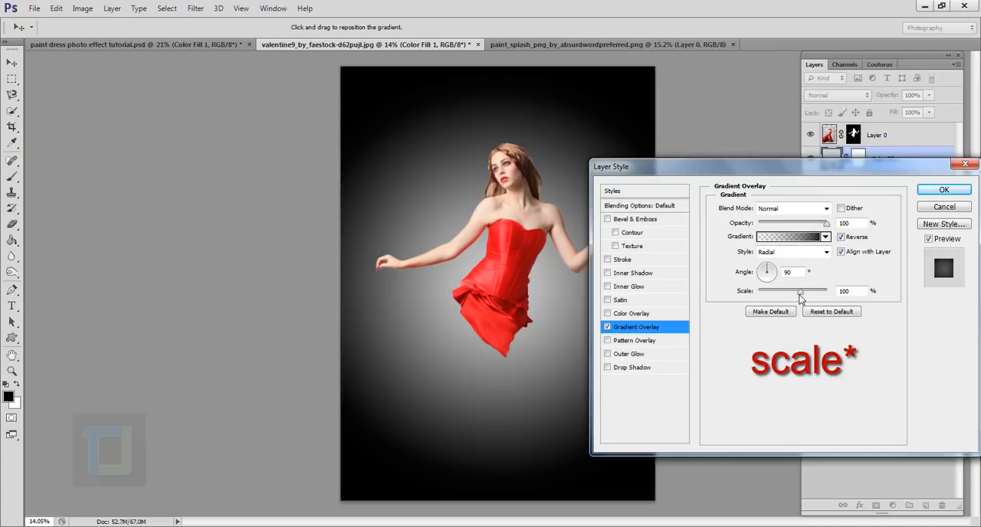
left_click_drag(800, 295, 854, 300)
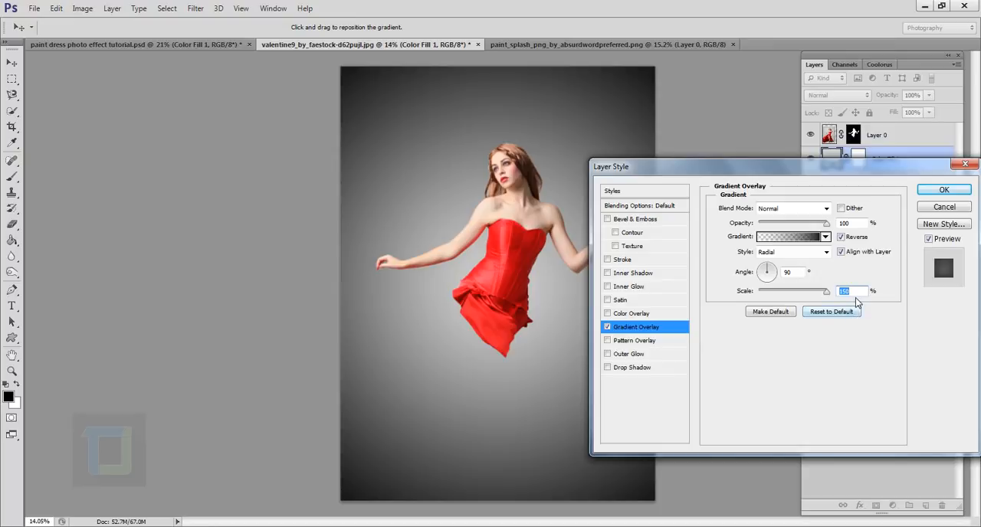
Set the gradient overlay's opacity to 45%, adjust its angle and apply the layer style.
left_click(793, 224)
left_click_drag(791, 222, 789, 224)
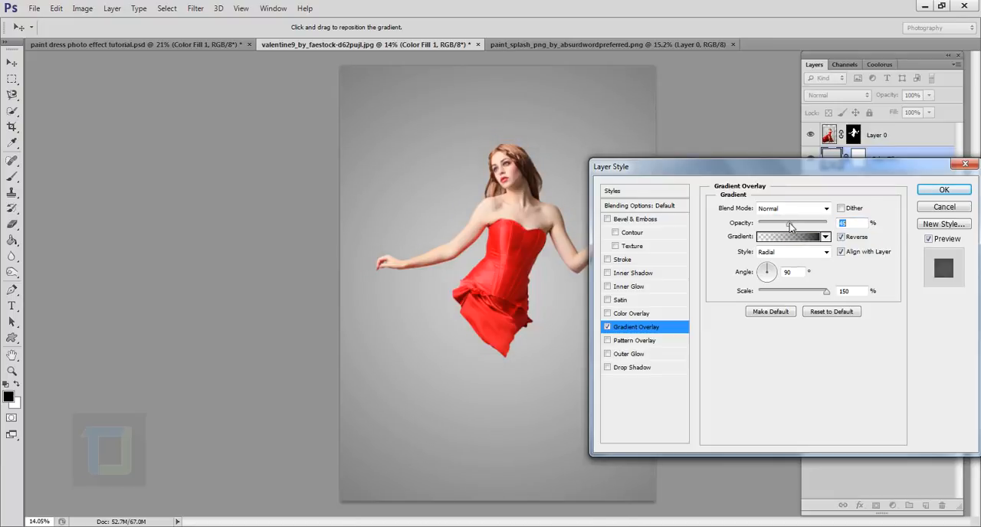
left_click(770, 272)
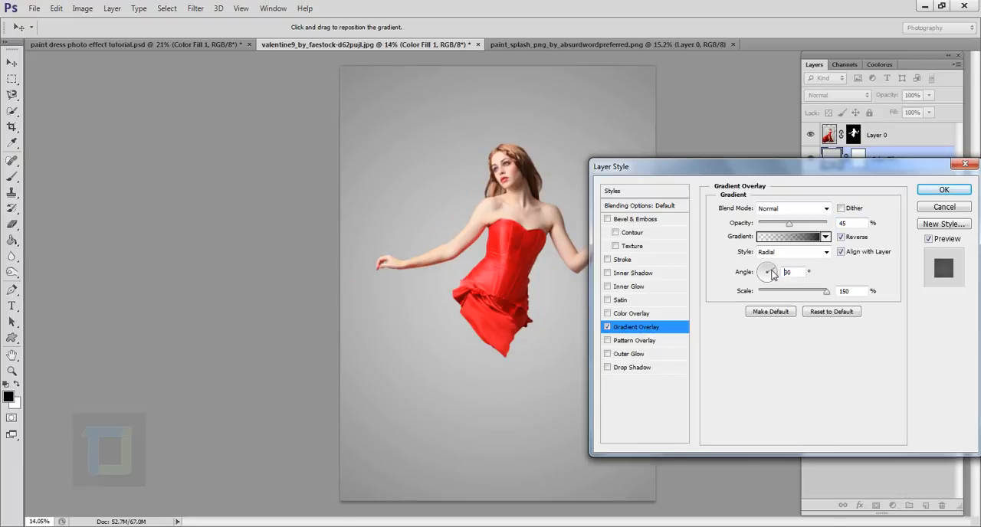
left_click(773, 273)
left_click(772, 271)
left_click(945, 190)
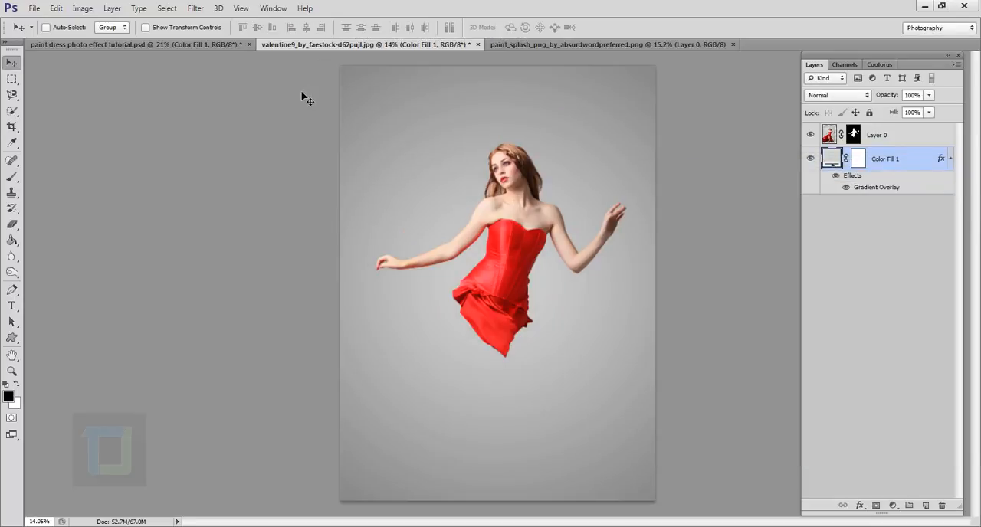
Copy the entire paint splash image and paste it into the woman's photo document, accepting the colour profile conversion.
scroll(303, 155, "down", 1)
scroll(334, 225, "down", 1)
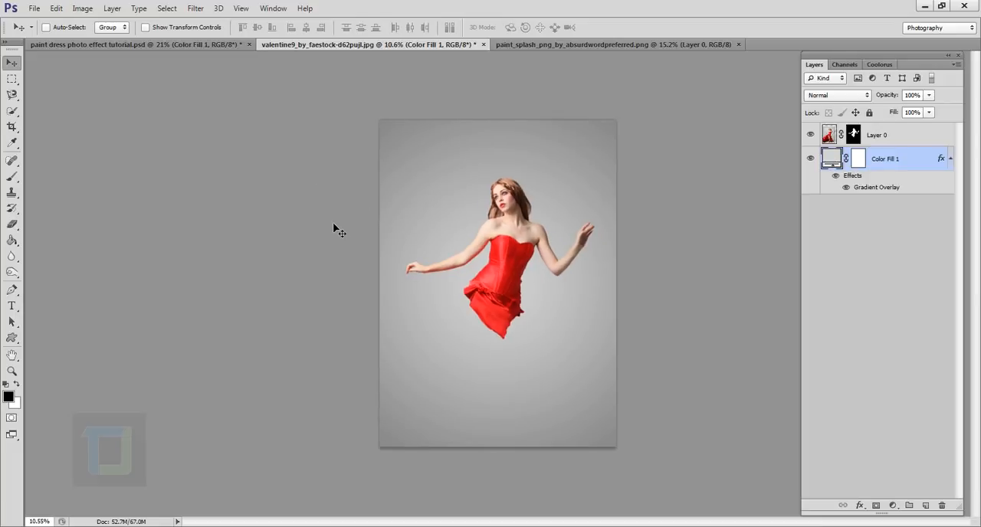
scroll(334, 225, "up", 1)
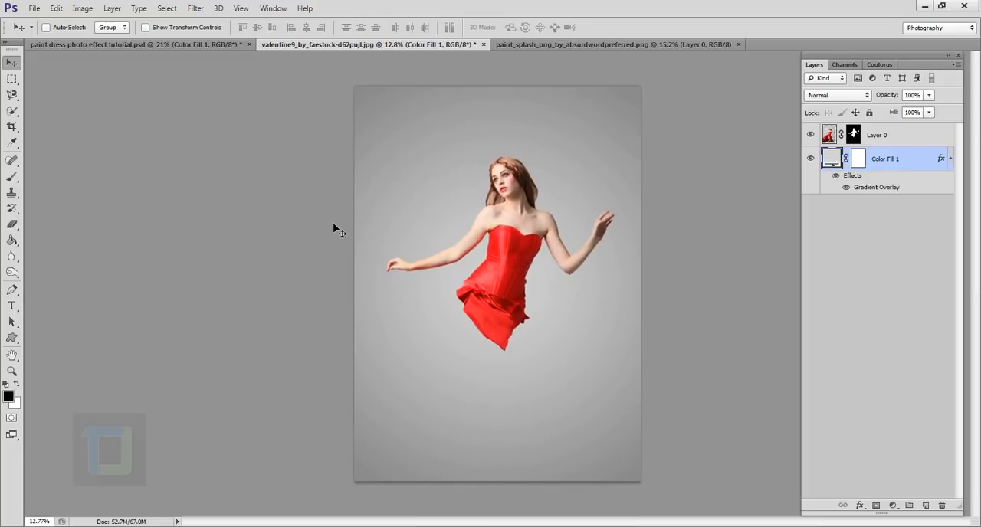
left_click(589, 47)
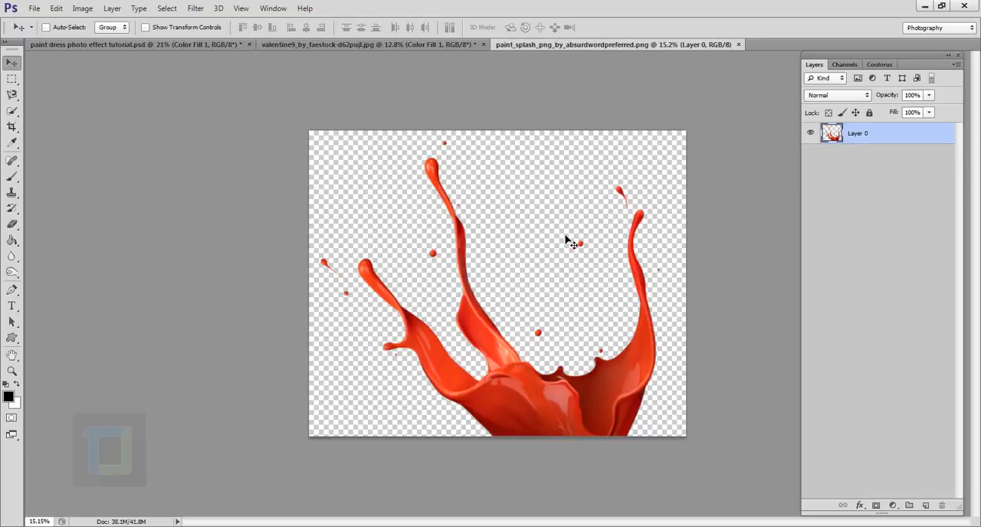
key("ctrl+a")
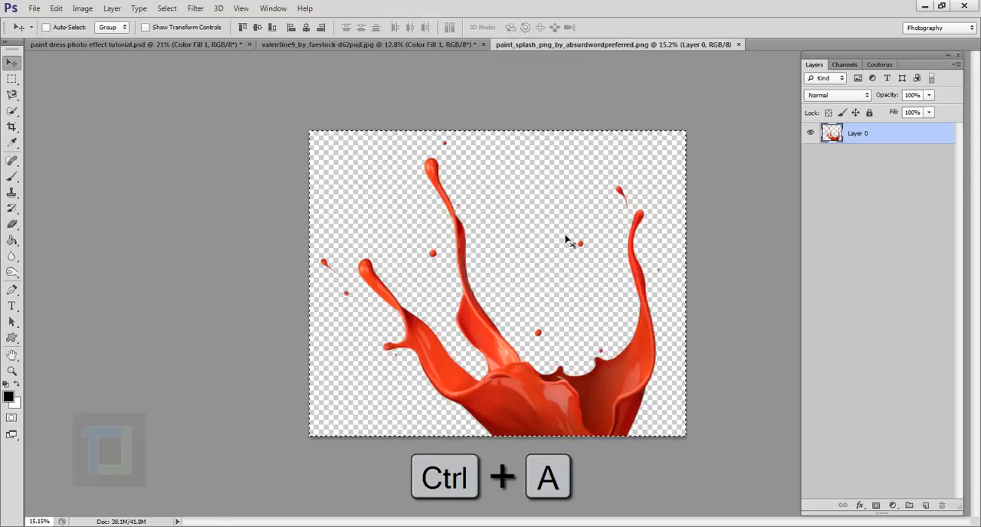
key("ctrl+c")
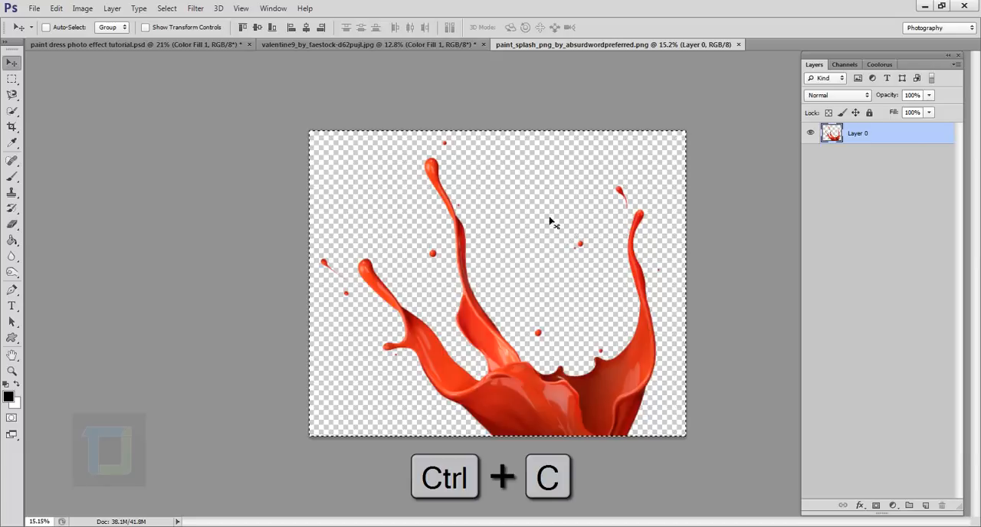
left_click(418, 45)
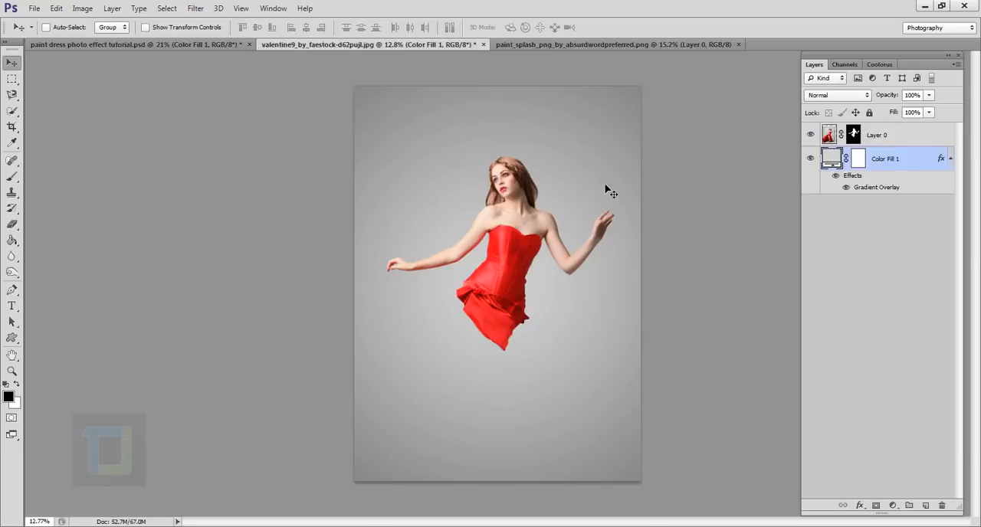
key("ctrl+v")
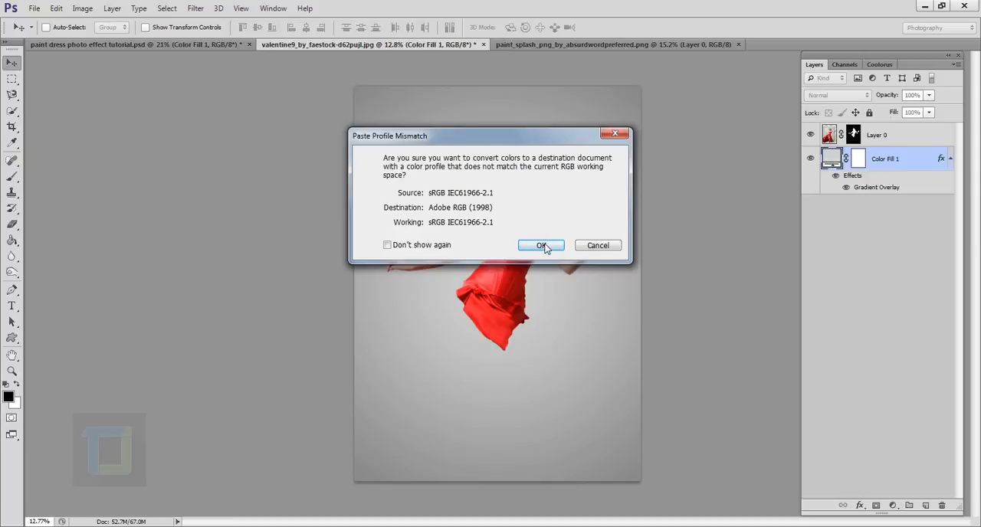
left_click(541, 245)
Move the pasted paint splash left and slightly up, and stack its layer above Layer 0.
scroll(543, 245, "up", 2)
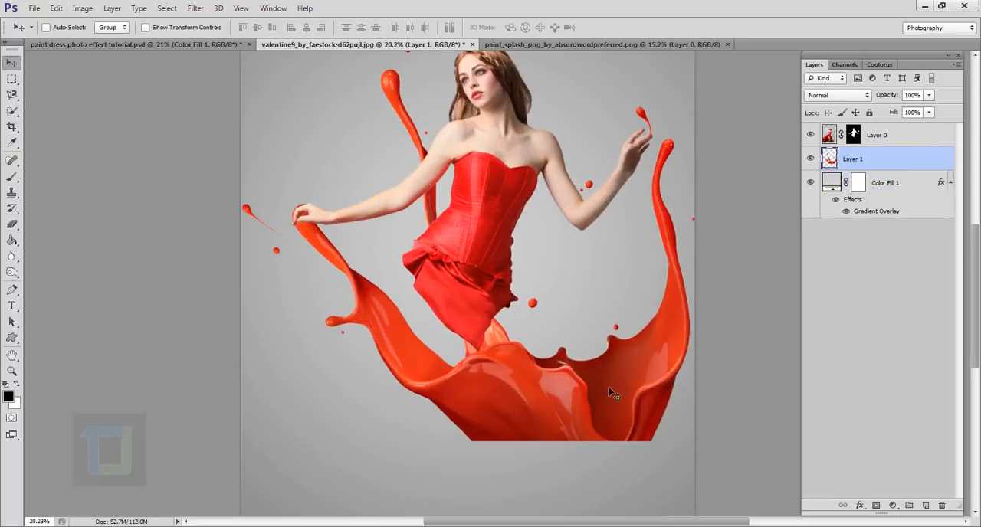
mouse_move(609, 390)
left_mouse_down()
mouse_move(526, 377)
mouse_move(548, 373)
left_mouse_up()
scroll(567, 351, "down", 3)
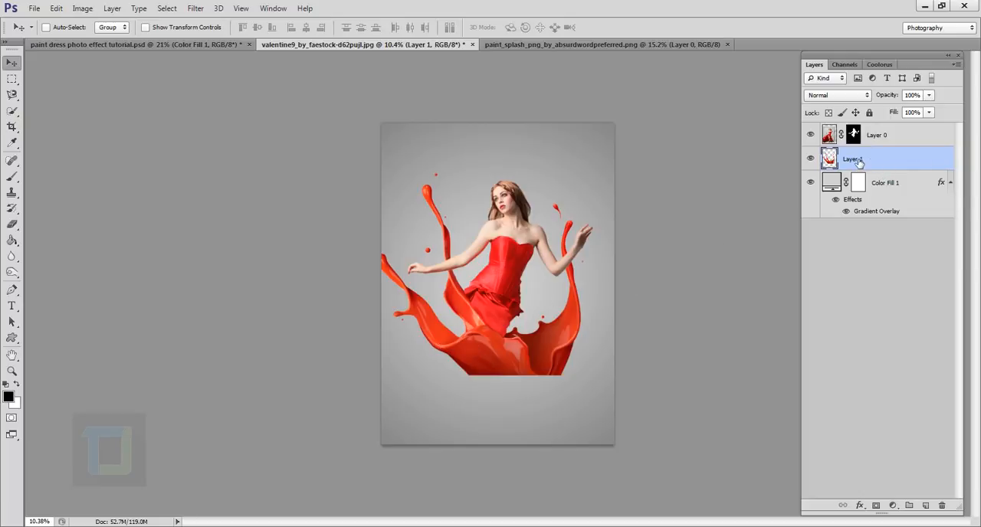
left_click_drag(881, 163, 891, 134)
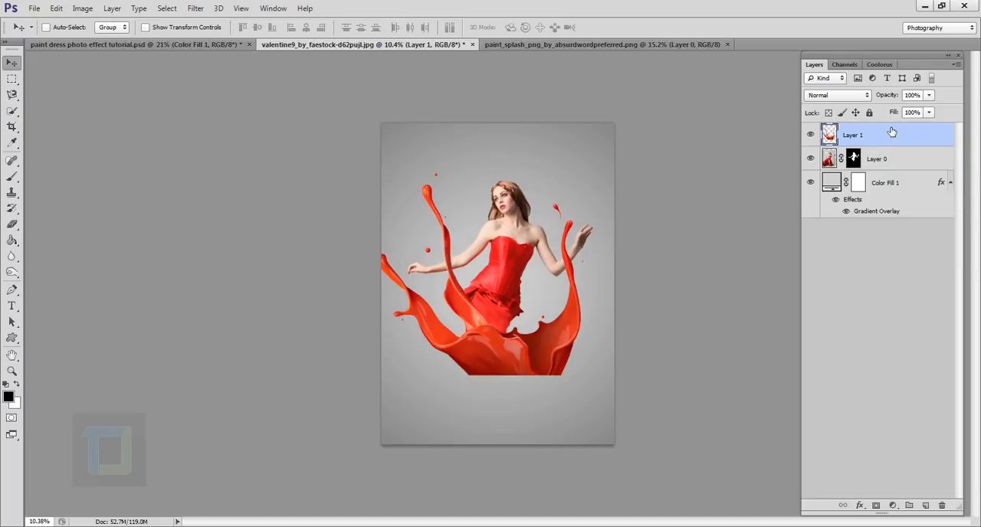
scroll(548, 298, "up", 3)
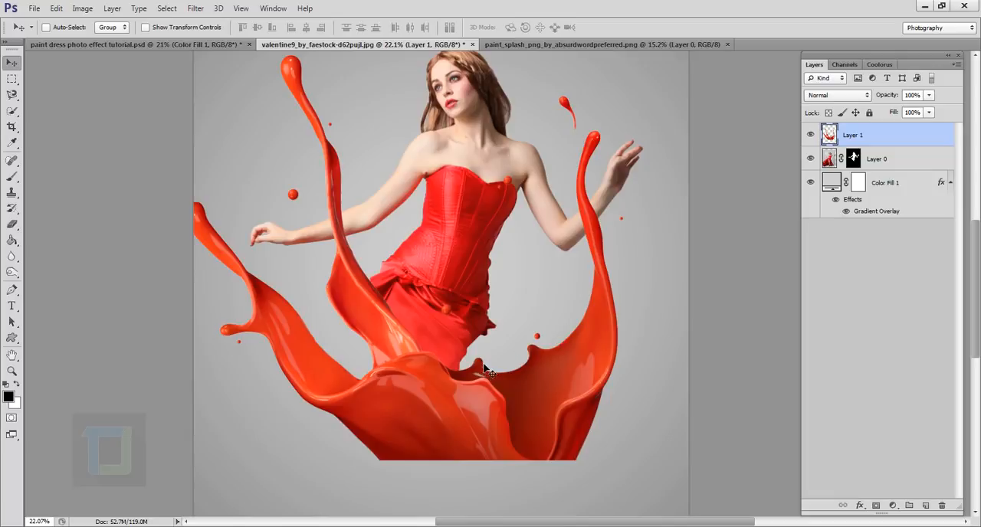
scroll(494, 365, "down", 3)
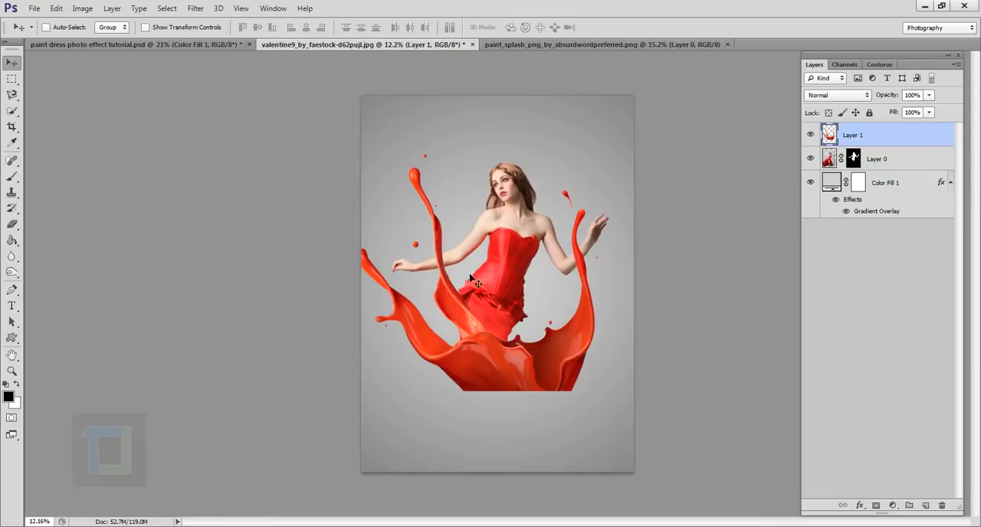
Free-transform the paint splash, scaling it proportionally to about 83.6% and moving it up and right over the woman.
key("ctrl+t")
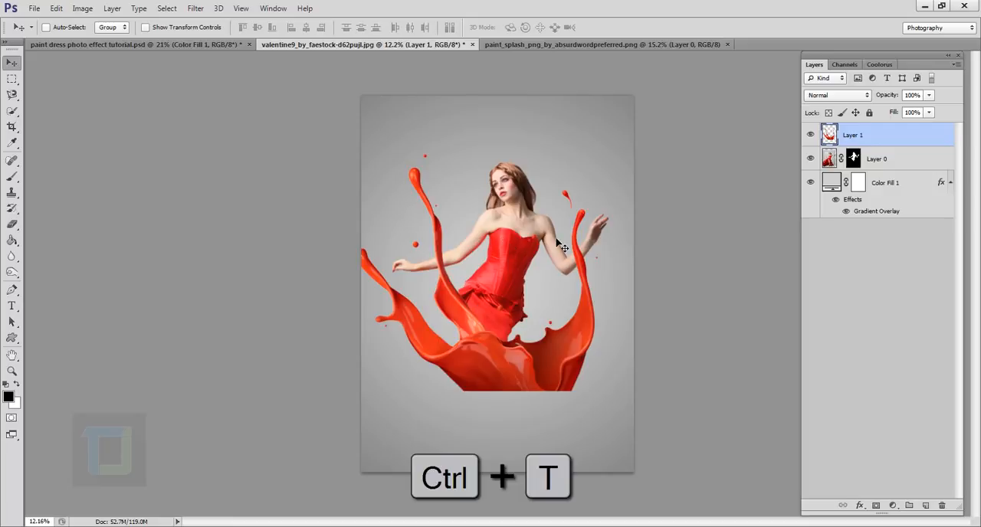
key("shift")
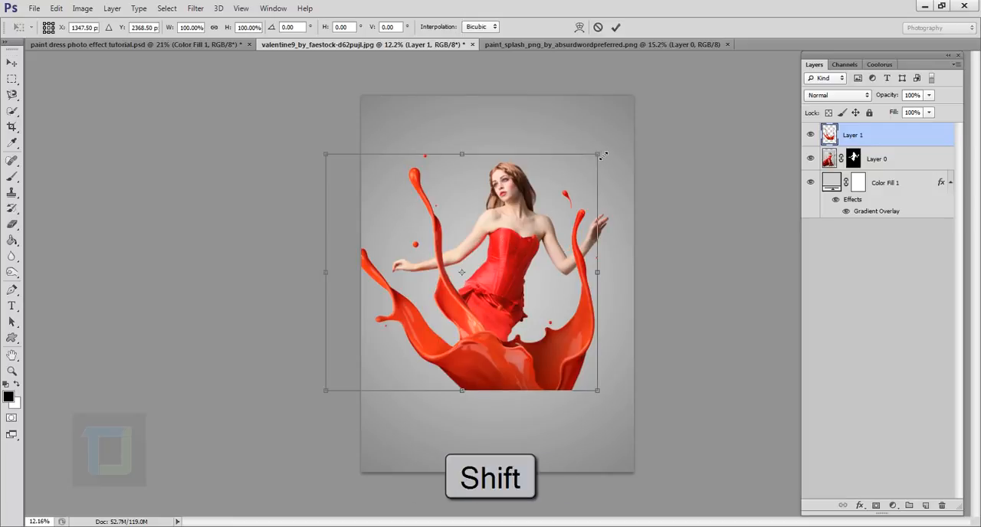
left_click_drag(602, 155, 562, 197)
left_click_drag(466, 265, 517, 237)
key("ctrl+plus")
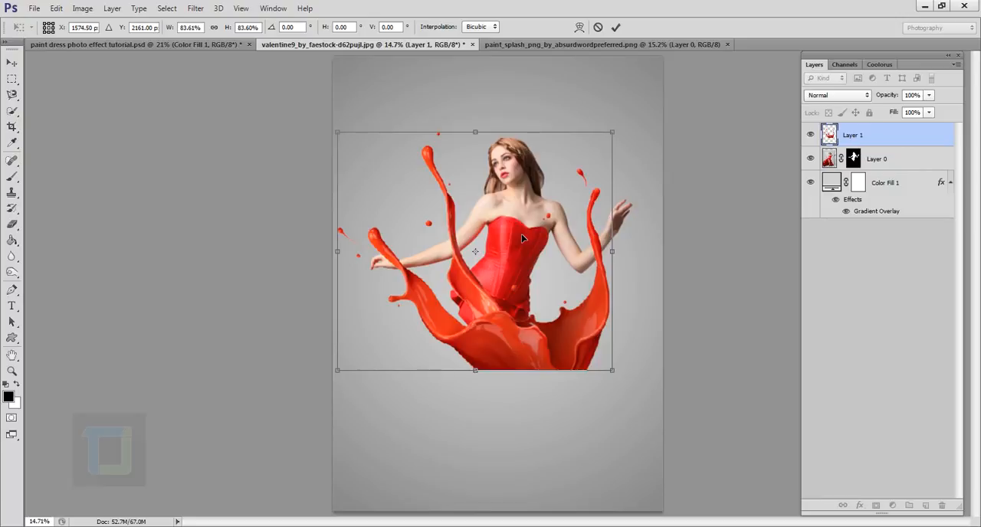
Flip the paint splash vertically and move it down below the woman's waist to form a skirt.
right_click(521, 234)
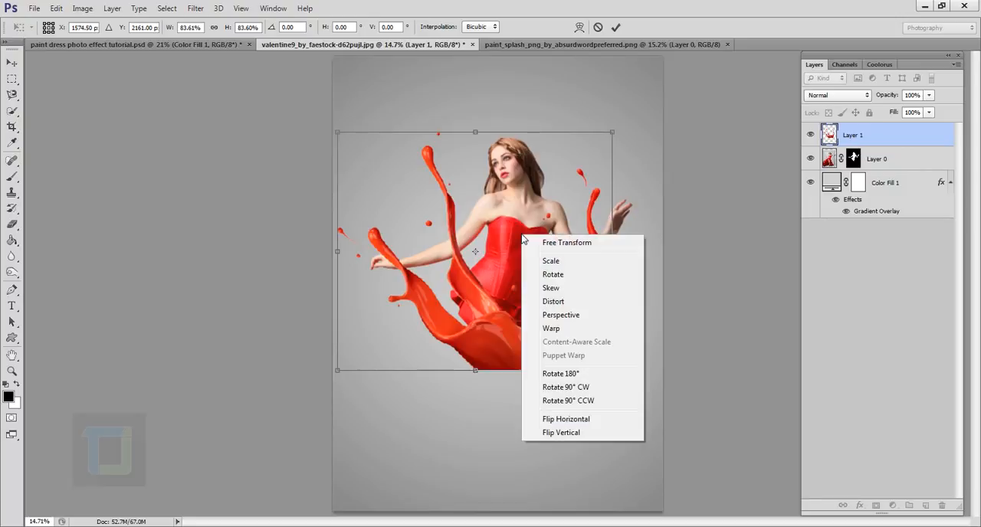
left_click(561, 433)
left_click_drag(541, 287, 511, 386)
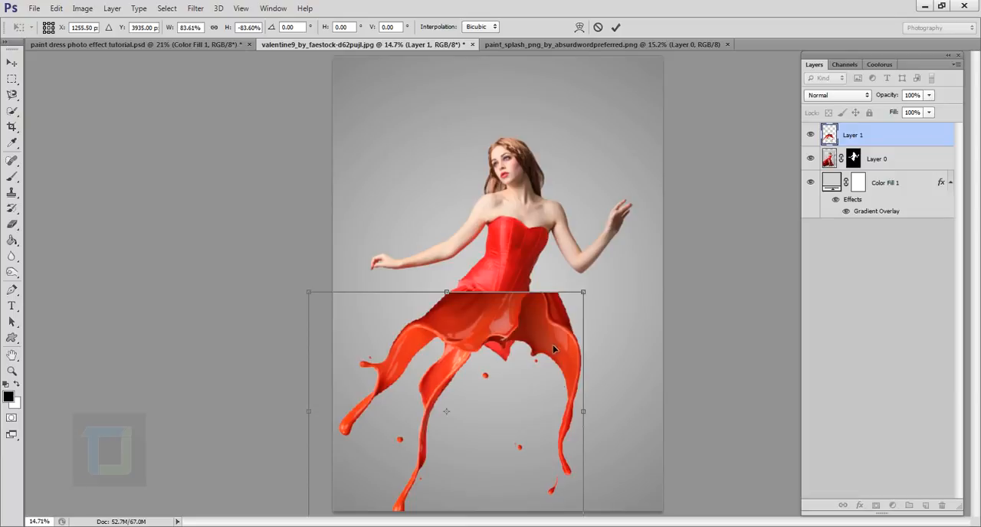
Flip the paint splash horizontally, rotate it to about -158.4°, and move it under the woman's waist.
right_click(515, 334)
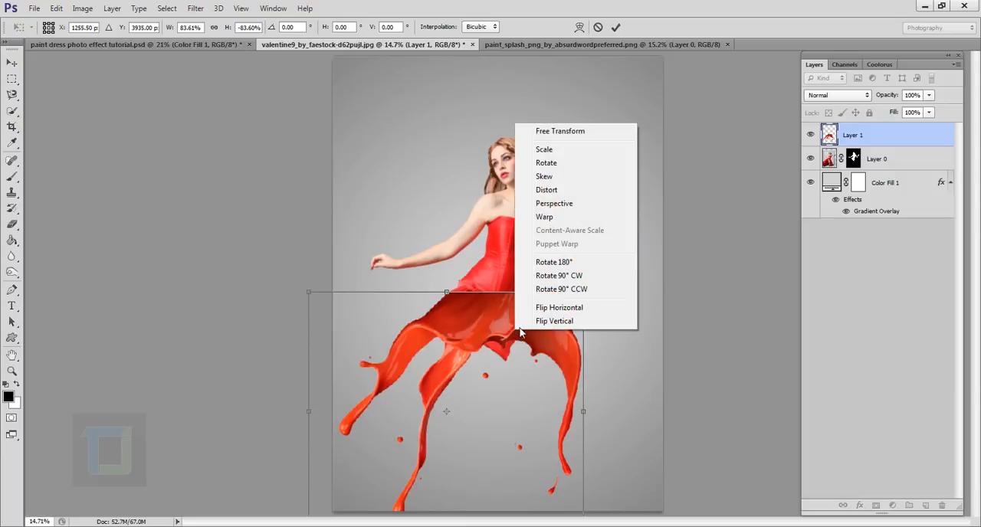
left_click(557, 309)
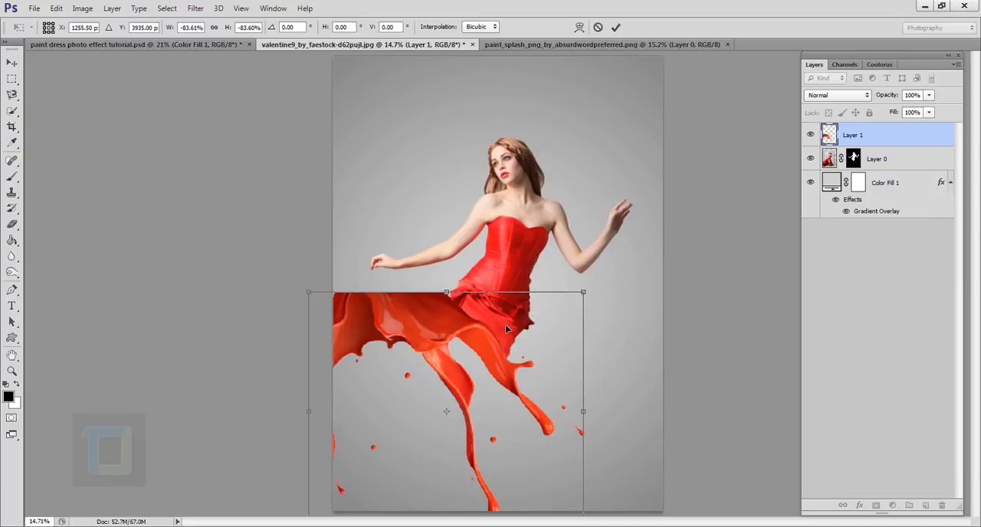
left_click_drag(504, 324, 603, 340)
left_click_drag(709, 289, 742, 359)
left_click_drag(568, 379, 511, 390)
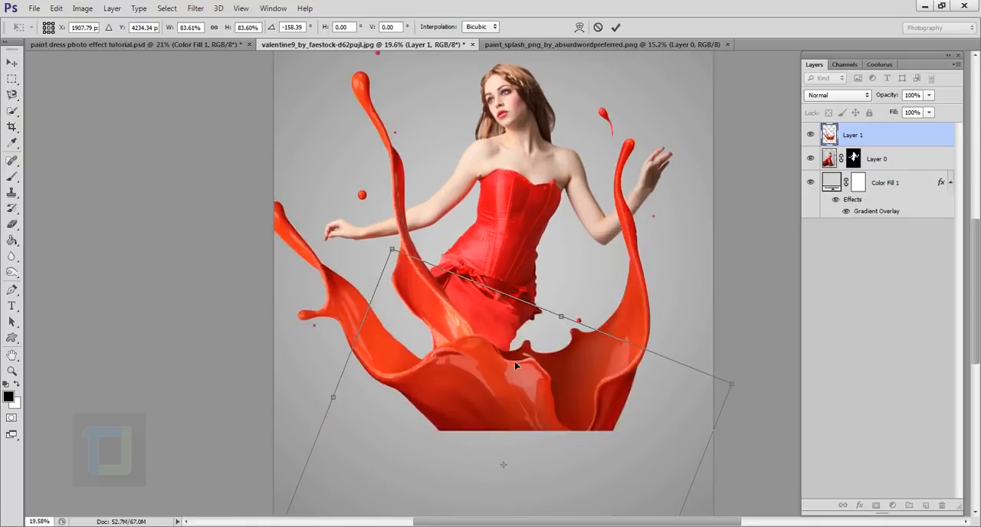
scroll(516, 335, "up", 2)
scroll(515, 335, "down", 2)
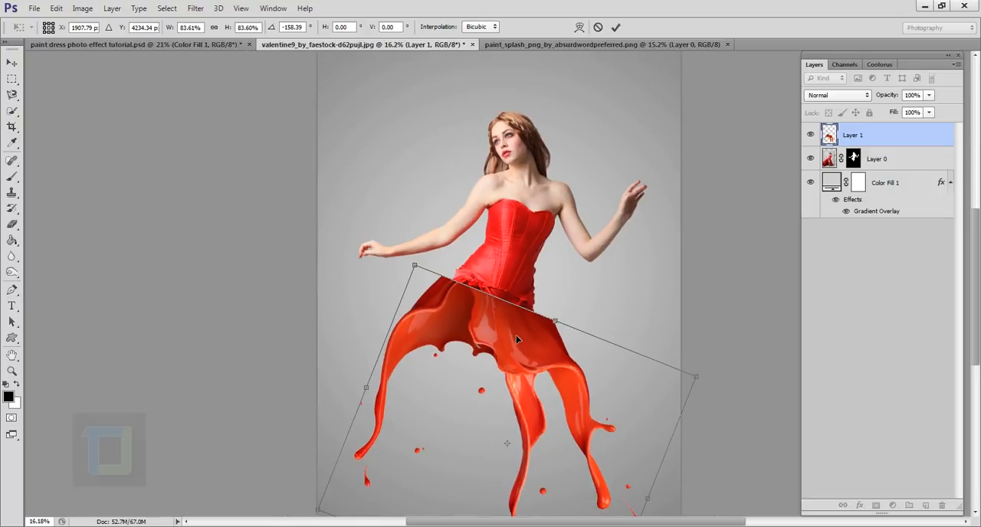
Scale the paint splash proportionally to about 67.2% and move it up against the corset's lower hem.
left_click_drag(421, 270, 472, 331)
left_click_drag(522, 392, 507, 324)
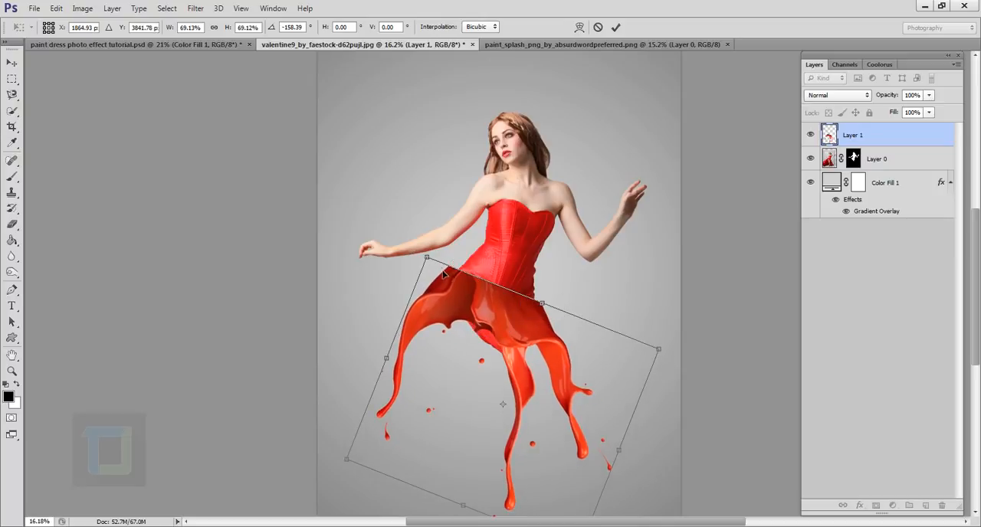
mouse_move(431, 262)
left_mouse_down()
mouse_move(488, 213)
mouse_move(462, 253)
mouse_move(462, 283)
mouse_move(425, 259)
mouse_move(438, 265)
left_mouse_up()
key("ctrl+z")
scroll(502, 328, "up", 5)
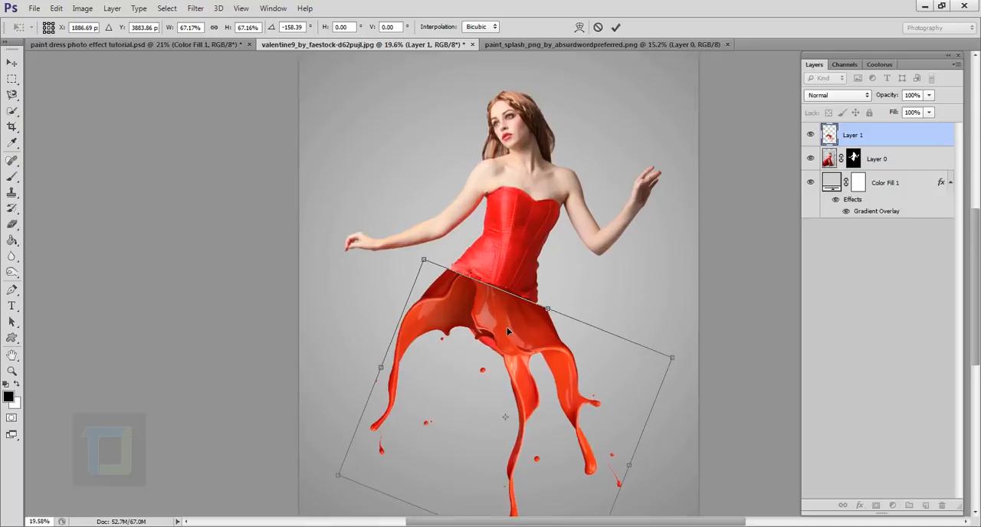
mouse_move(507, 327)
left_mouse_down()
mouse_move(502, 319)
mouse_move(504, 330)
left_mouse_up()
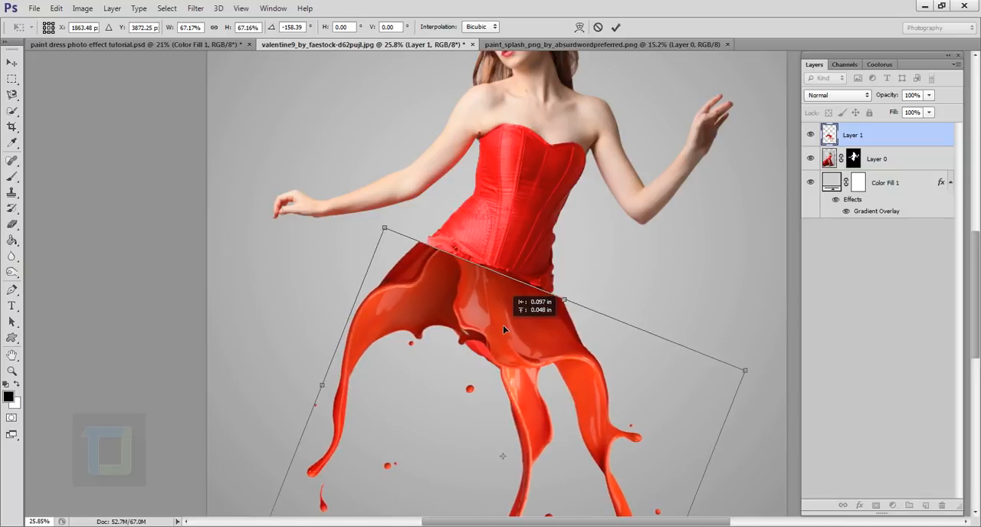
Warp the paint splash, pulling its upper-left corner inward so its edge meets the left end of the corset hem.
scroll(425, 253, "up", 19)
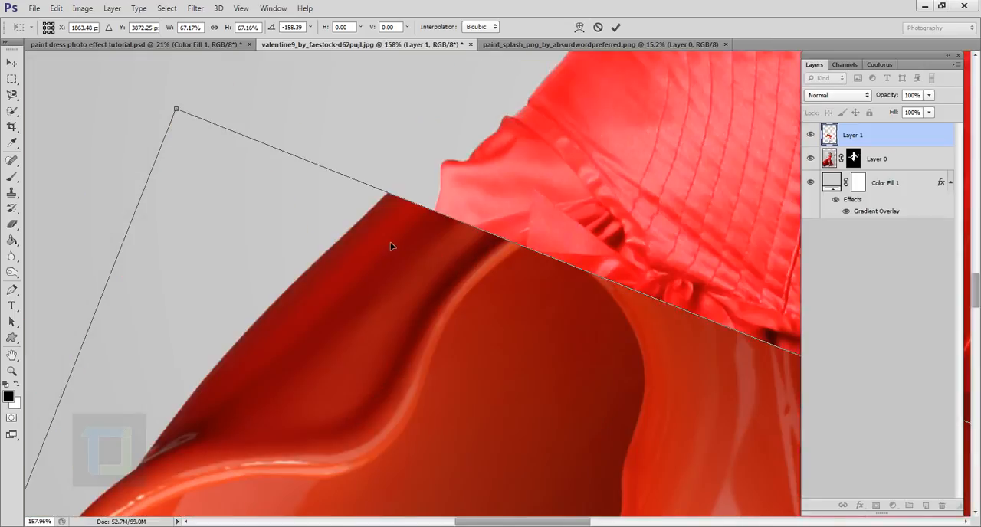
scroll(391, 246, "down", 1)
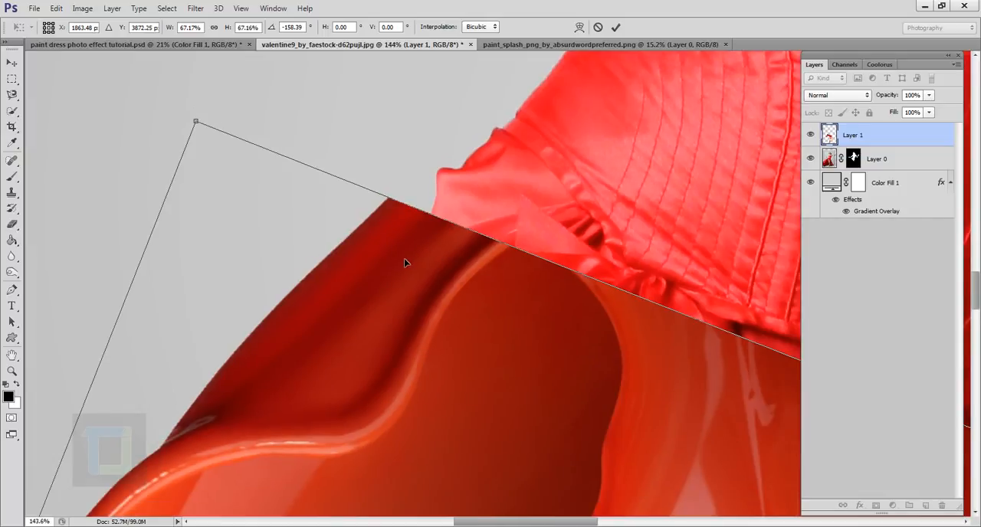
scroll(405, 278, "down", 9)
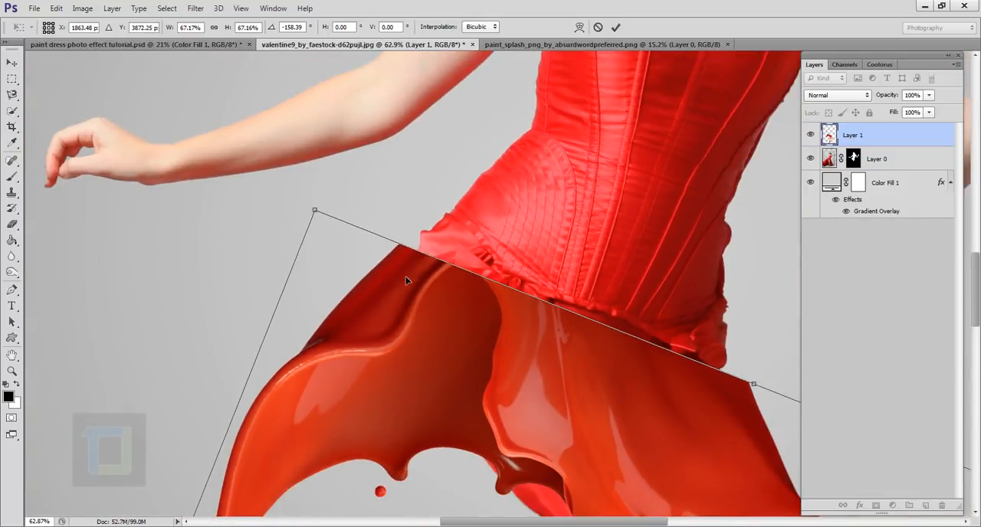
right_click(415, 282)
left_click(444, 378)
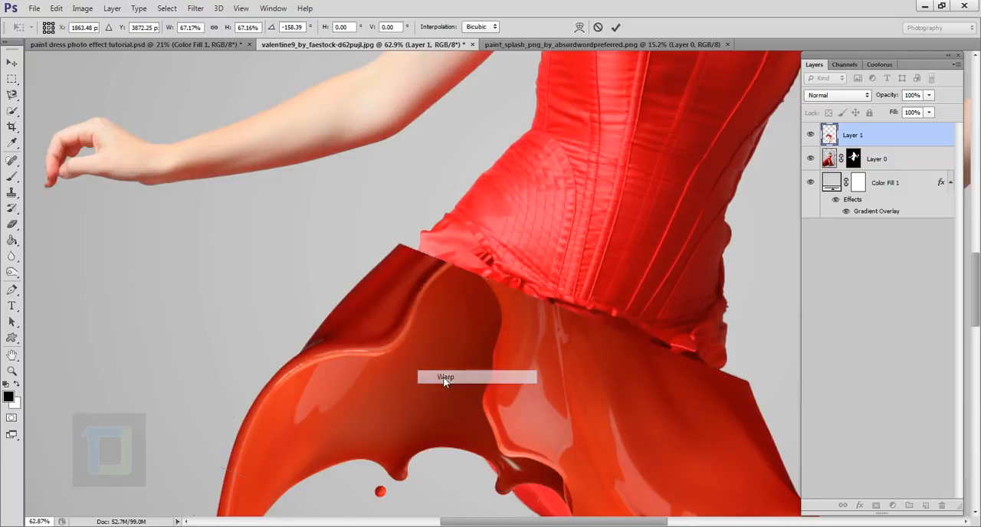
scroll(418, 282, "up", 4)
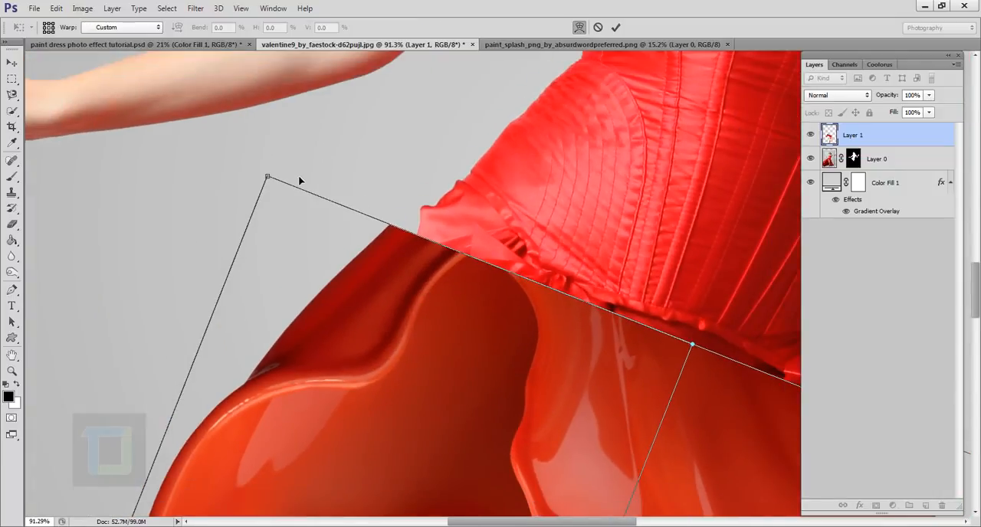
left_click_drag(267, 177, 299, 177)
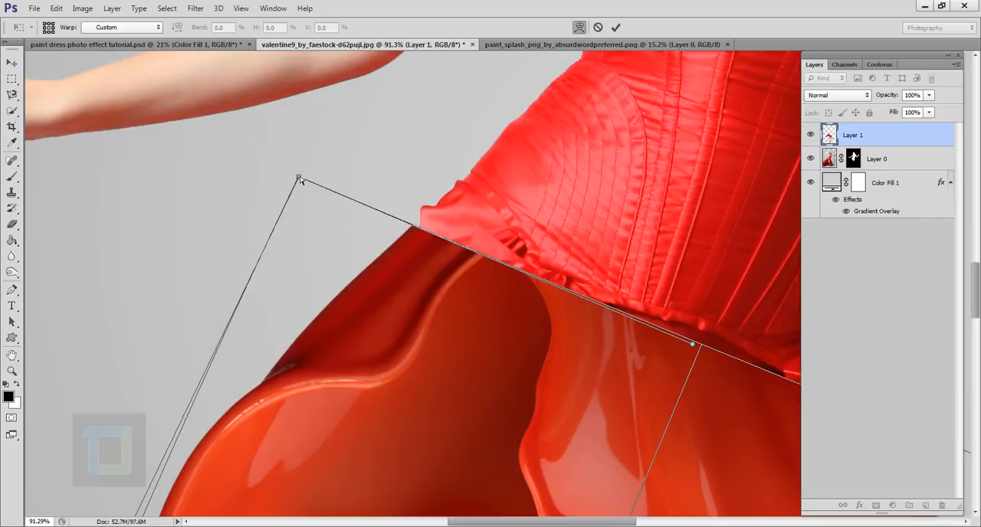
left_click_drag(300, 180, 309, 182)
scroll(312, 192, "down", 2)
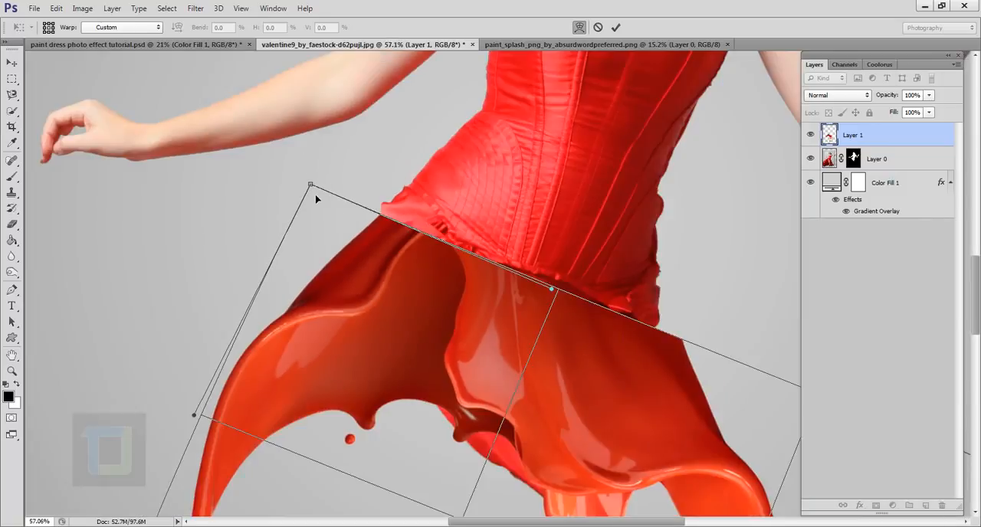
scroll(315, 200, "down", 1)
scroll(376, 173, "down", 1)
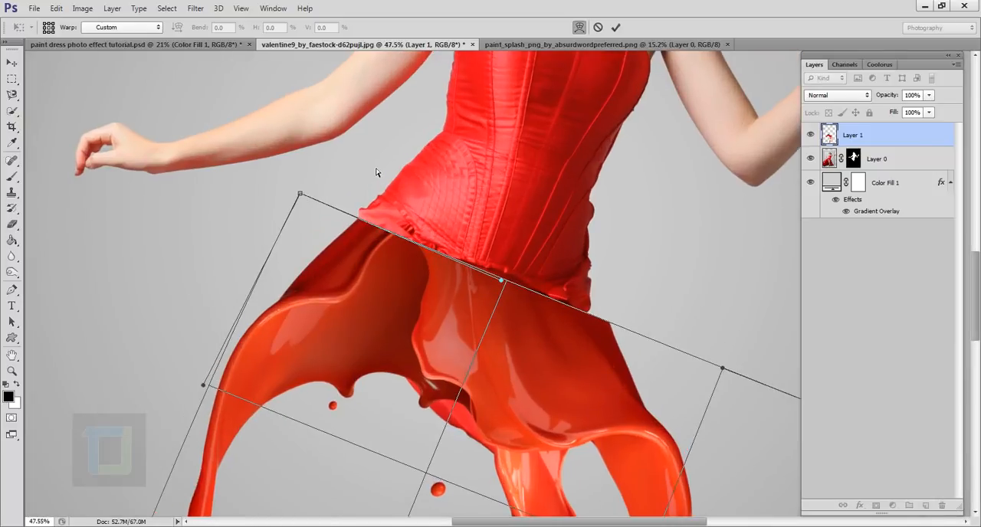
Warp the splash's upper edge inward at the right hip and up along the corset hem, and apply the transform.
left_click_drag(723, 371, 665, 342)
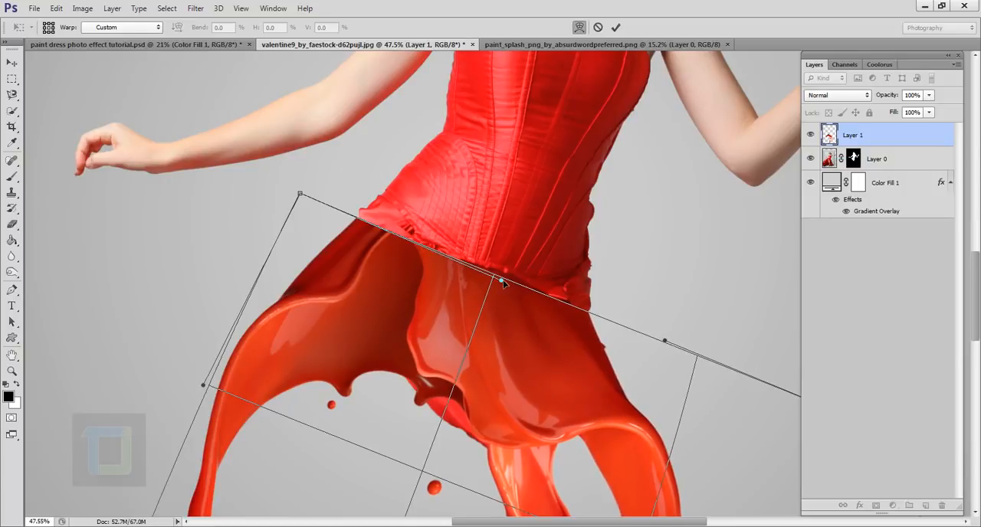
left_click_drag(500, 281, 507, 270)
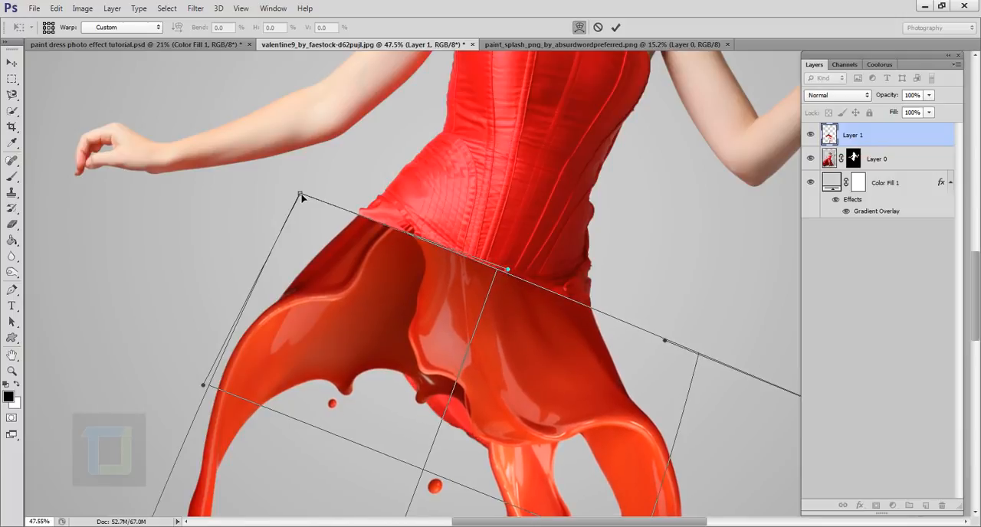
scroll(301, 198, "up", 3)
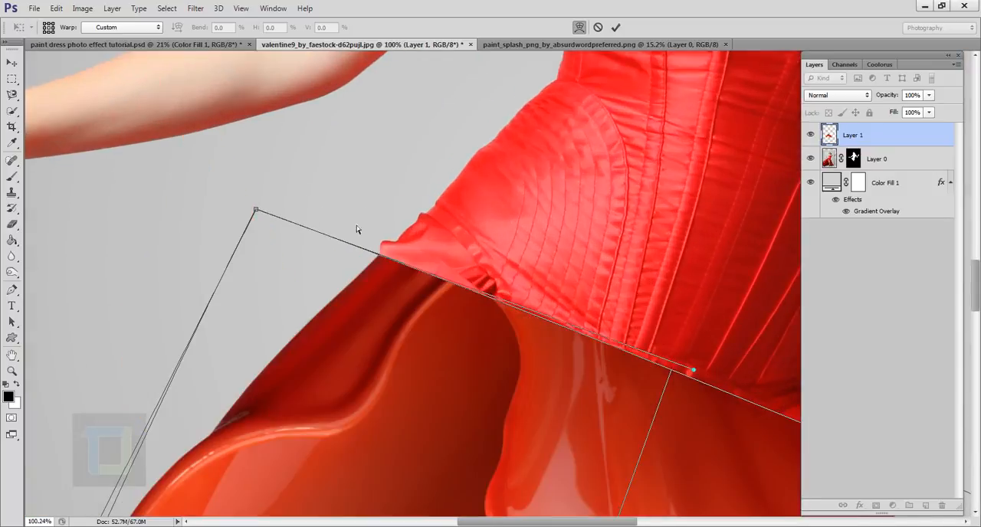
scroll(377, 276, "down", 5)
scroll(377, 276, "down", 3)
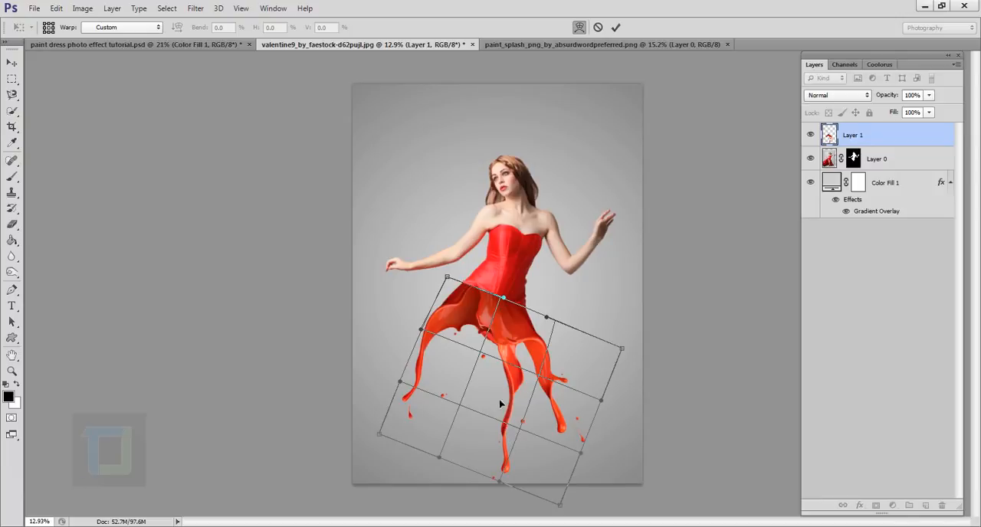
left_click(616, 29)
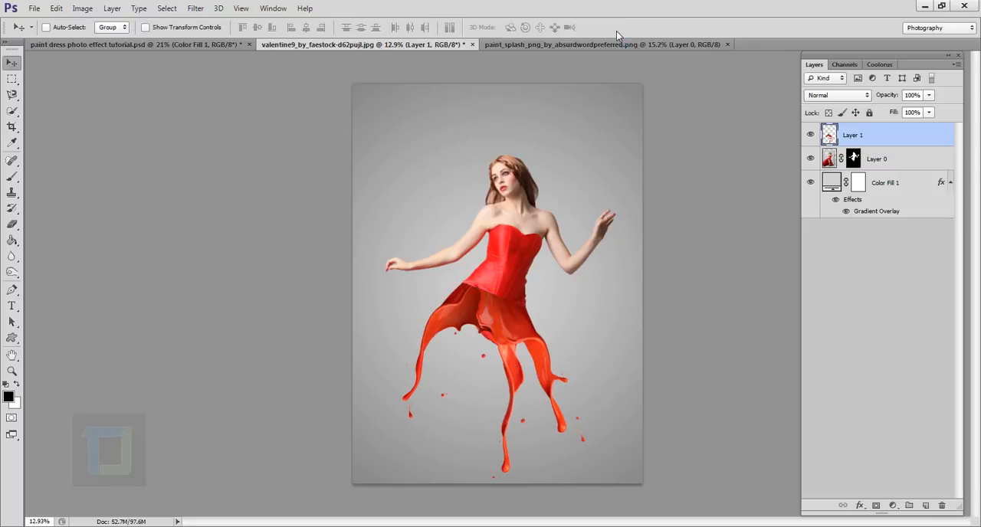
Nudge the paint splash layer slightly so it sits closely against the corset hem.
key("ctrl+t")
scroll(506, 302, "up", 4)
scroll(506, 301, "down", 4)
key("Return")
scroll(491, 330, "up", 4)
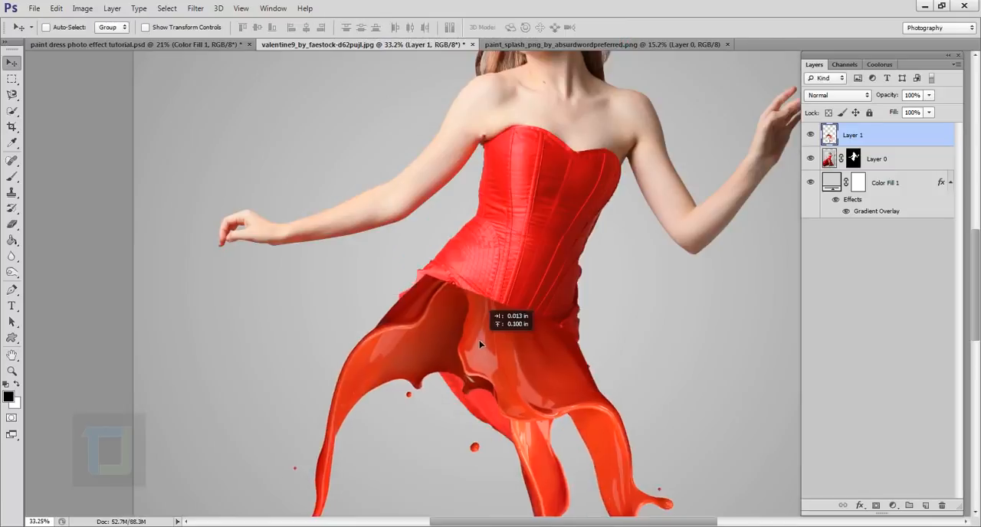
left_click_drag(480, 341, 473, 351)
scroll(497, 351, "up", 1)
scroll(498, 337, "down", 5)
Warp the paint splash again, adjusting both upper edge handles outward to fit the hips, and apply the transform.
key("ctrl+t")
scroll(470, 349, "up", 4)
left_click(579, 28)
left_click_drag(437, 307, 429, 296)
left_click_drag(581, 308, 602, 309)
left_click_drag(429, 297, 419, 292)
left_click_drag(601, 308, 610, 313)
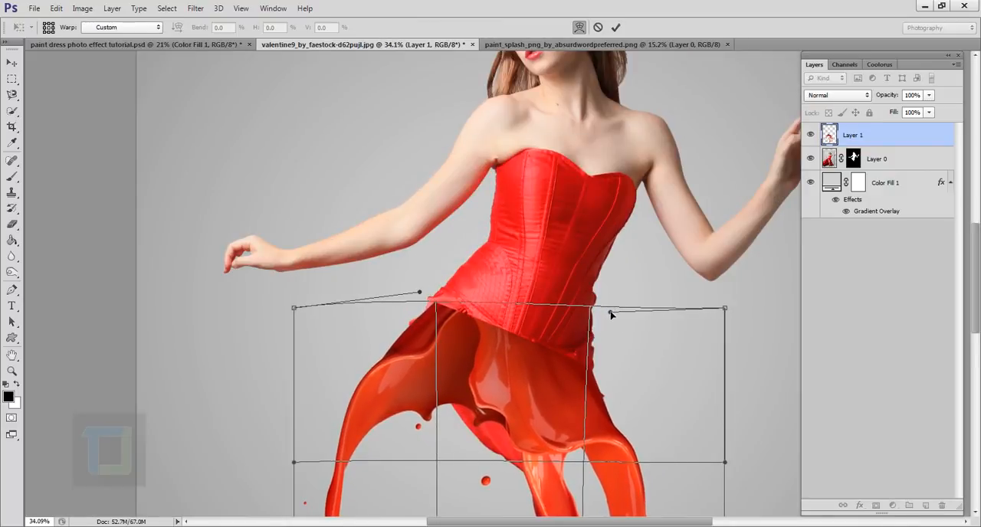
left_click_drag(420, 293, 411, 285)
scroll(451, 304, "down", 3)
key("Return")
scroll(529, 253, "down", 2)
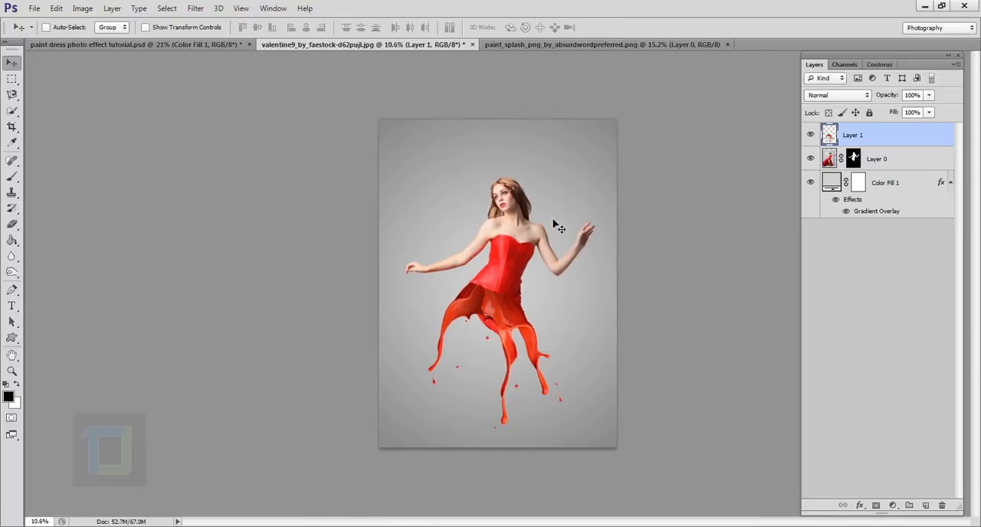
Paint black with a 100 px brush on Layer 0's mask to hide the leftover skirt fabric below the splash.
scroll(585, 250, "up", 1)
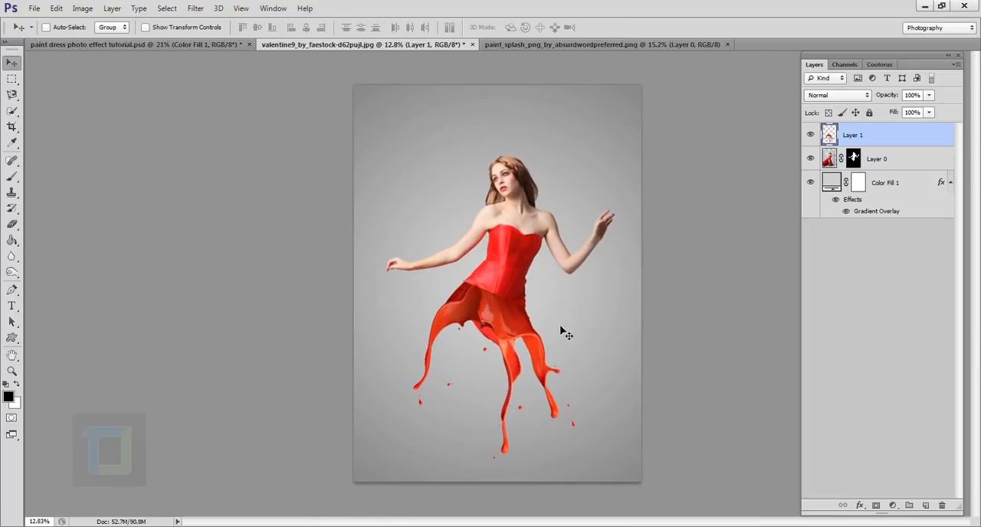
scroll(564, 333, "up", 1)
scroll(565, 333, "up", 3)
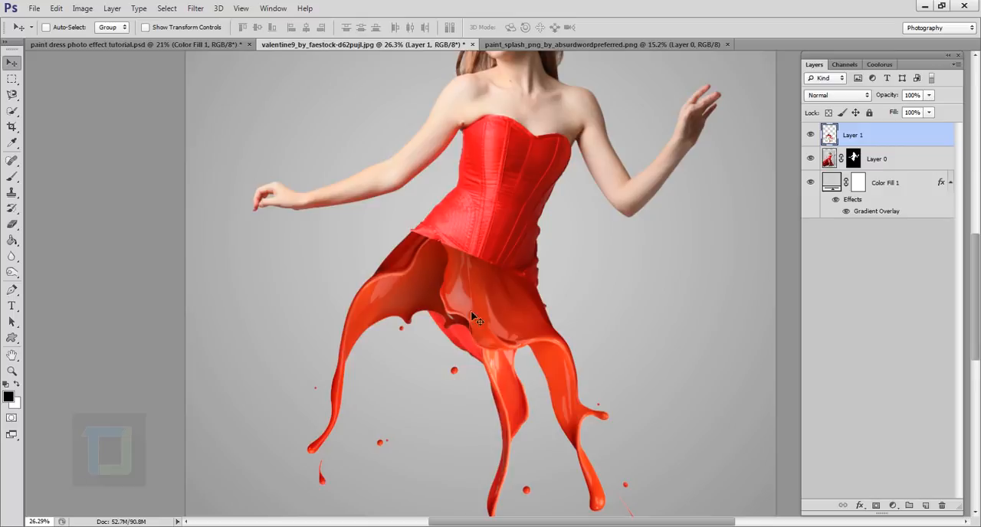
left_click(855, 161)
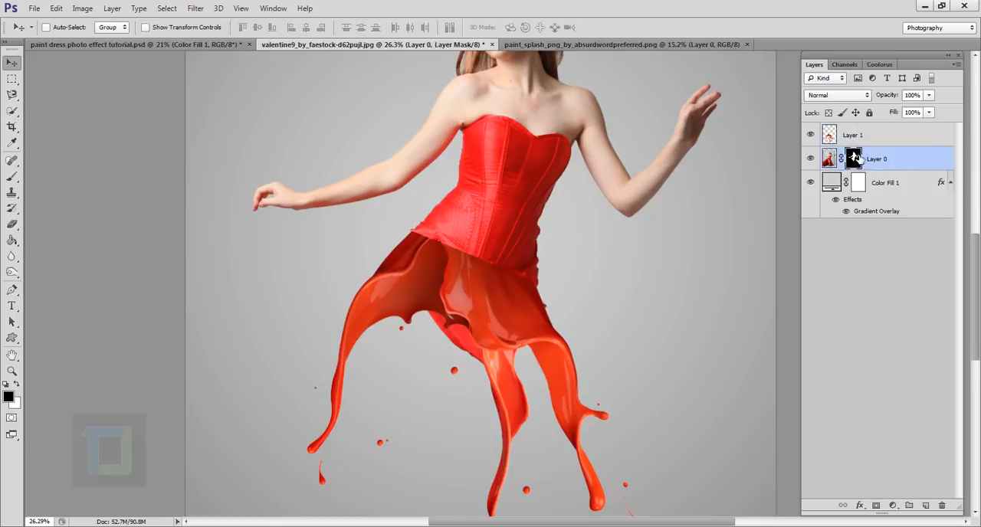
left_click(9, 178)
left_click(62, 175)
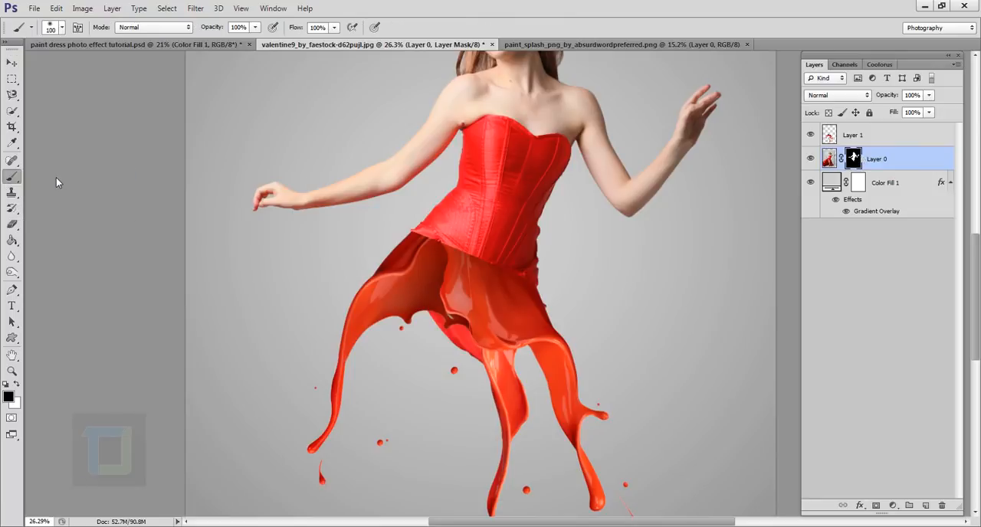
scroll(429, 368, "up", 3)
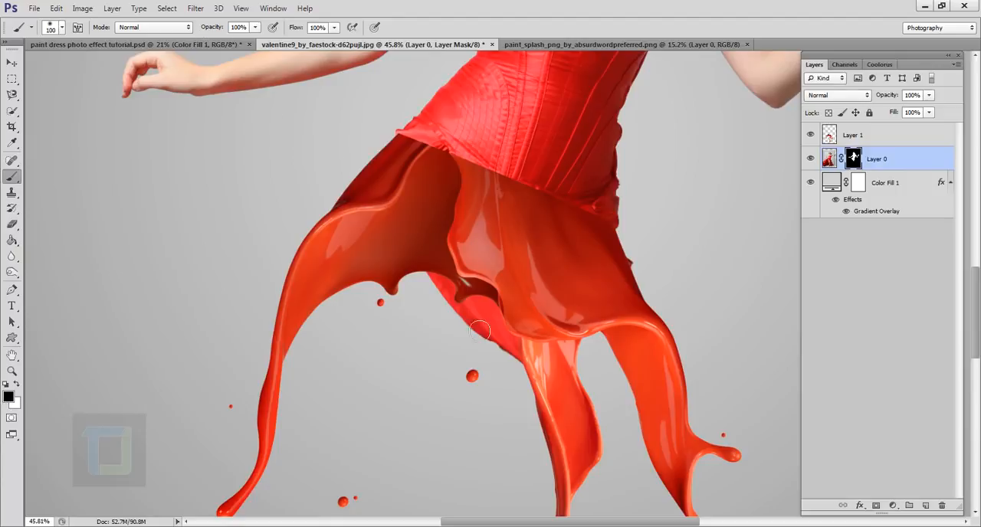
mouse_move(440, 274)
left_mouse_down()
mouse_move(472, 327)
mouse_move(443, 306)
mouse_move(432, 288)
mouse_move(484, 332)
mouse_move(507, 373)
mouse_move(488, 363)
mouse_move(486, 336)
mouse_move(524, 309)
mouse_move(534, 369)
mouse_move(517, 363)
mouse_move(510, 343)
mouse_move(521, 285)
left_mouse_up()
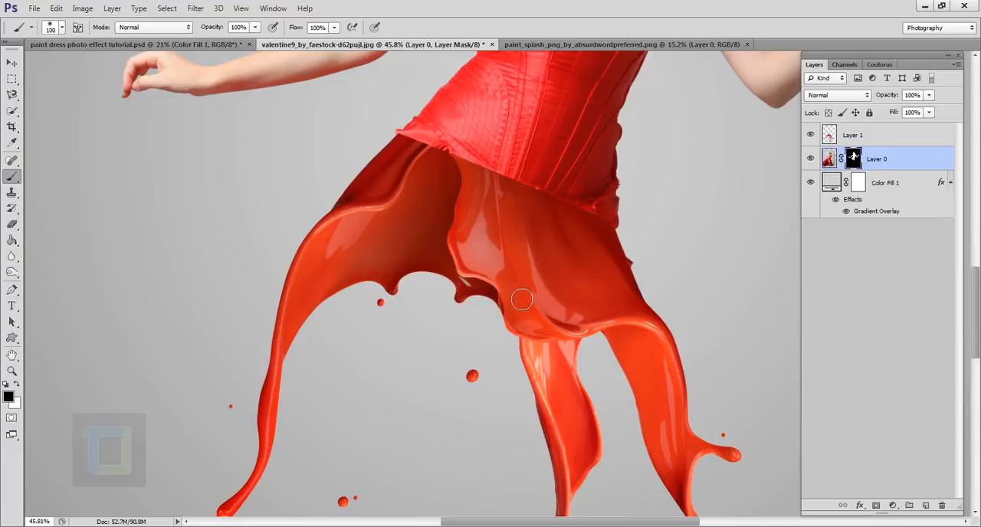
Paint white on Layer 0's mask to reveal the leftover skirt fabric, and paint black to hide it again.
left_click(17, 384)
mouse_move(506, 341)
left_mouse_down()
mouse_move(464, 314)
mouse_move(491, 340)
mouse_move(482, 339)
left_mouse_up()
key("x")
left_click(468, 331)
left_click_drag(472, 304, 510, 355)
Mask out the remaining bits of original skirt sticking out along the splash's outer edges on Layer 0.
scroll(670, 217, "up", 4)
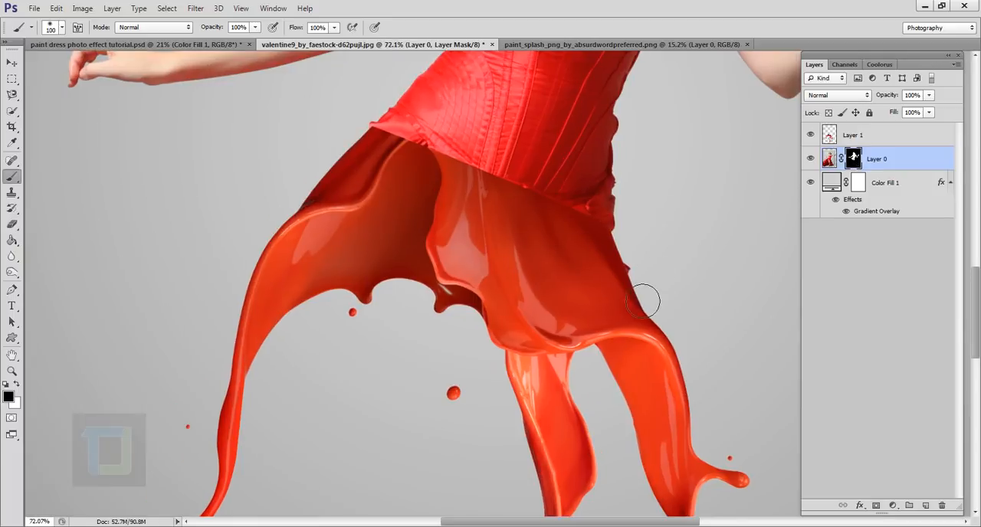
left_click_drag(495, 242, 826, 361)
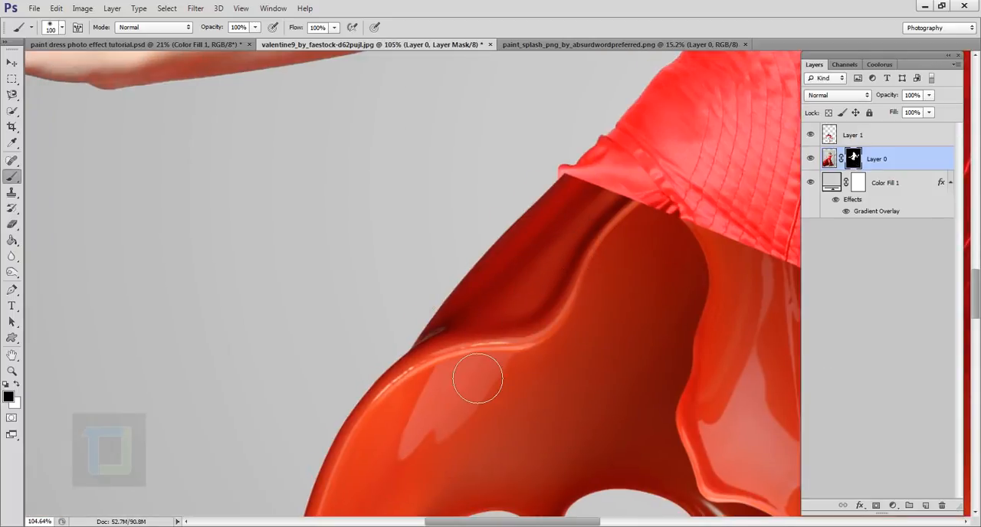
left_click_drag(571, 289, 317, 302)
scroll(480, 311, "down", 5)
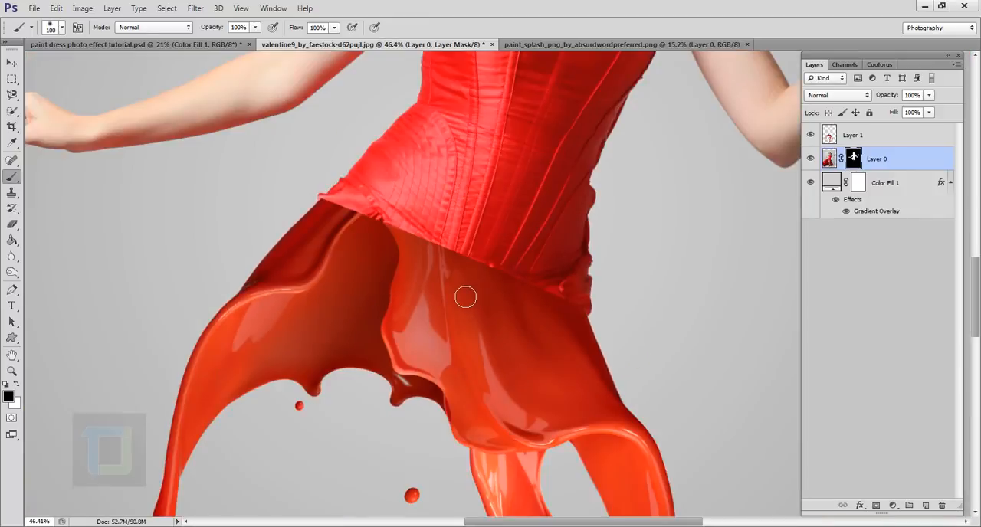
scroll(554, 293, "up", 1)
scroll(553, 314, "up", 6)
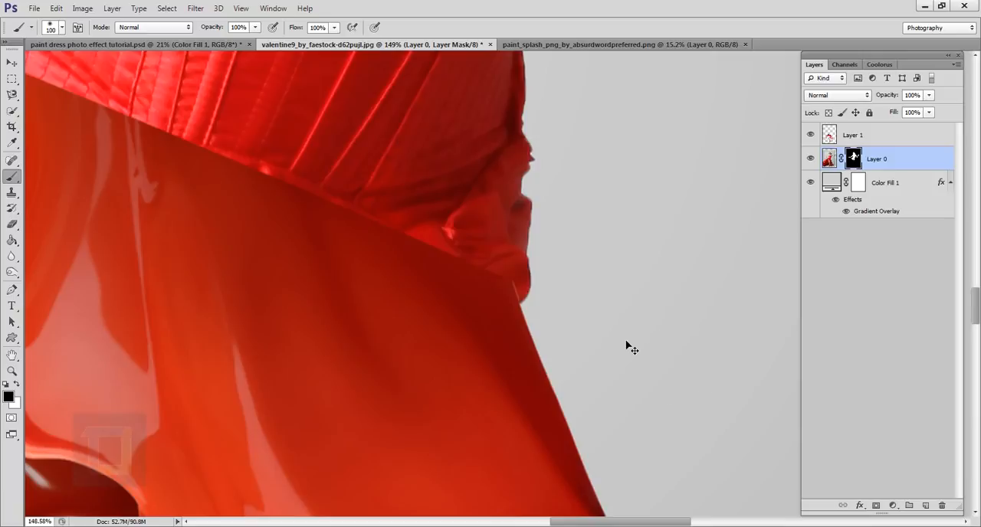
scroll(626, 343, "down", 6)
scroll(625, 345, "down", 2)
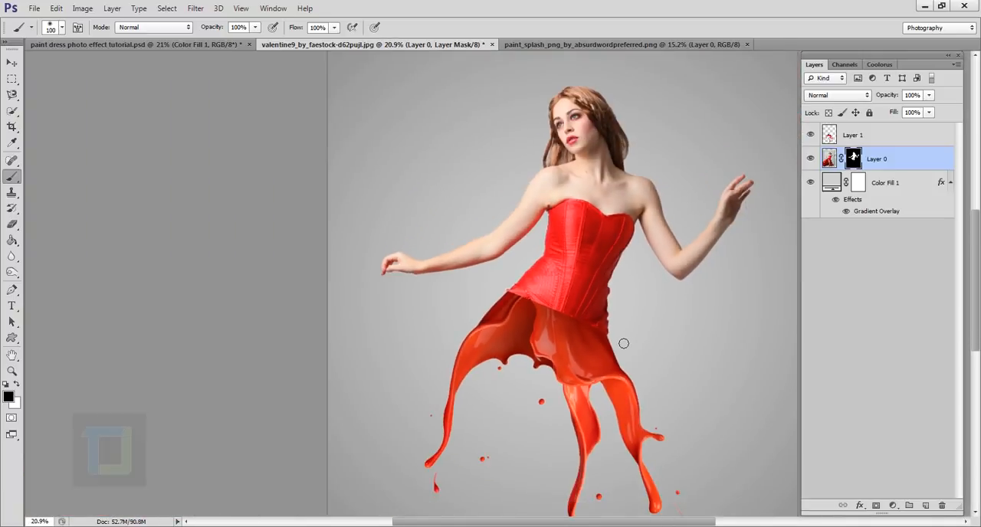
scroll(623, 342, "down", 1)
scroll(586, 334, "up", 1)
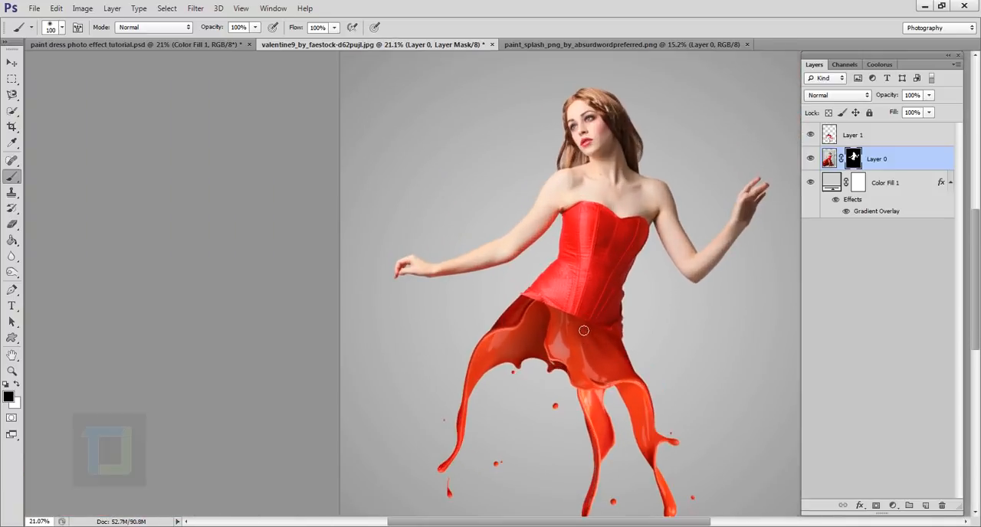
Add a layer mask to Layer 1 and paint black with a 175 px brush to hide the splash along the corset's hem.
scroll(574, 318, "up", 2)
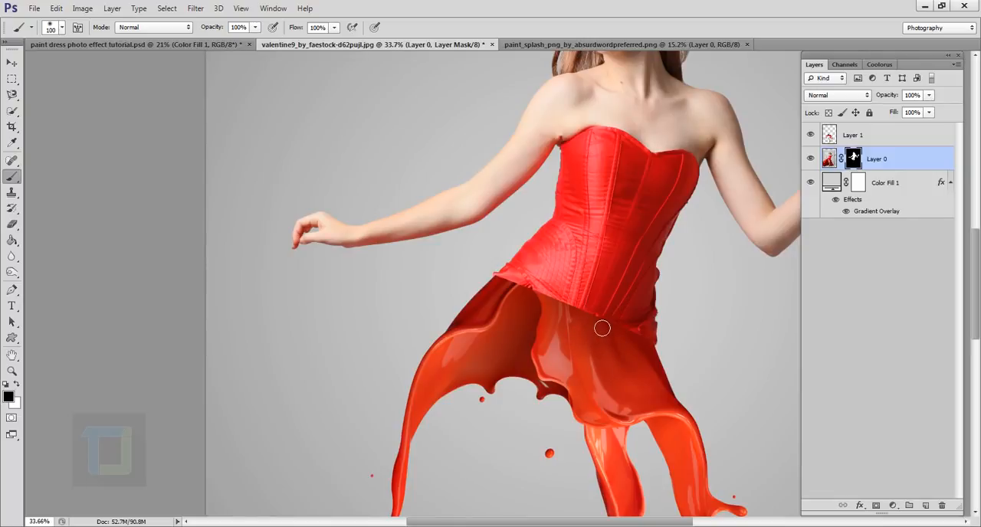
left_click(856, 137)
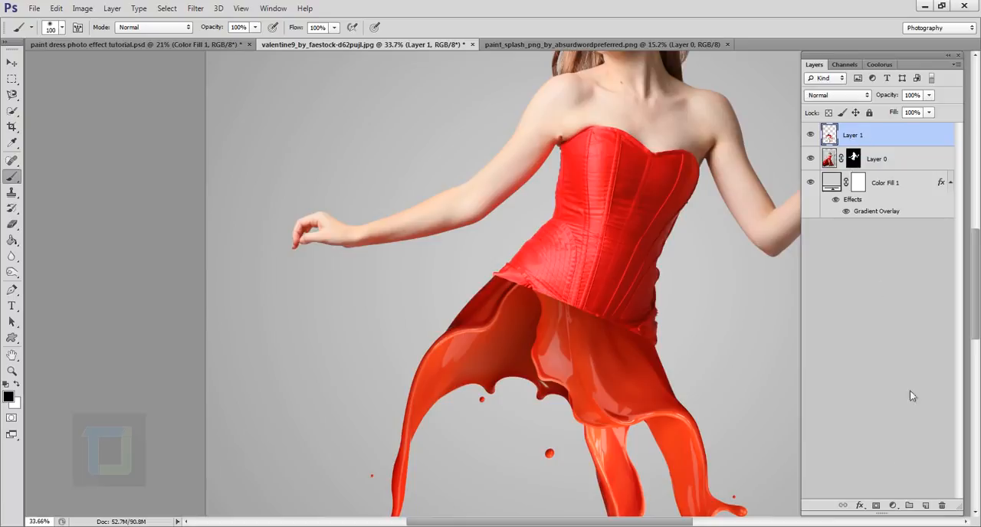
left_click(879, 506)
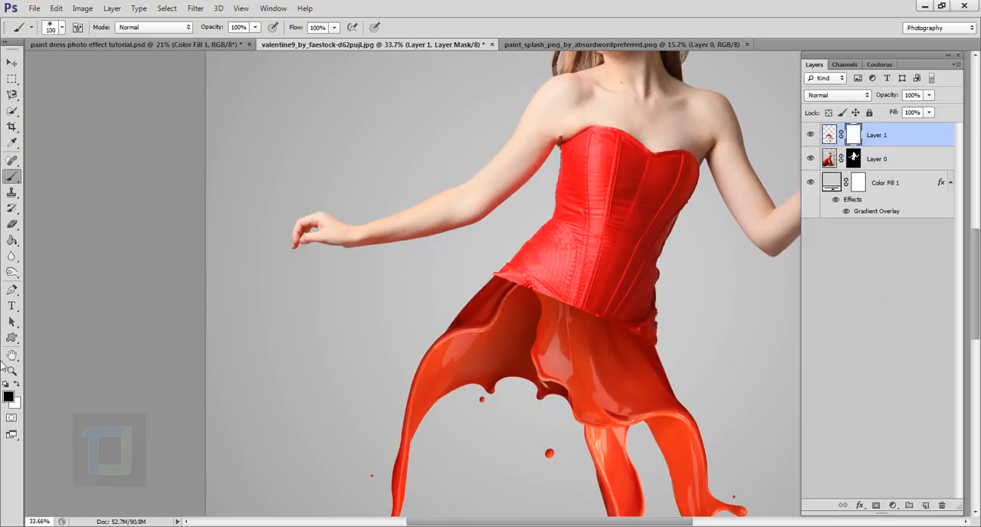
scroll(510, 291, "up", 2)
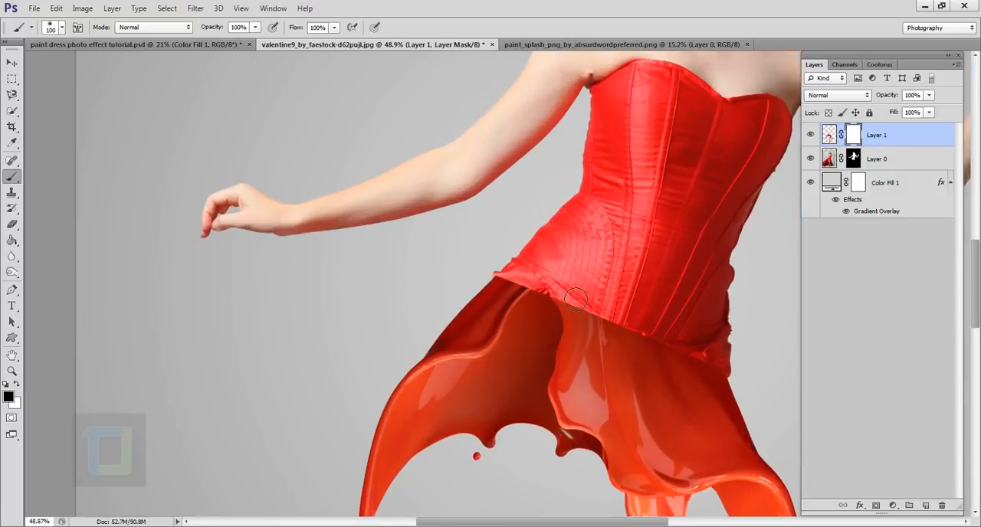
key("bracketleft")
mouse_move(549, 313)
left_mouse_down()
mouse_move(684, 347)
mouse_move(724, 376)
mouse_move(711, 354)
left_mouse_up()
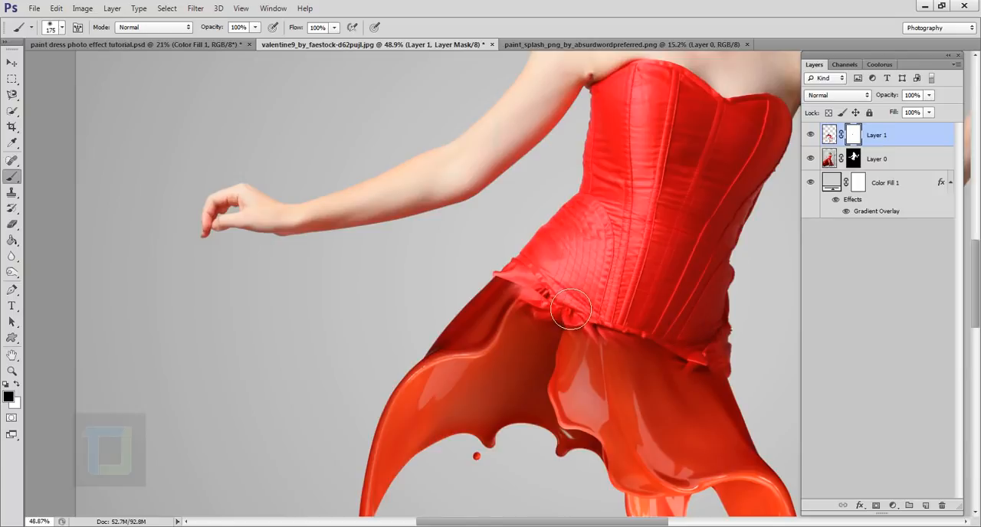
Paint black with a smaller brush on Layer 1's mask to blend the splash into the ruffled hem toward the outer hip.
scroll(637, 361, "up", 3)
scroll(550, 328, "up", 2)
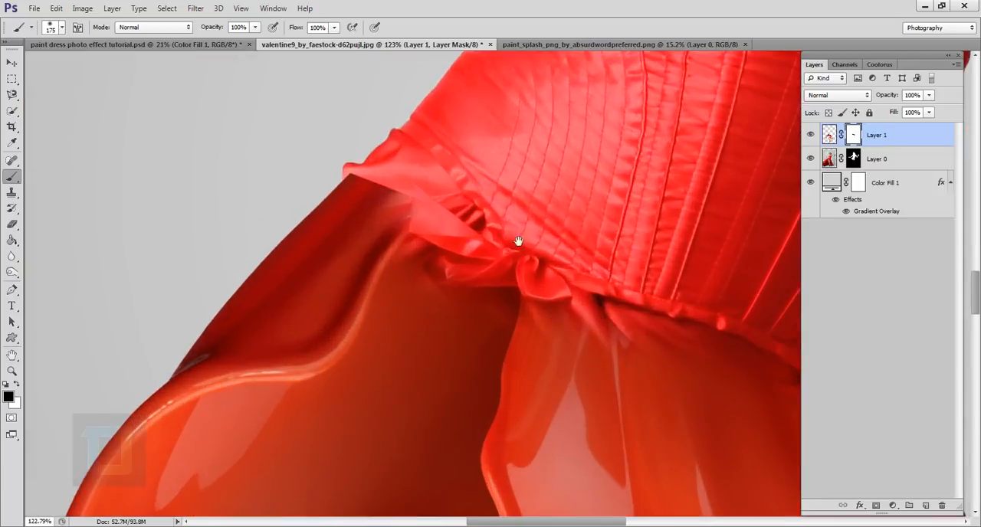
left_click_drag(518, 241, 574, 317)
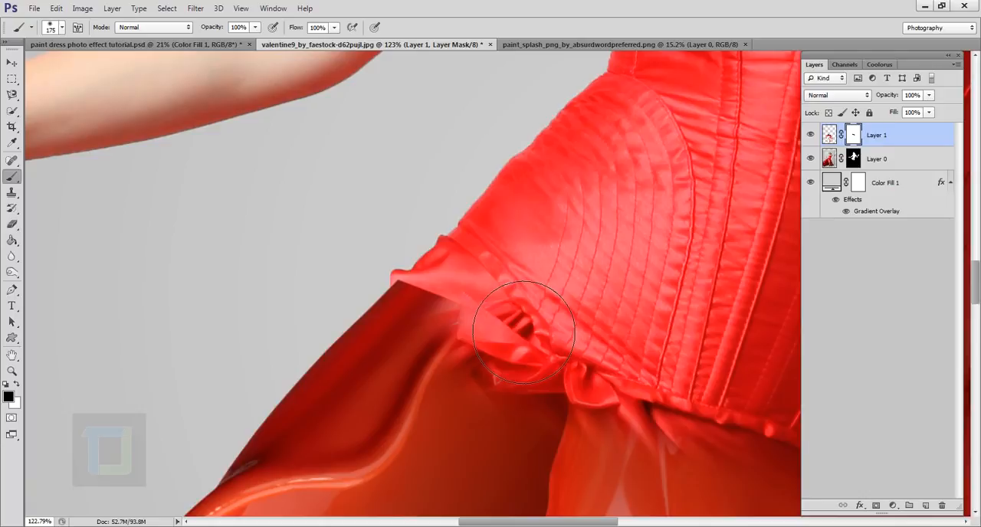
key("bracketleft")
key("bracketleft")
key("bracketleft")
mouse_move(499, 317)
left_mouse_down()
mouse_move(471, 327)
mouse_move(497, 334)
mouse_move(477, 330)
mouse_move(473, 317)
mouse_move(475, 327)
mouse_move(439, 318)
mouse_move(438, 289)
left_mouse_up()
Refine Layer 1's mask with a 25 px brush where the splash's tip meets the outer corner of the hip.
key("bracketleft")
key("bracketleft")
key("bracketleft")
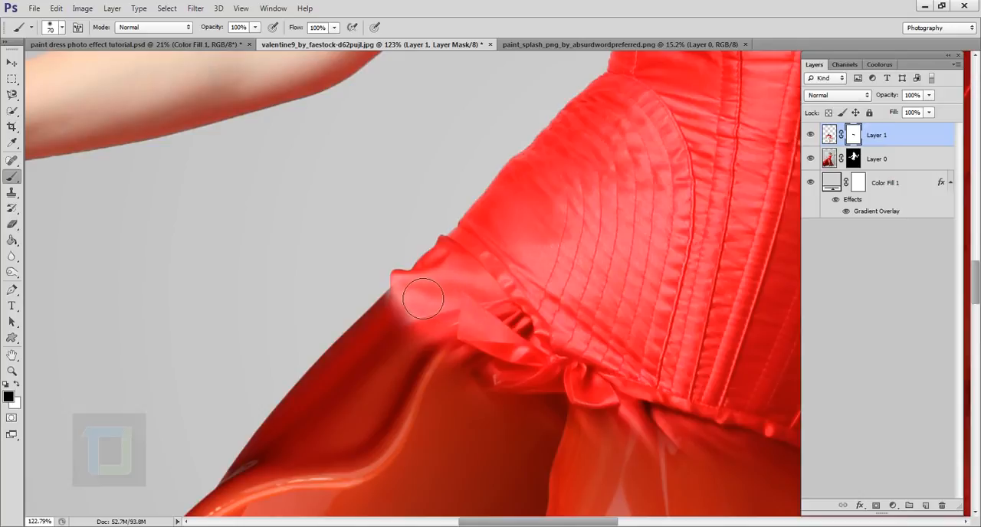
scroll(360, 291, "up", 4)
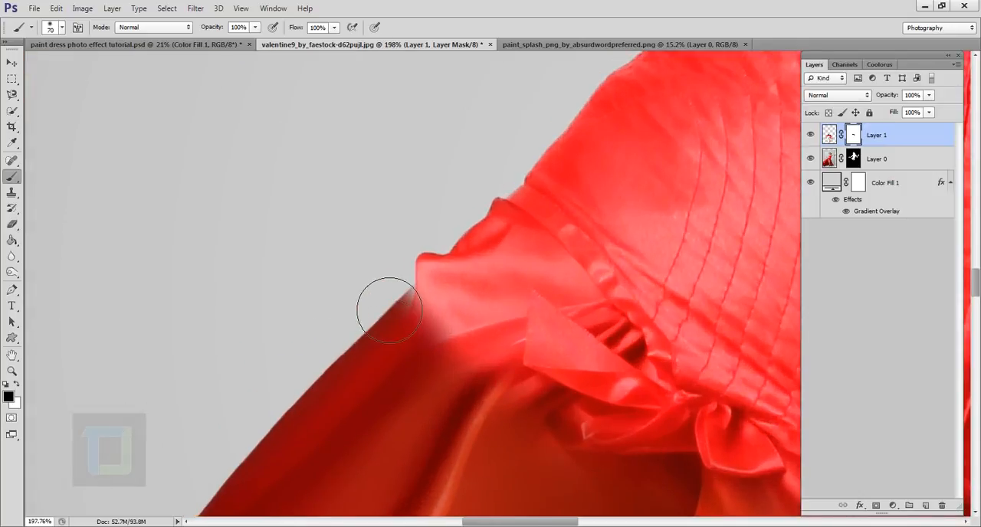
key("bracketleft")
key("bracketleft")
key("bracketleft")
key("bracketleft")
key("bracketleft")
mouse_move(419, 312)
left_mouse_down()
mouse_move(454, 318)
mouse_move(443, 325)
mouse_move(449, 286)
mouse_move(441, 320)
mouse_move(450, 306)
mouse_move(460, 329)
left_mouse_up()
scroll(458, 320, "down", 7)
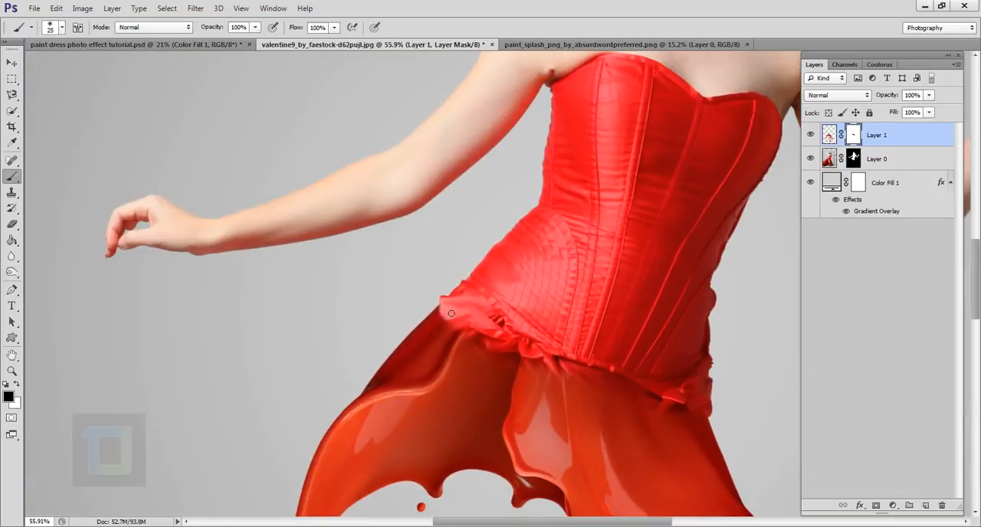
Rework Layer 1's mask along the ruffled waistline, painting white to bring the splash back over the hem.
left_click_drag(519, 320, 525, 249)
scroll(504, 315, "up", 4)
scroll(506, 316, "down", 3)
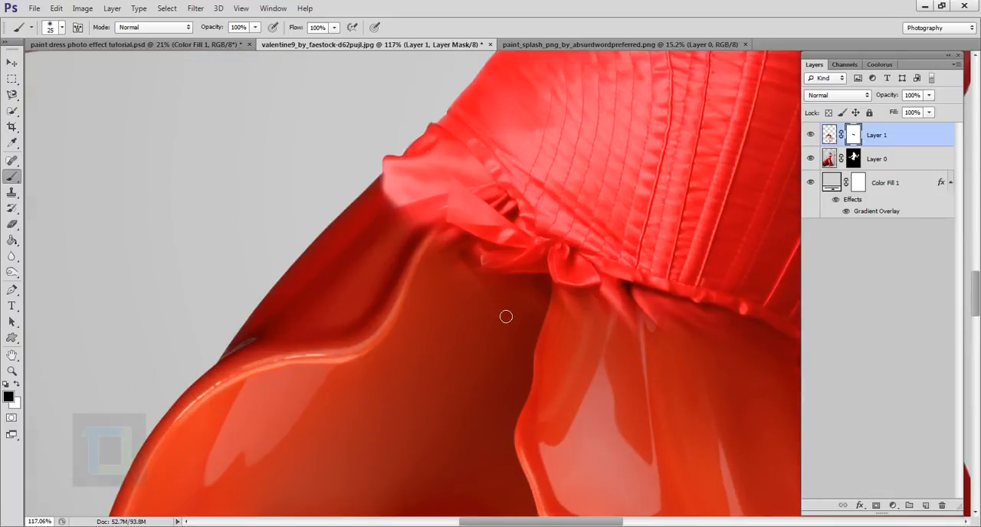
scroll(492, 282, "up", 5)
mouse_move(455, 284)
left_mouse_down()
mouse_move(465, 296)
mouse_move(549, 307)
left_mouse_up()
key("x")
key("x")
mouse_move(495, 214)
left_mouse_down()
mouse_move(516, 224)
mouse_move(446, 153)
left_mouse_up()
scroll(490, 230, "down", 4)
Move Layer 1's splash about 0.09 in right and 0.18 in up, and warp its upper edge slightly to fit the hip.
left_click(13, 63)
left_click(829, 135)
left_click_drag(543, 237, 552, 221)
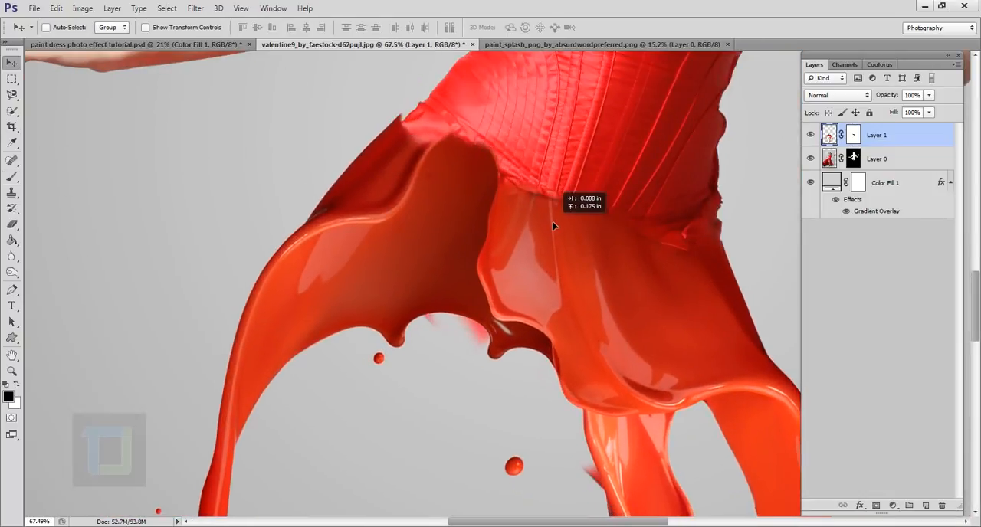
key("ctrl+t")
right_click(593, 220)
left_click(622, 306)
left_click_drag(737, 205, 733, 194)
key("Return")
Paint black on Layer 0's mask to hide the bit of fabric protruding beyond the splash at the hip.
left_click(853, 135)
scroll(350, 98, "up", 6)
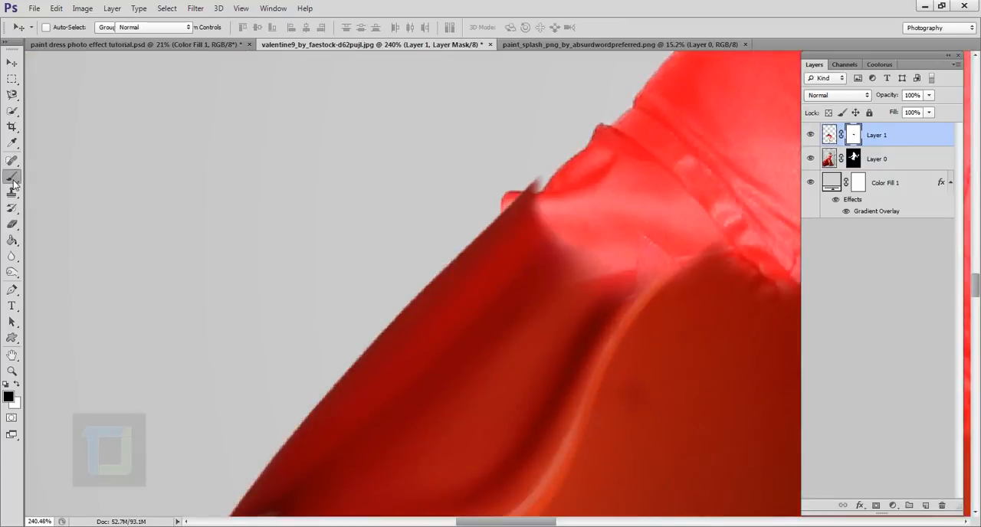
left_click(13, 177)
left_click(853, 159)
mouse_move(533, 187)
left_mouse_down()
mouse_move(514, 208)
mouse_move(509, 198)
left_mouse_up()
Touch up Layer 1's mask at the hip, painting white to restore the splash and black to blend its edge.
scroll(230, 145, "down", 5)
key("x")
left_click(852, 135)
mouse_move(422, 183)
left_mouse_down()
mouse_move(455, 204)
mouse_move(409, 176)
left_mouse_up()
key("x")
left_click_drag(462, 209, 470, 242)
Paint white with a 175 px brush on Layer 1's mask to restore the splash along the waistline.
key("x")
key("bracketright")
key("bracketright")
key("bracketright")
key("bracketright")
key("bracketright")
key("bracketright")
key("bracketright")
mouse_move(538, 262)
left_mouse_down()
mouse_move(663, 346)
mouse_move(778, 318)
mouse_move(565, 236)
left_mouse_up()
key("x")
scroll(575, 228, "down", 5)
scroll(675, 263, "up", 5)
key("x")
left_click_drag(598, 316, 563, 349)
left_click_drag(359, 170, 328, 138)
key("x")
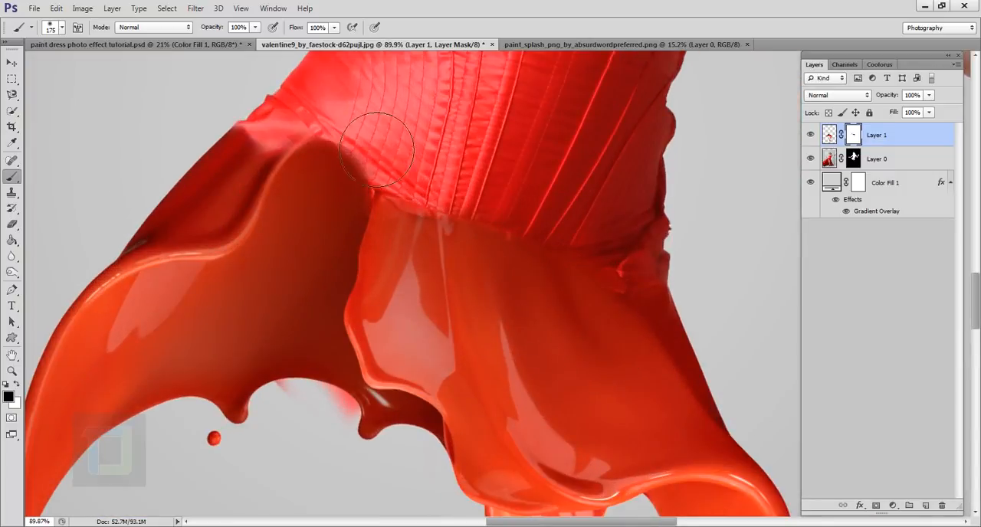
Duplicate Layer 1 and delete the layer mask from the copy.
scroll(574, 278, "down", 10)
scroll(577, 284, "up", 3)
scroll(577, 285, "down", 2)
left_click(829, 134)
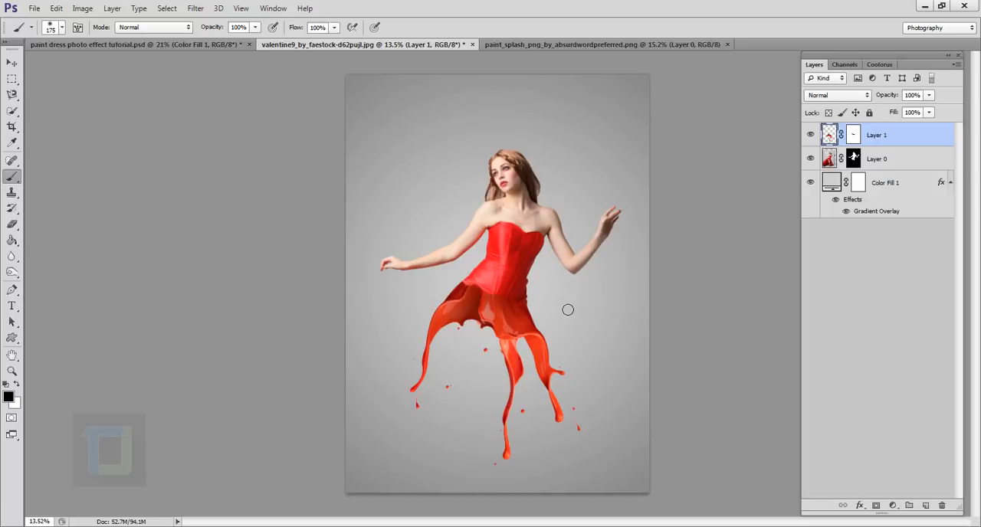
scroll(537, 308, "up", 2)
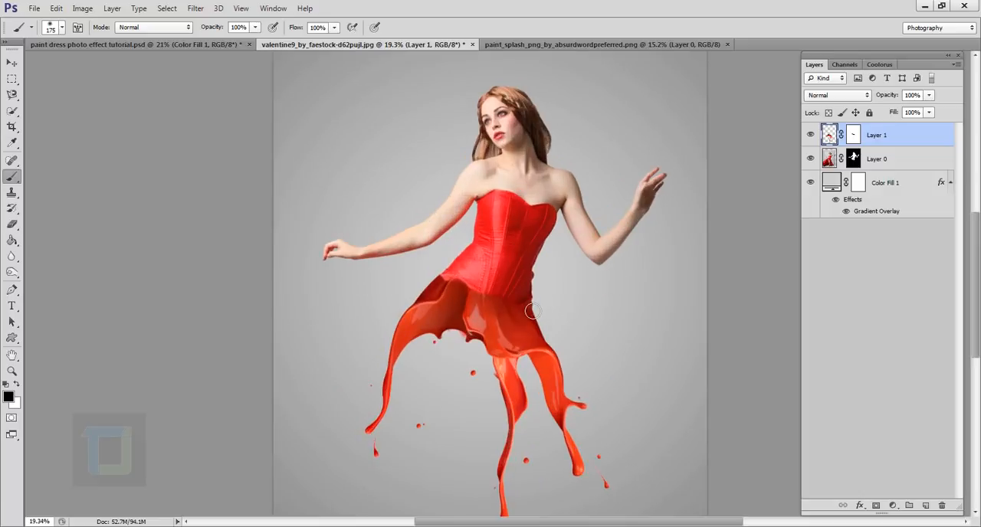
scroll(532, 308, "down", 2)
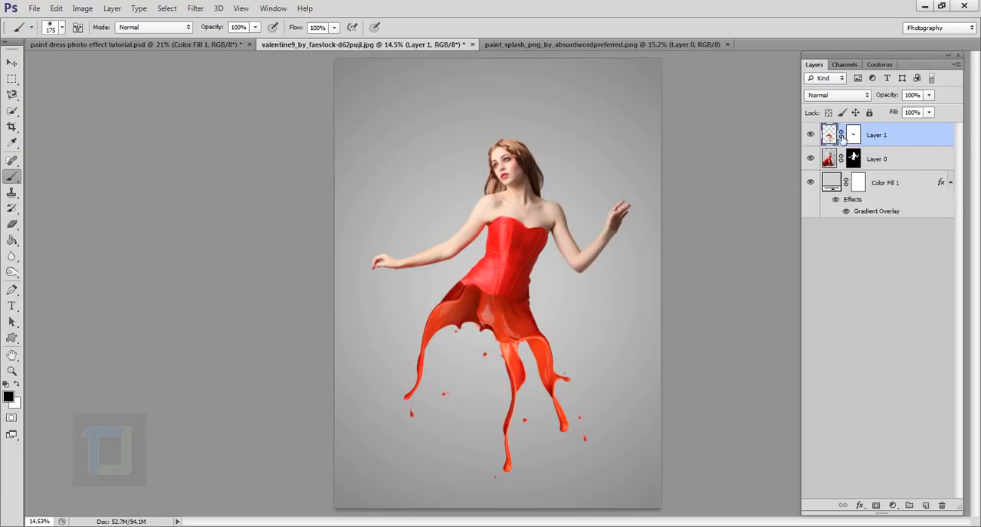
key("ctrl+j")
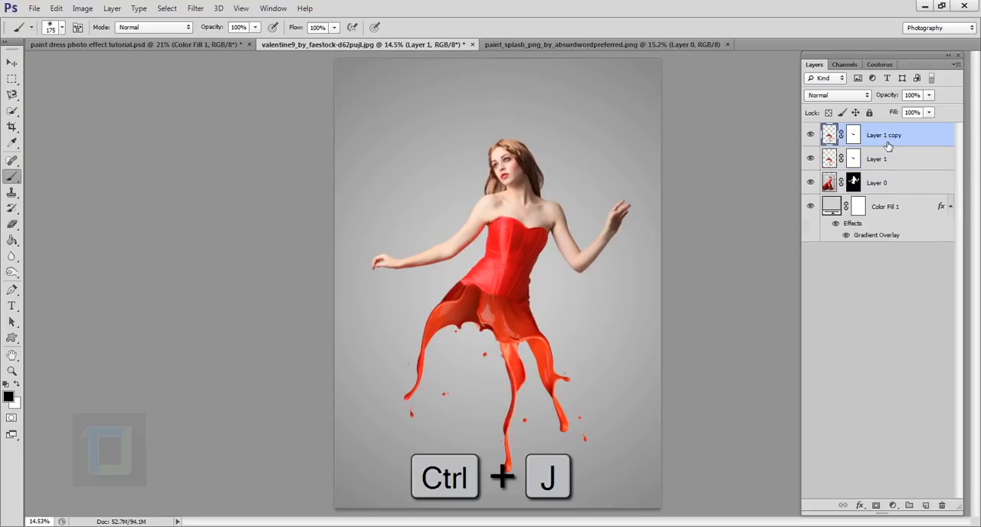
left_click(858, 135)
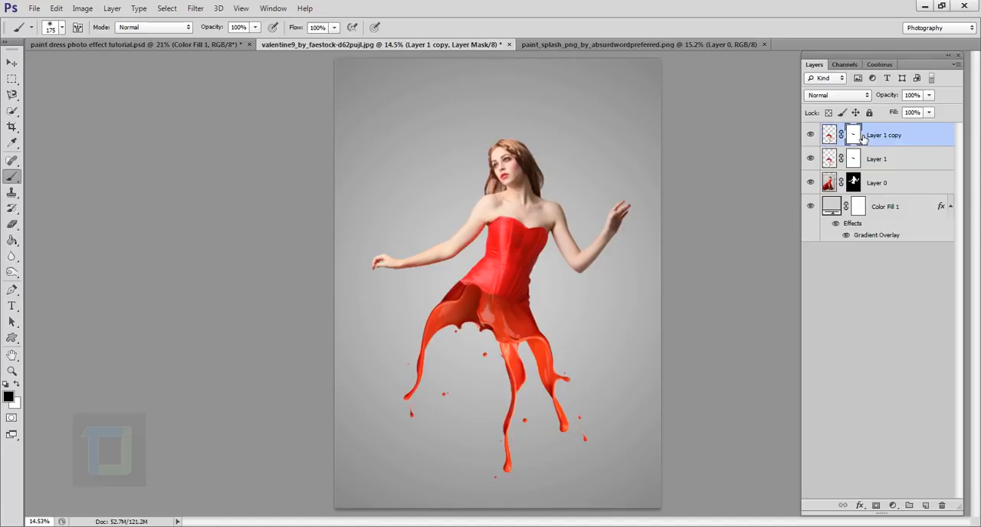
right_click(856, 137)
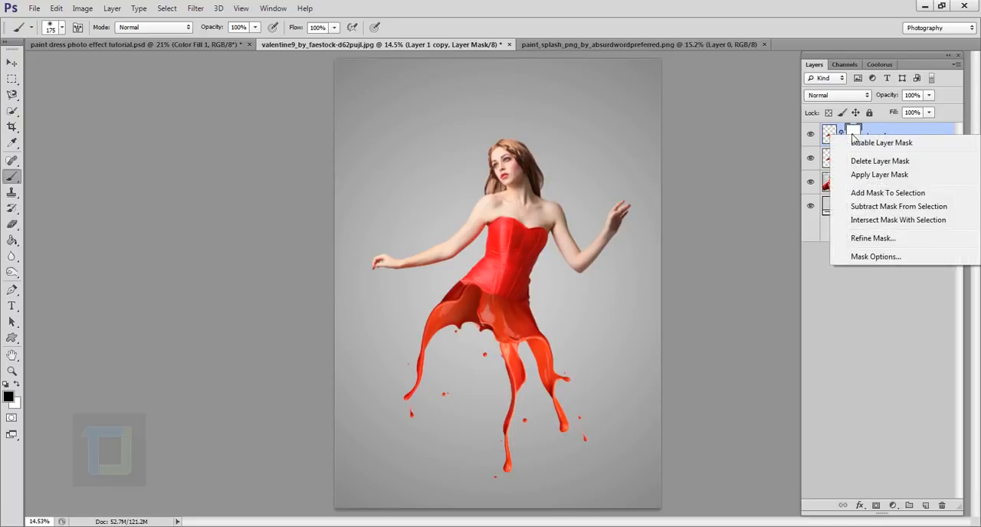
left_click(868, 162)
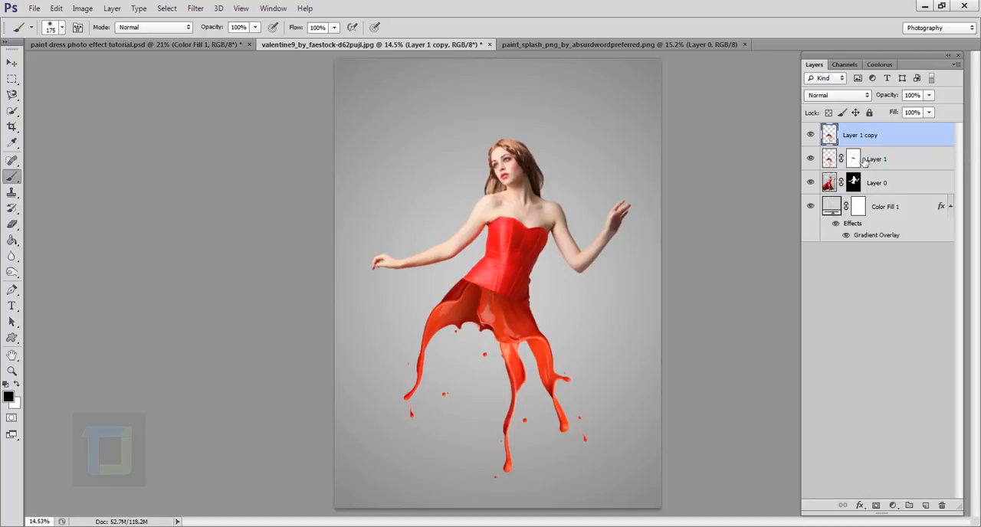
Flip the copied splash vertically and horizontally, and place it over the corset so it meets the skirt splash at the waist.
key("ctrl+t")
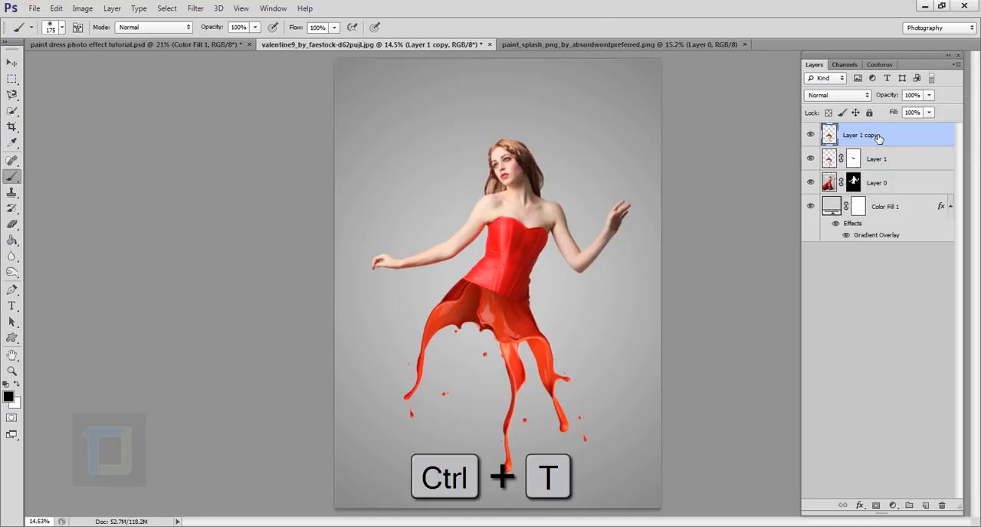
right_click(525, 322)
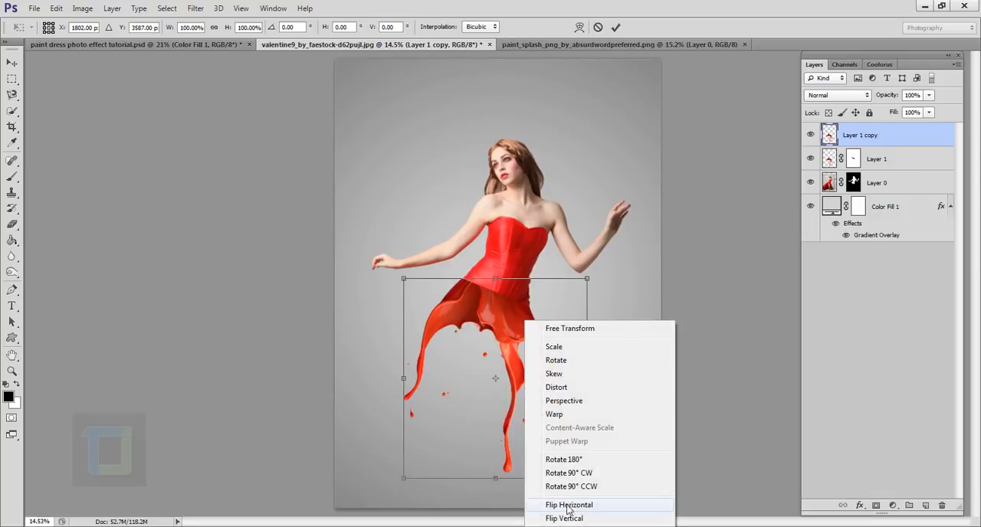
left_click(566, 518)
left_click_drag(503, 380, 517, 198)
right_click(512, 217)
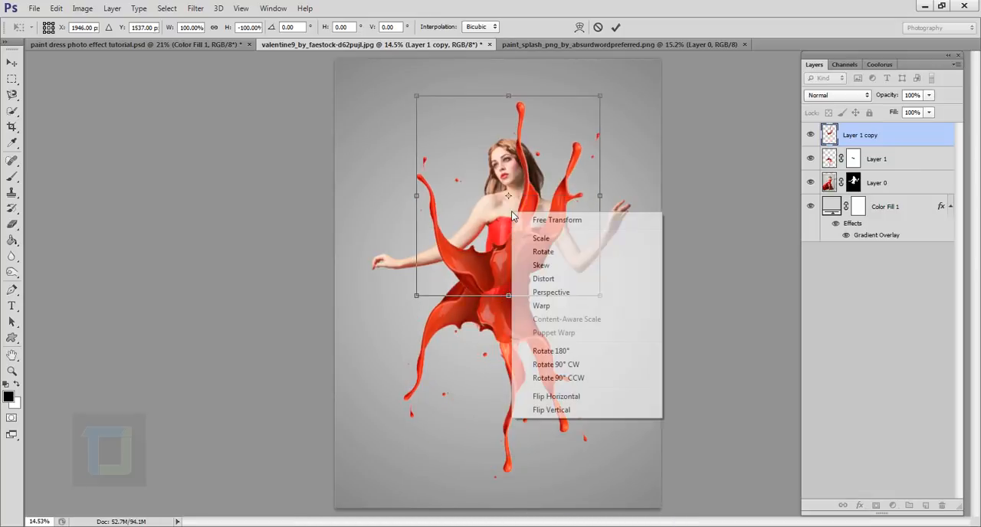
left_click(568, 398)
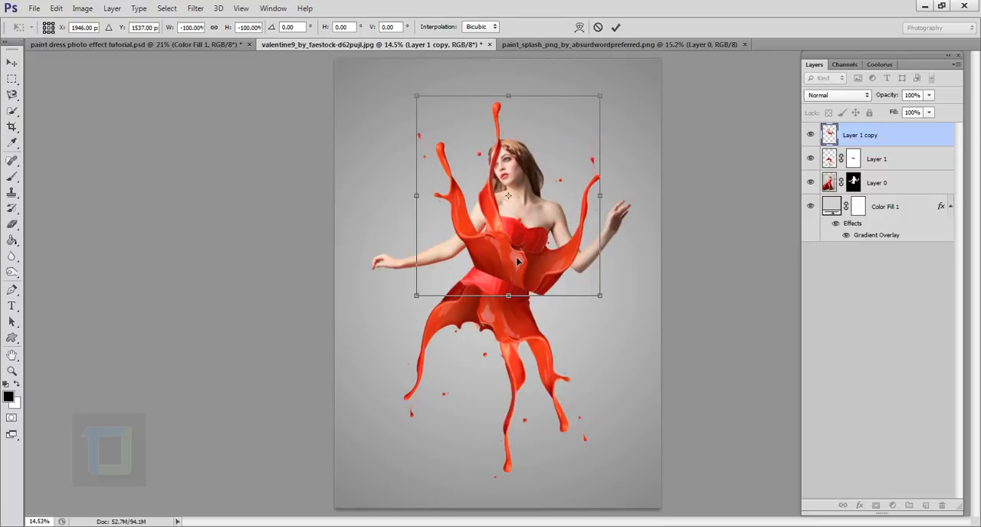
mouse_move(517, 261)
left_mouse_down()
mouse_move(503, 281)
mouse_move(501, 272)
left_mouse_up()
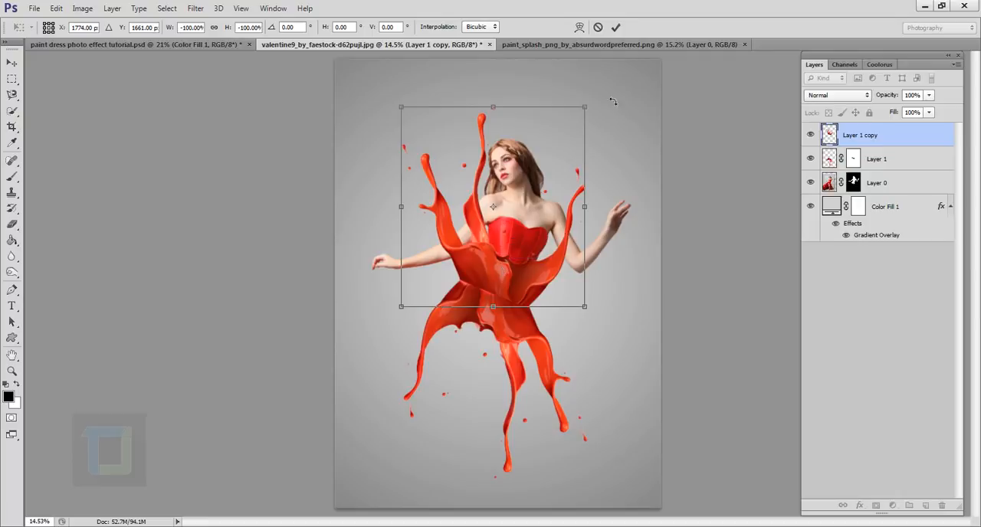
Rotate the flipped splash about 7 degrees counterclockwise, align it with the waist, and apply the transform.
left_click_drag(625, 85, 609, 70)
left_click_drag(515, 215, 505, 220)
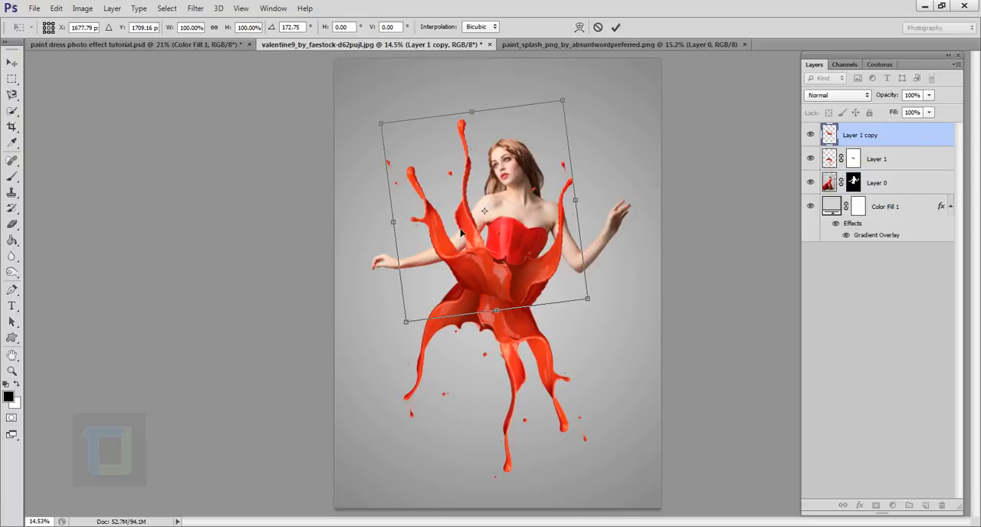
left_click(615, 29)
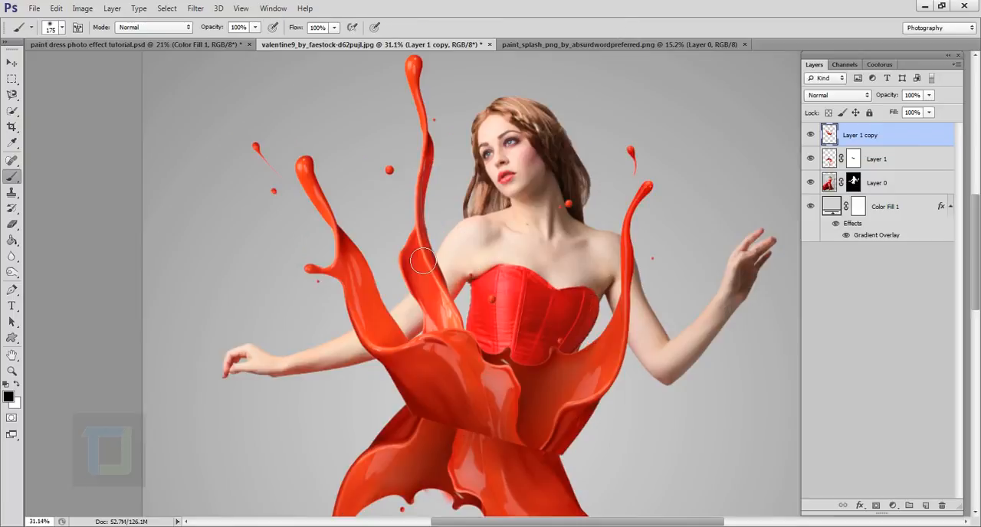
Add a layer mask to Layer 1 copy and load Layer 0's mask as a selection.
scroll(422, 261, "down", 4)
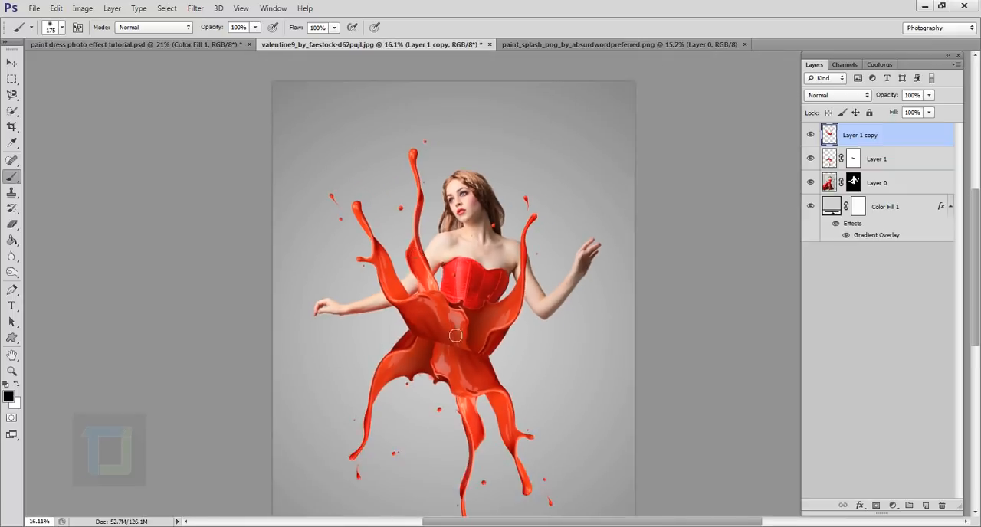
scroll(465, 280, "up", 3)
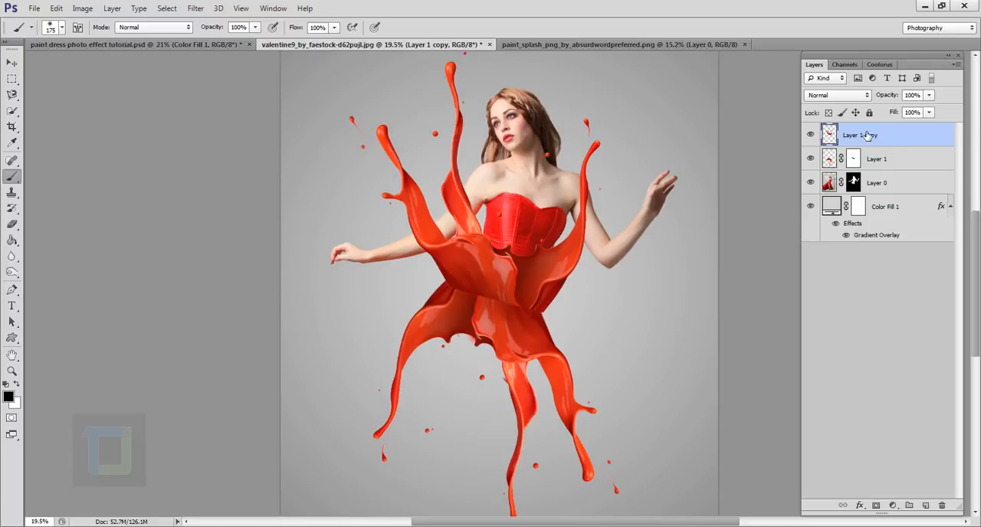
left_click(876, 506)
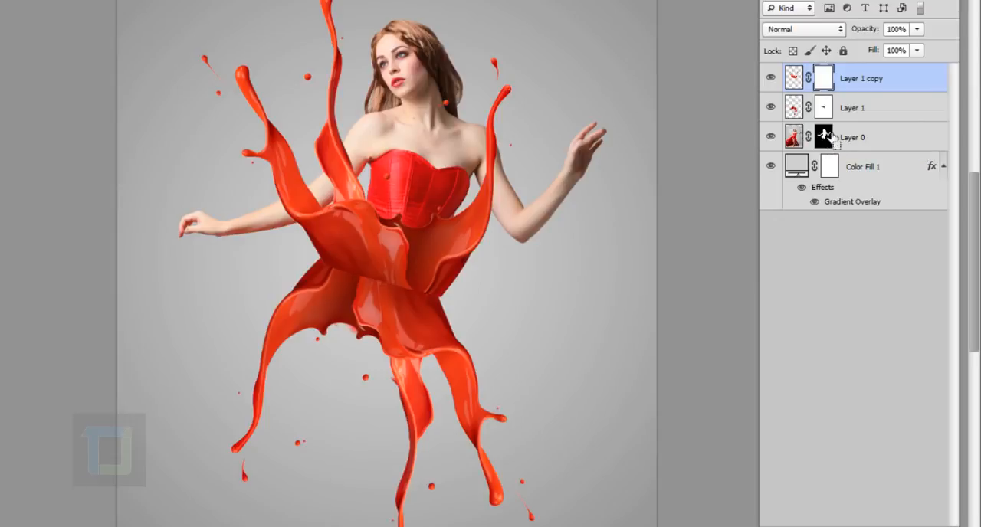
left_click(825, 137, "ctrl")
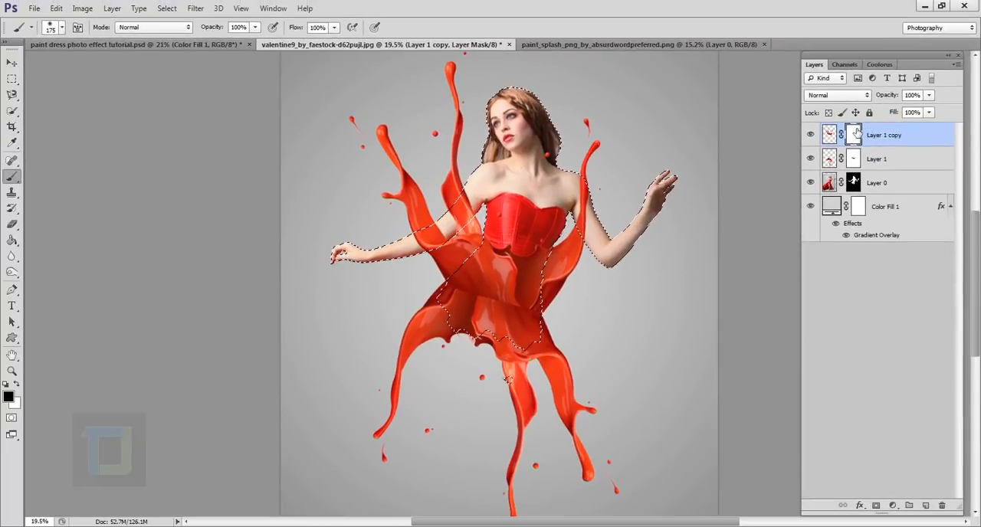
left_click(810, 136)
left_click(810, 135)
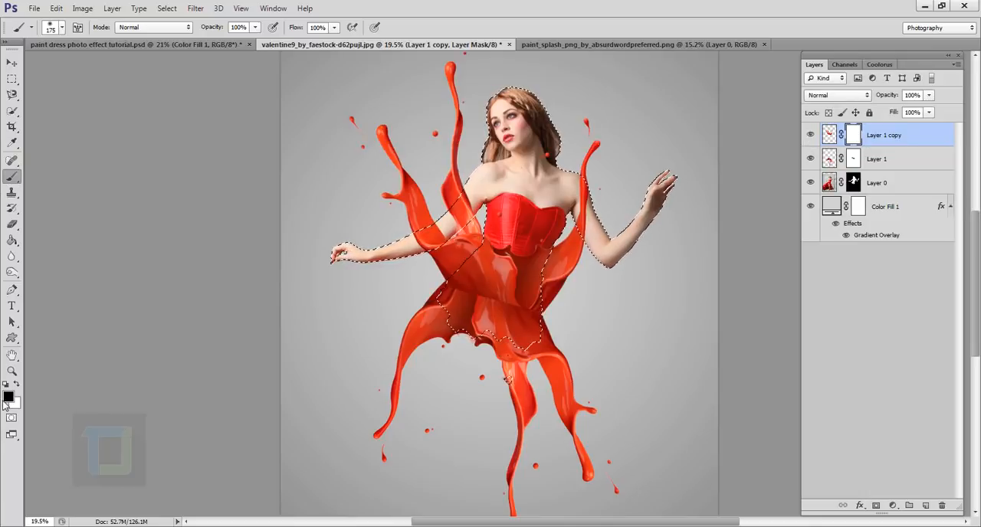
Mask the copied splash off both arms by painting black on Layer 1 copy's mask with a 300 px brush inside the selection.
key("bracketright")
key("bracketright")
key("bracketright")
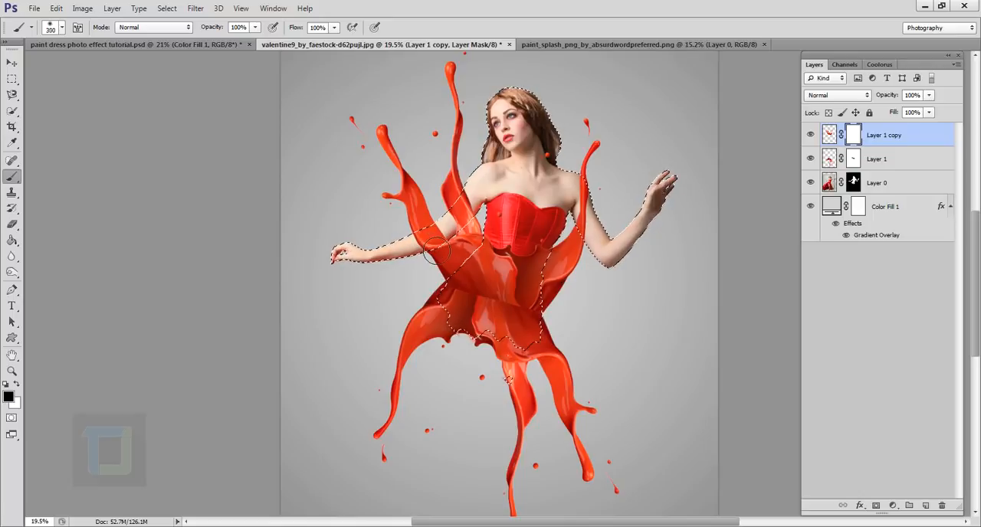
scroll(416, 242, "up", 5)
scroll(444, 268, "up", 1)
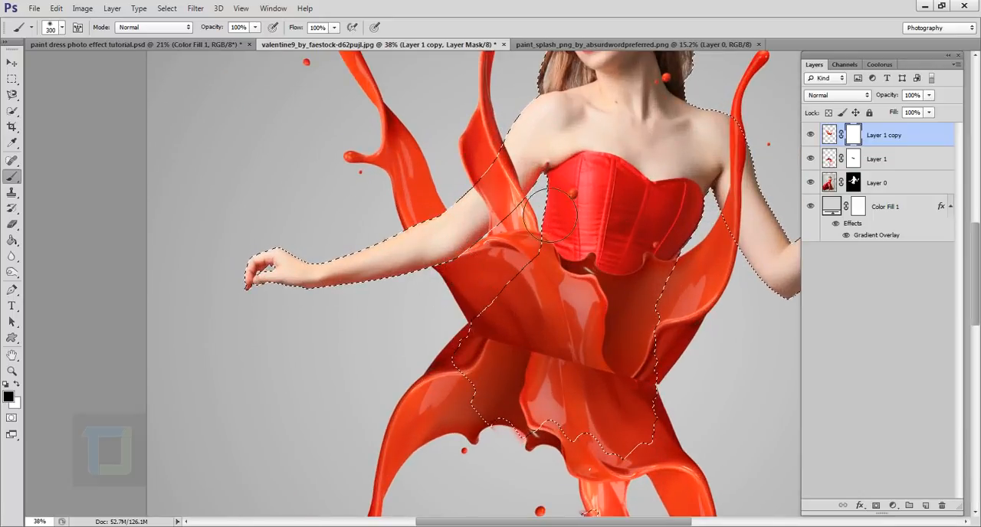
left_click_drag(538, 178, 539, 183)
mouse_move(754, 196)
left_mouse_down()
mouse_move(498, 213)
mouse_move(435, 205)
mouse_move(514, 226)
mouse_move(498, 257)
left_mouse_up()
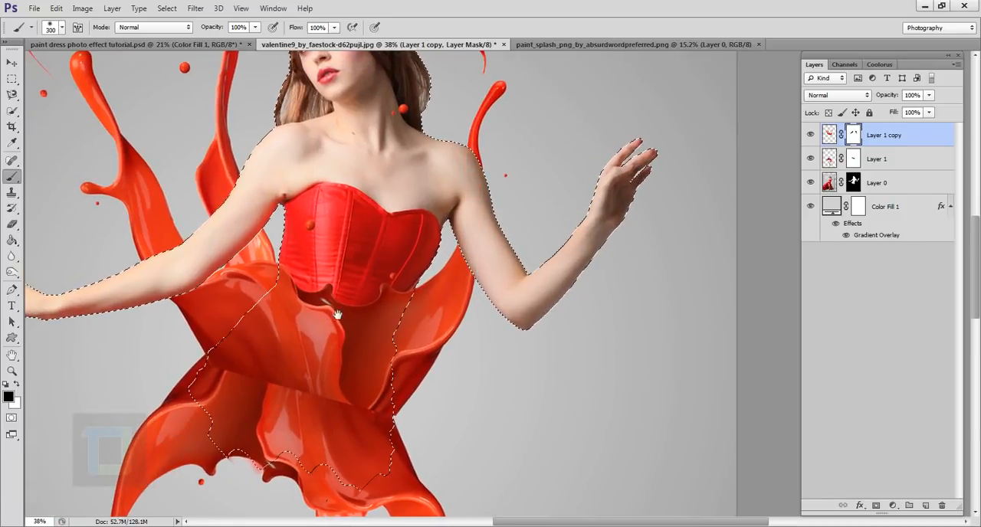
Mask the splash off the corset down to where the skirt splash begins, and deselect.
left_click_drag(337, 314, 518, 232)
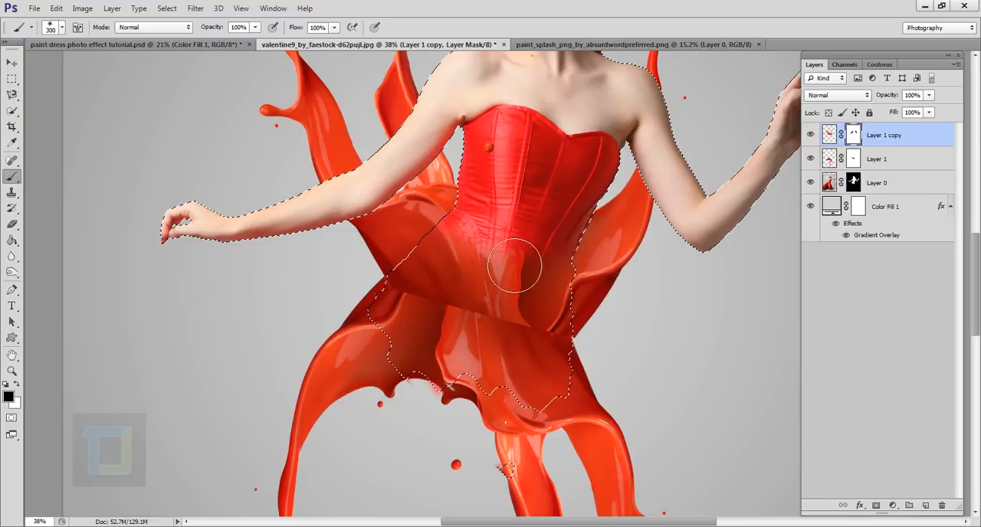
mouse_move(538, 301)
left_mouse_down()
mouse_move(567, 312)
mouse_move(537, 343)
mouse_move(498, 343)
mouse_move(465, 314)
mouse_move(428, 308)
mouse_move(445, 309)
mouse_move(449, 327)
mouse_move(469, 327)
mouse_move(488, 348)
mouse_move(575, 362)
mouse_move(565, 321)
left_mouse_up()
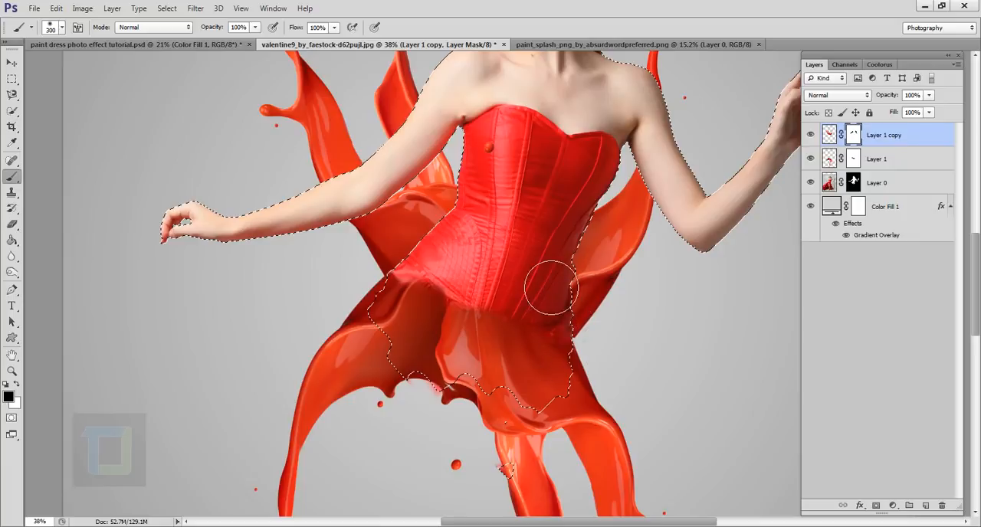
key("ctrl+0")
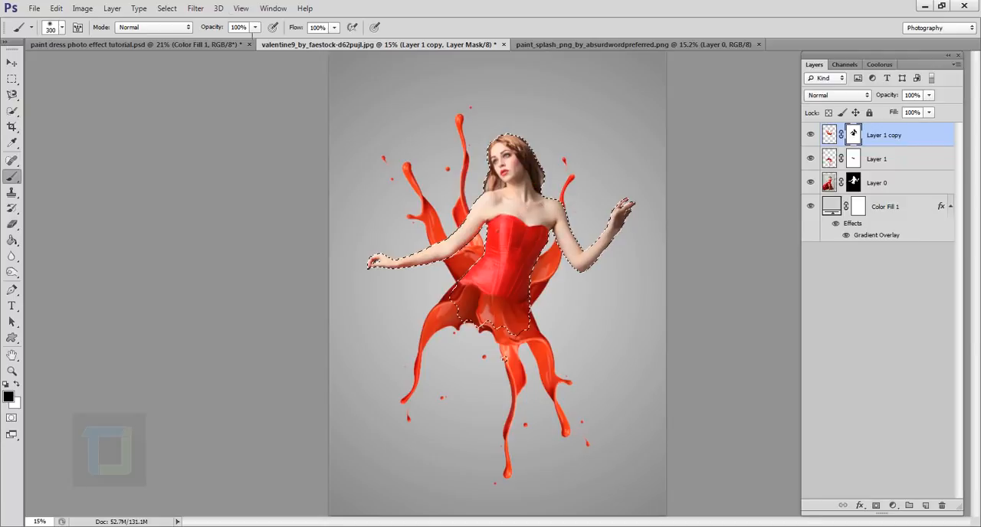
left_click(167, 8)
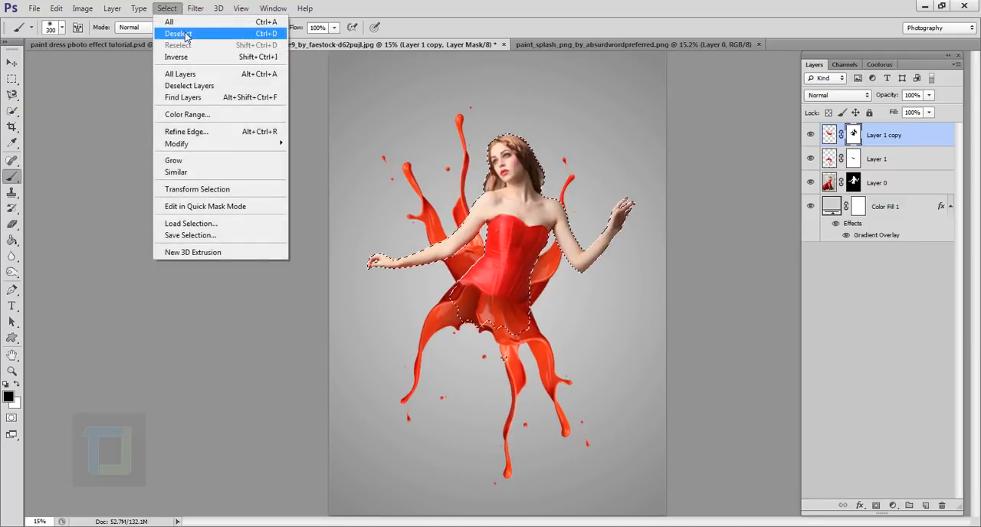
left_click(177, 33)
Mask out the tall inner splash strand rising beside the woman's hair on the left side of the image.
scroll(580, 291, "down", 3)
scroll(574, 287, "up", 2)
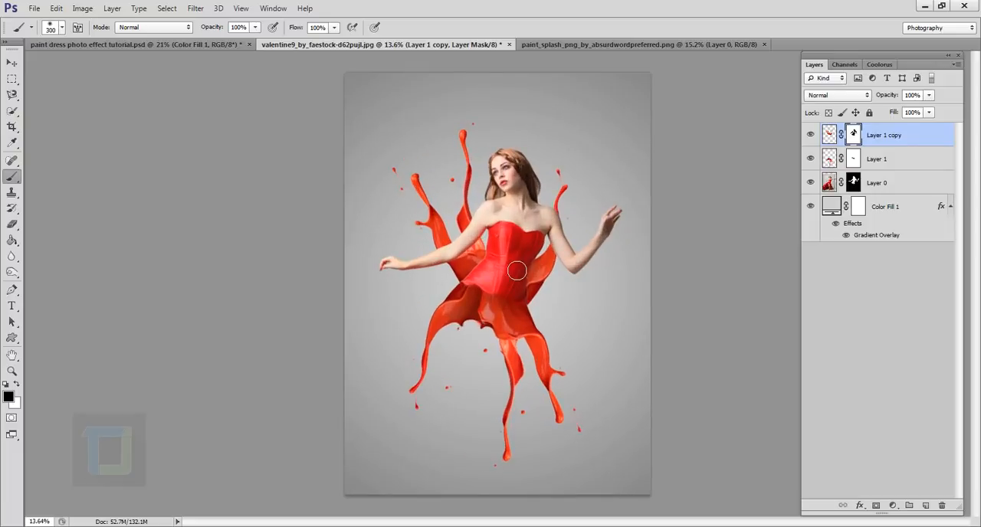
scroll(517, 271, "up", 1)
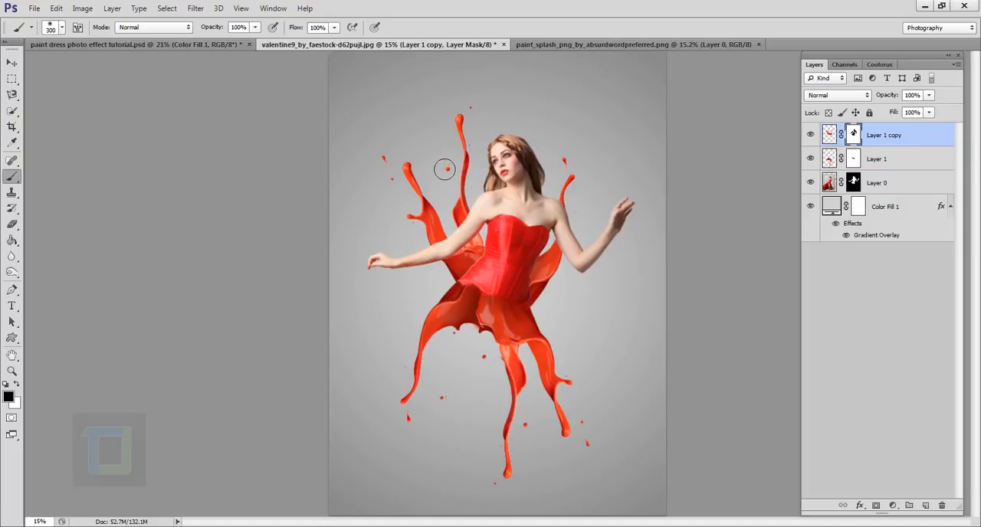
left_click_drag(472, 128, 469, 191)
left_click_drag(457, 158, 475, 232)
Clean the ragged splash edge between the bent arm and the corset on the mask, reducing the brush to 35 px.
scroll(490, 239, "up", 4)
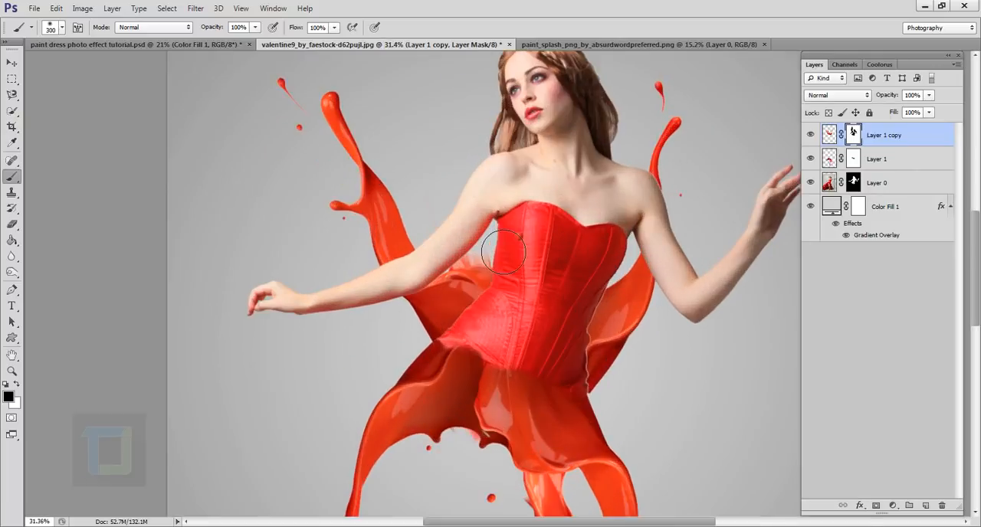
key("bracketleft")
key("bracketleft")
key("bracketleft")
key("bracketleft")
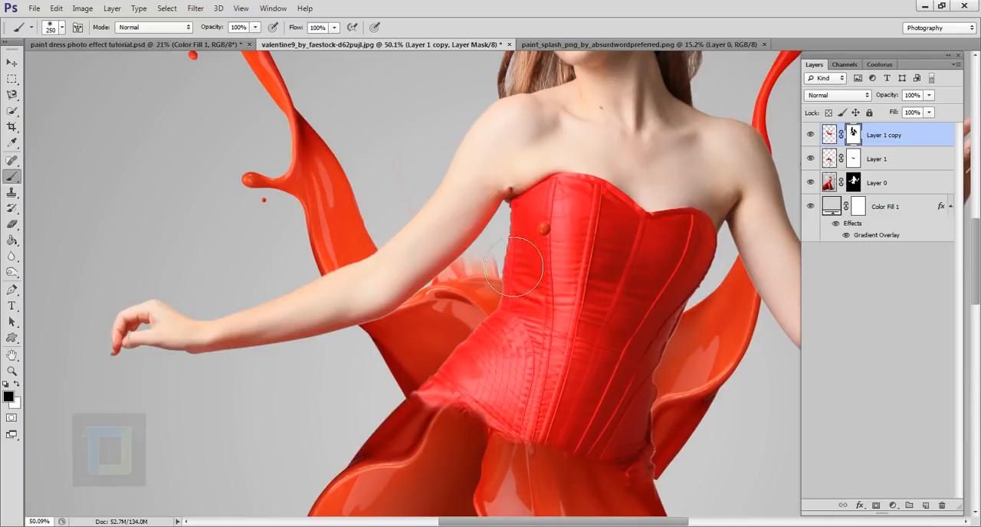
scroll(514, 254, "up", 3)
mouse_move(505, 252)
left_mouse_down()
mouse_move(527, 276)
mouse_move(488, 272)
mouse_move(533, 288)
mouse_move(428, 296)
mouse_move(453, 300)
mouse_move(429, 312)
left_mouse_up()
key("bracketleft")
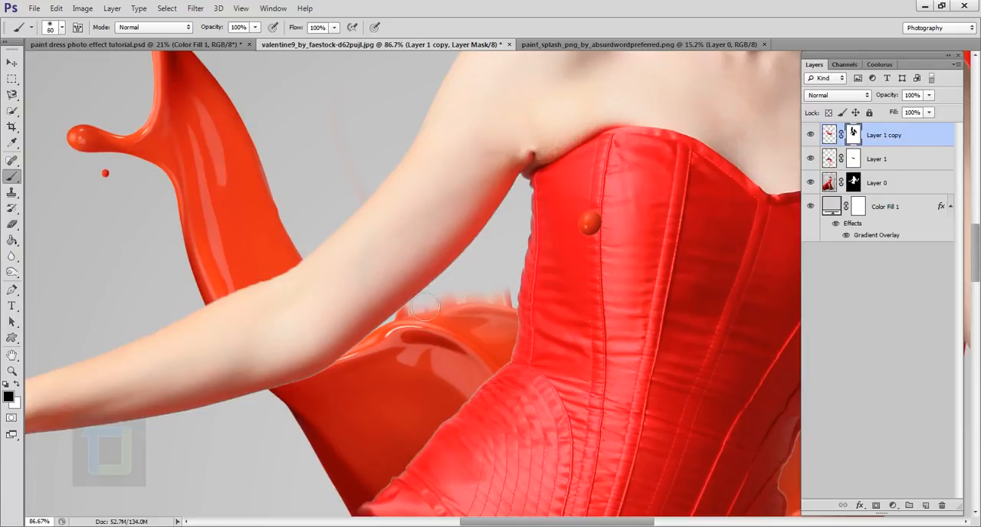
mouse_move(482, 307)
left_mouse_down()
mouse_move(523, 309)
mouse_move(472, 301)
left_mouse_up()
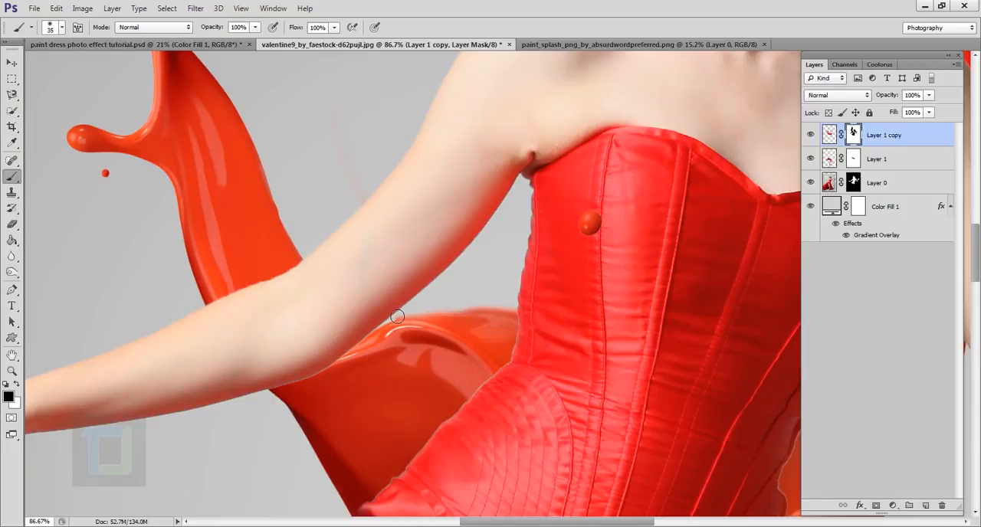
key("ctrl+0")
left_click_drag(377, 212, 455, 281)
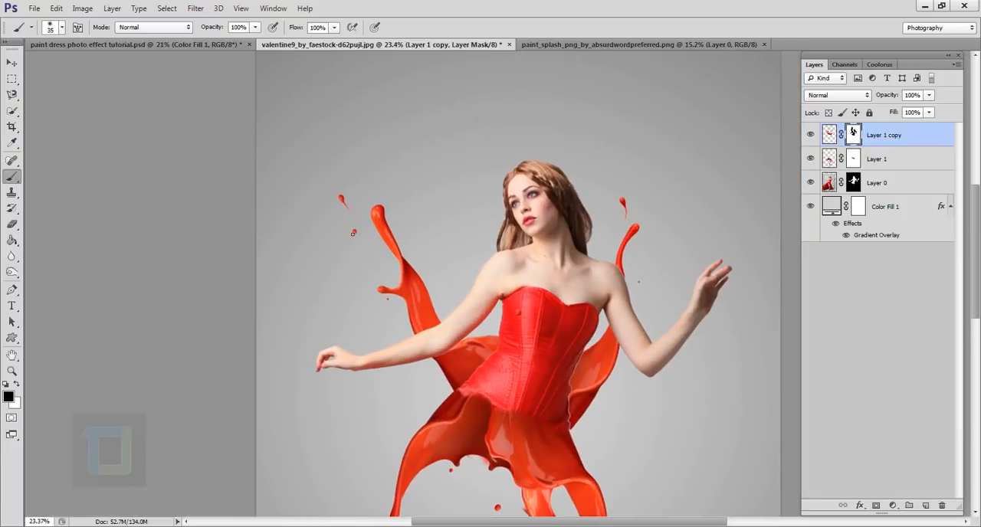
scroll(375, 245, "up", 1)
scroll(371, 253, "down", 2)
scroll(423, 250, "up", 2)
scroll(409, 287, "down", 4)
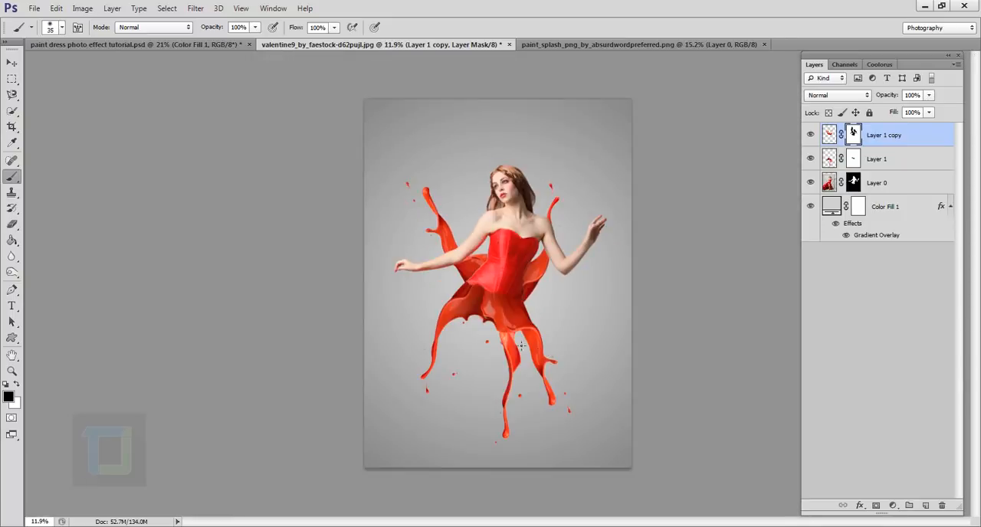
Outline the small side drip on the left splash strand with a Pen path along the strand's edge, and convert it to a selection.
scroll(443, 230, "up", 8)
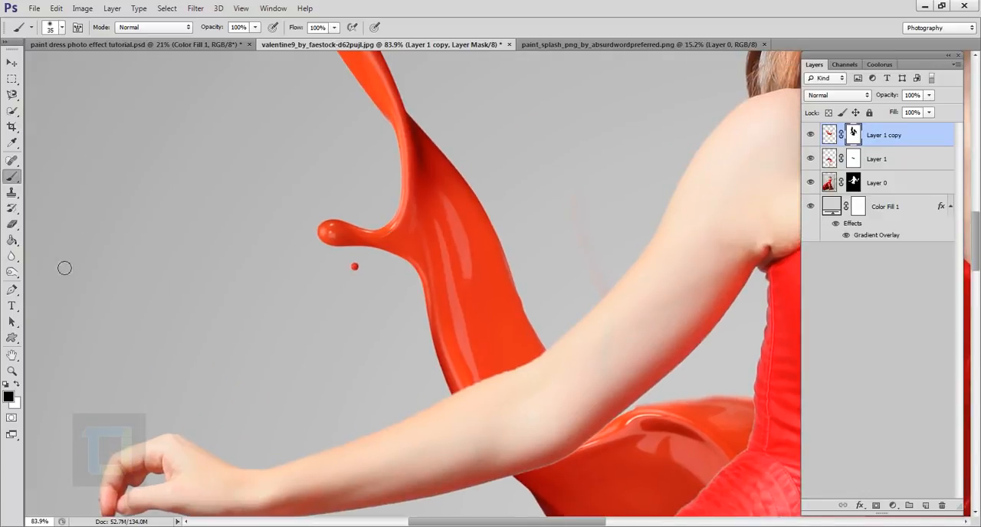
left_click(11, 289)
scroll(391, 200, "down", 2)
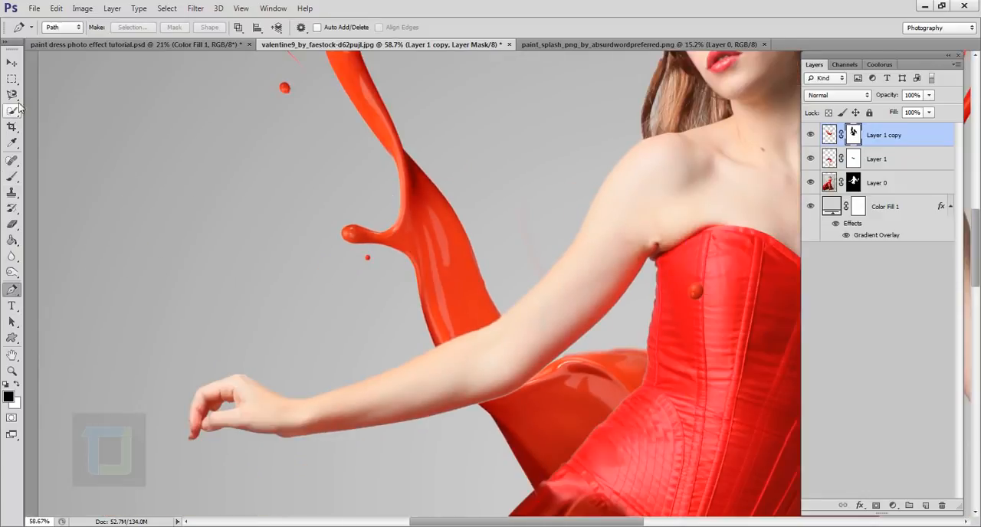
left_click(421, 310)
left_click(410, 200)
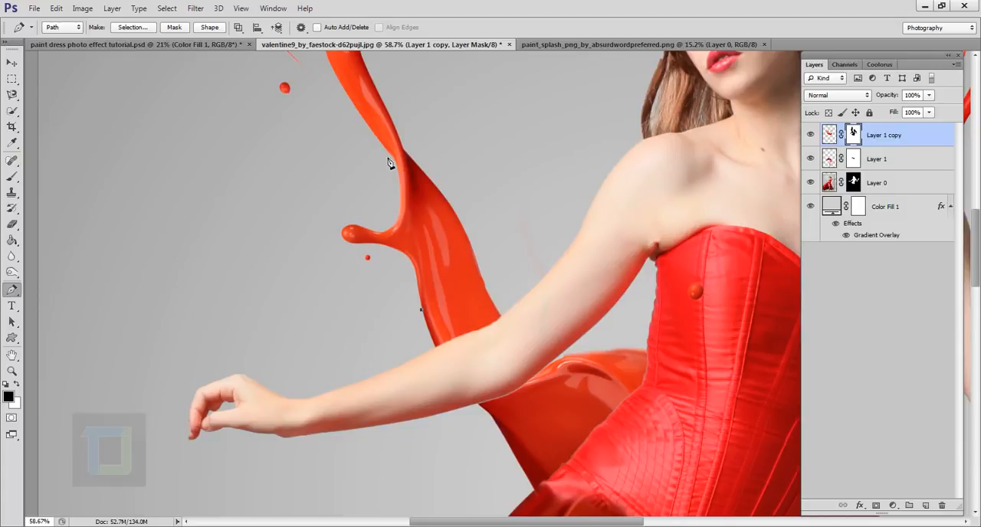
left_click_drag(386, 156, 364, 111)
left_click(247, 186)
left_click(278, 293)
left_click(396, 340)
left_click(416, 327)
key("ctrl+Return")
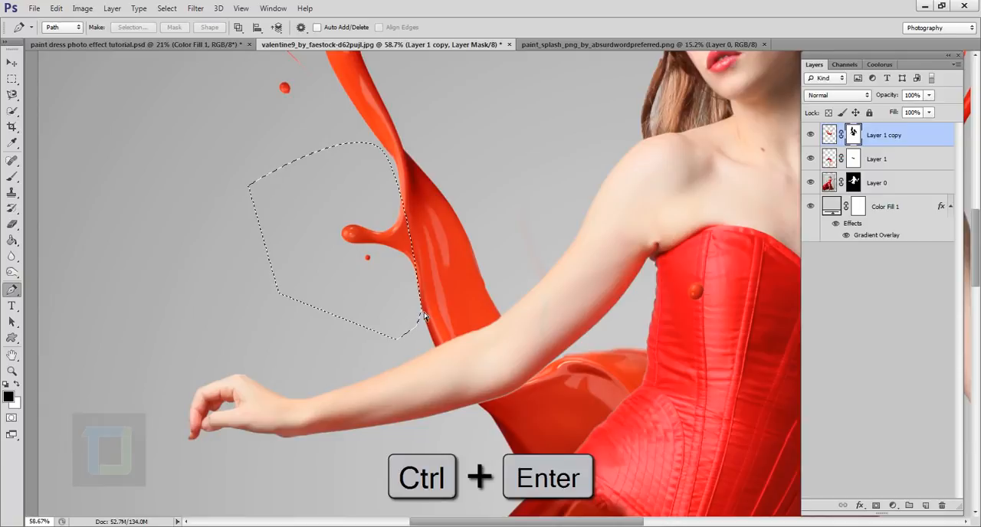
Paint the selected side drip and its droplet out of the mask with a brush enlarged to 150 px, and deselect.
left_click(12, 176)
mouse_move(363, 245)
left_mouse_down()
mouse_move(336, 216)
mouse_move(359, 271)
mouse_move(357, 259)
mouse_move(389, 226)
mouse_move(391, 275)
mouse_move(383, 262)
mouse_move(411, 284)
left_mouse_up()
key("bracketright")
key("bracketright")
key("bracketright")
key("bracketright")
key("bracketright")
key("bracketright")
key("bracketright")
key("bracketright")
key("bracketright")
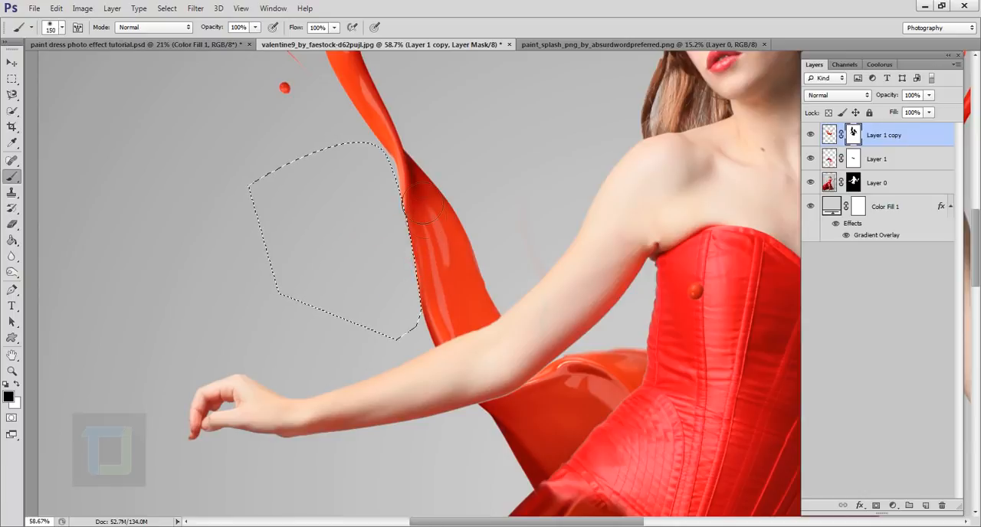
left_click(167, 9)
left_click(184, 35)
Start Puppet Warp on Layer 1 copy's splash image and place four pins, three along the upper left strand and one beside the waist.
scroll(470, 264, "down", 8)
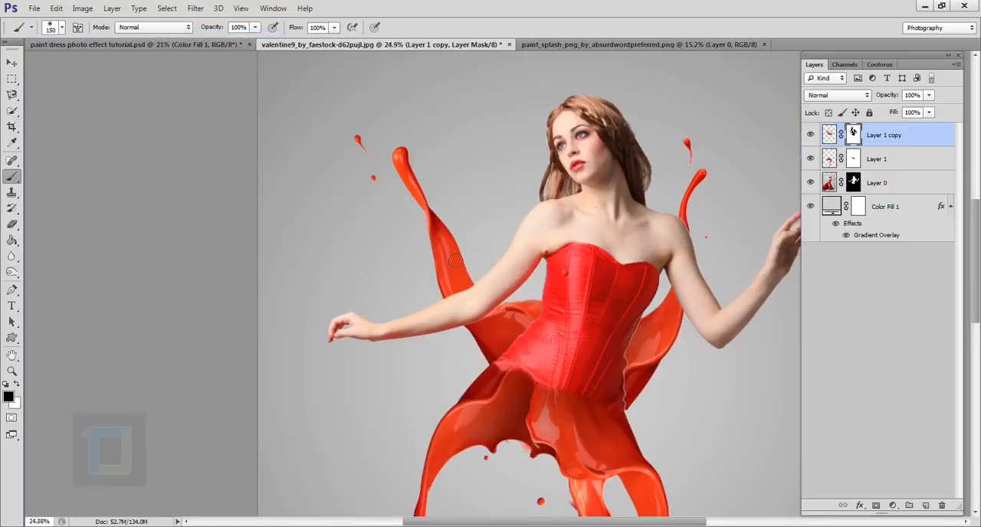
scroll(540, 310, "up", 1)
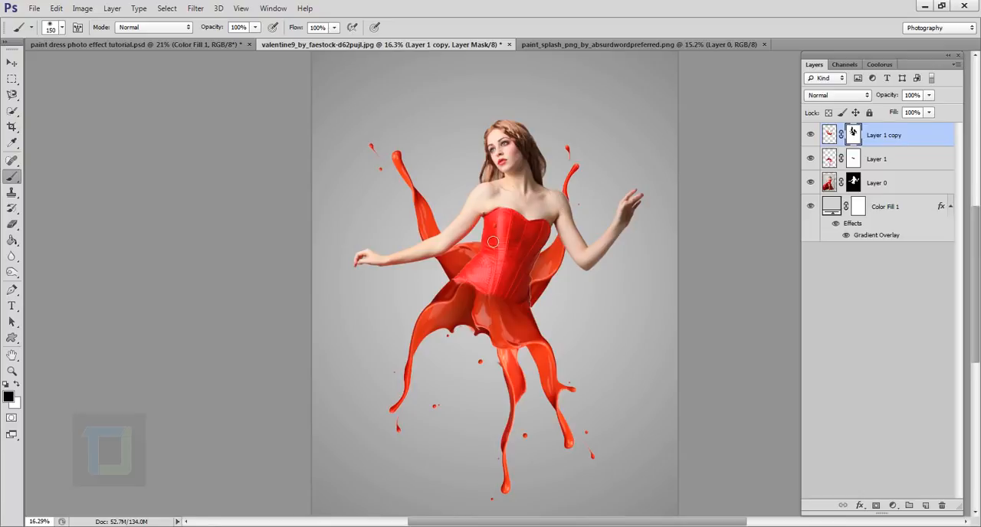
scroll(493, 242, "up", 1)
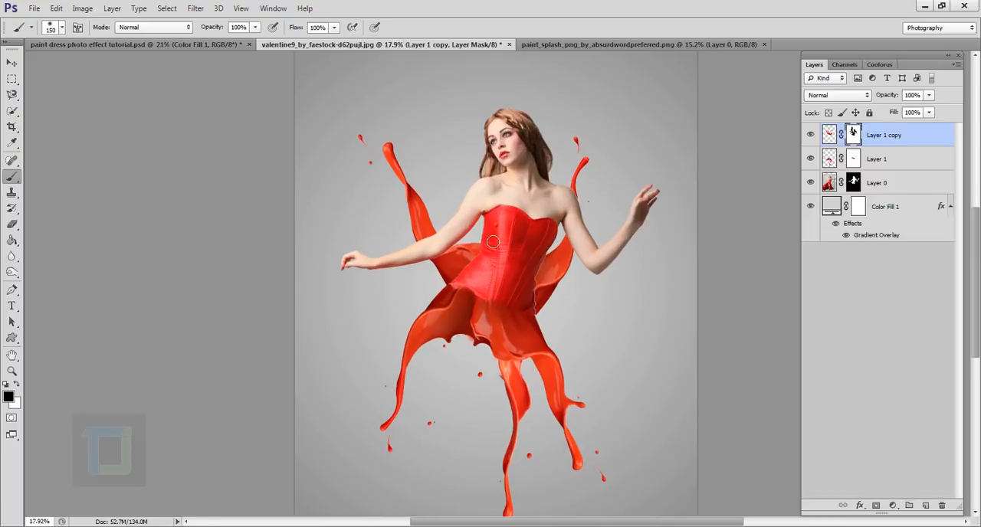
left_click(828, 135)
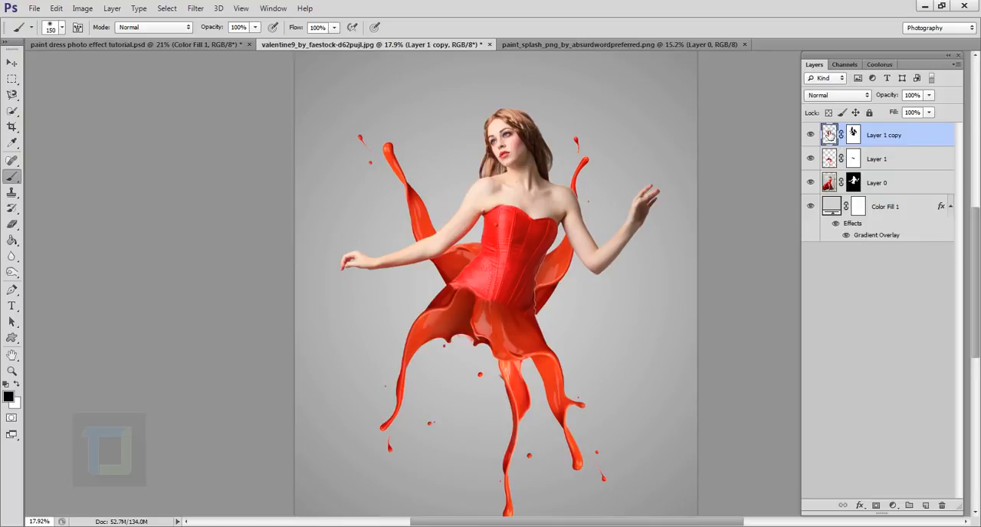
left_click(56, 7)
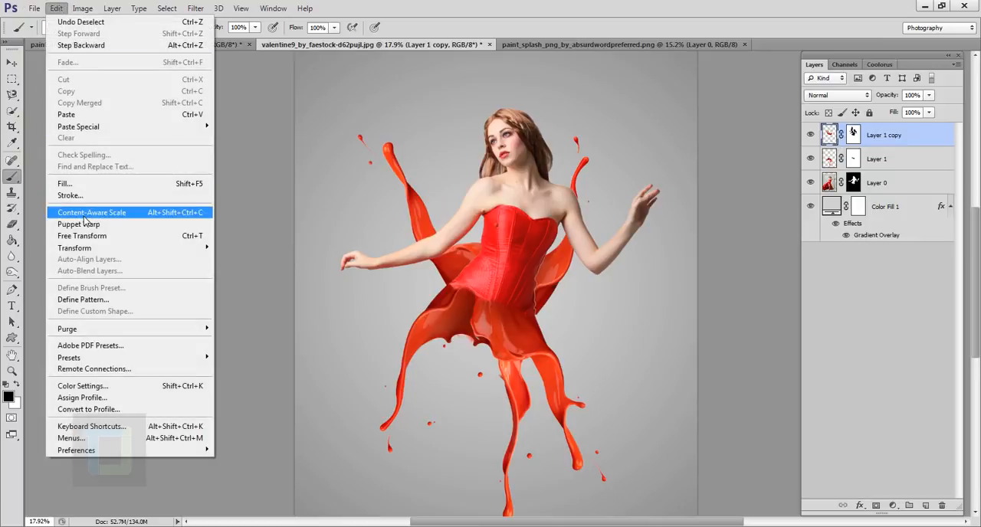
left_click(79, 224)
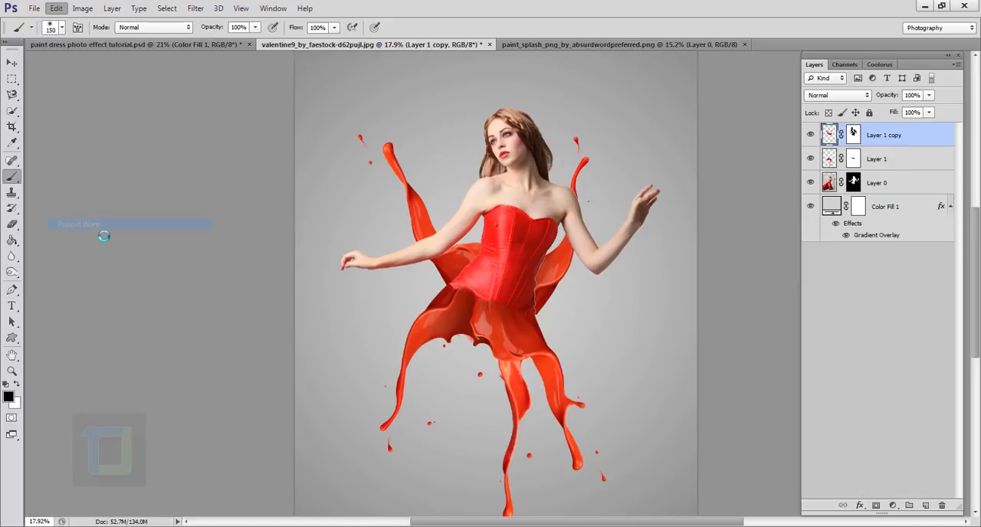
scroll(412, 151, "up", 2)
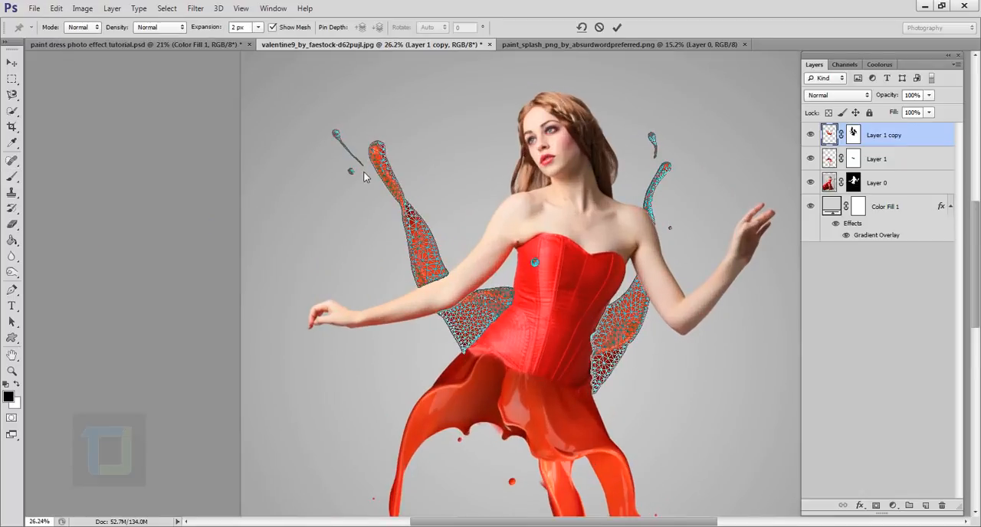
left_click(383, 166)
scroll(383, 165, "up", 1)
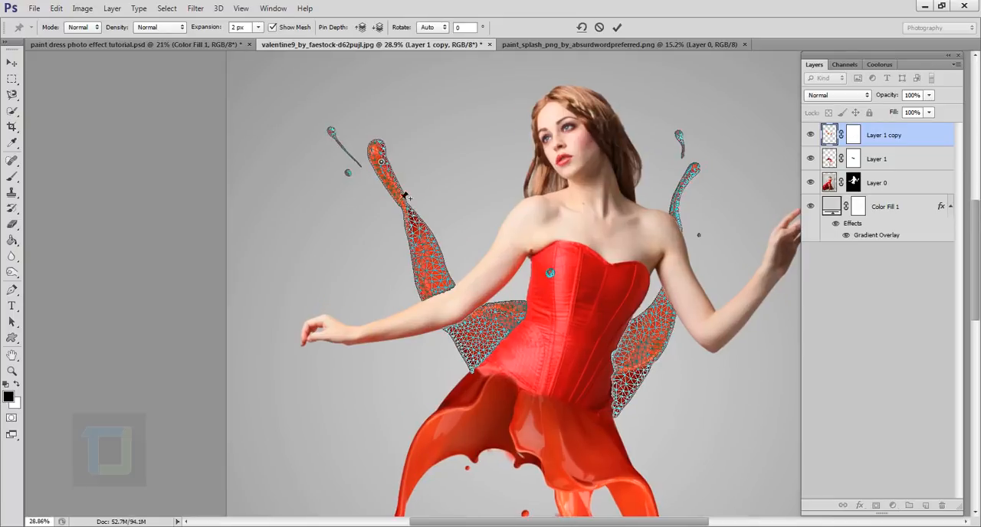
left_click(416, 235)
left_click(464, 345)
left_click(433, 282)
Bend the upper left splash strand inward toward the head by moving its tip, middle and base pins.
scroll(428, 220, "up", 3)
scroll(429, 223, "down", 2)
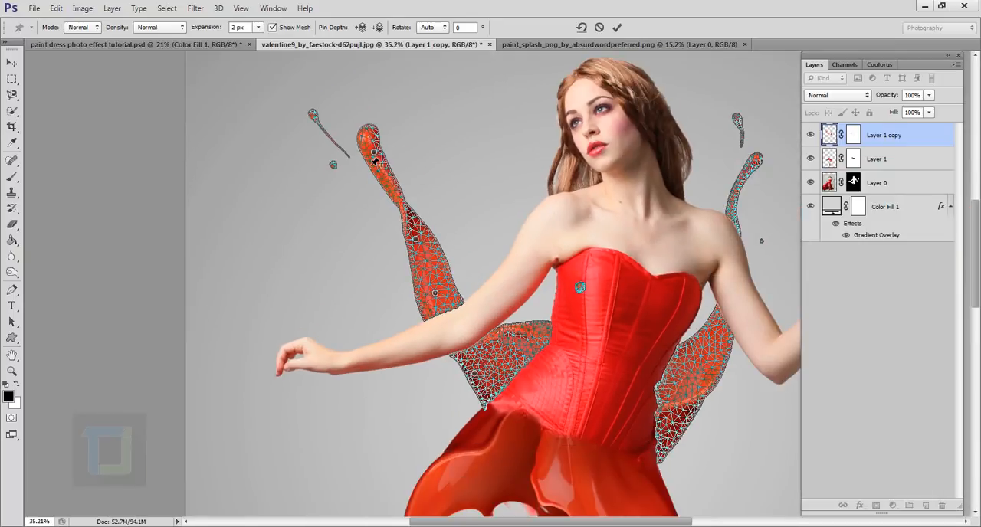
left_click_drag(374, 156, 438, 143)
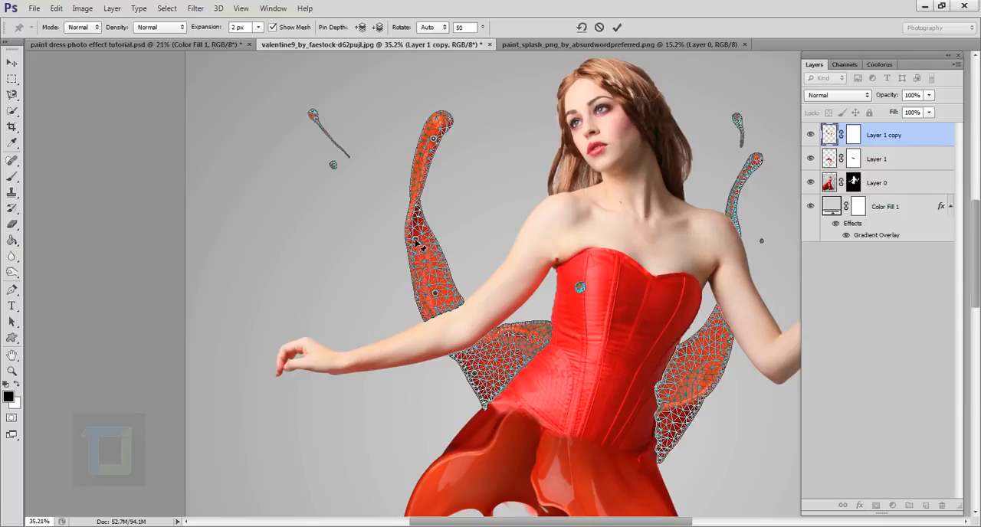
mouse_move(416, 240)
left_mouse_down()
mouse_move(427, 243)
mouse_move(414, 238)
left_mouse_up()
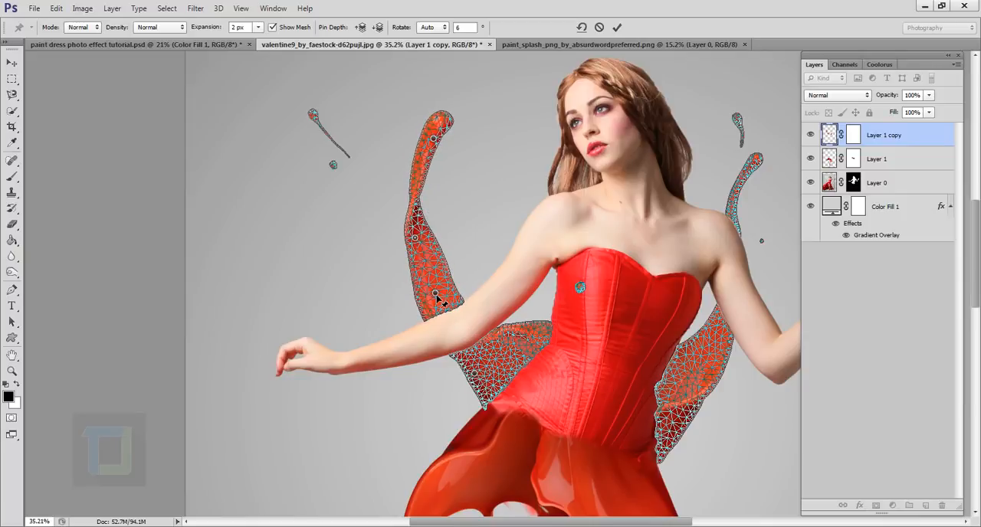
left_click_drag(436, 294, 443, 289)
left_click_drag(434, 140, 448, 138)
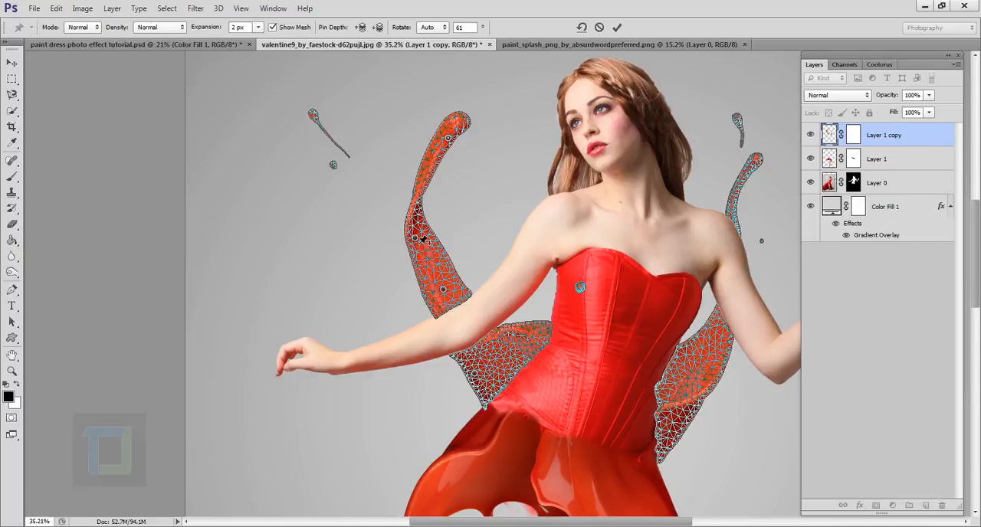
left_click_drag(418, 241, 426, 239)
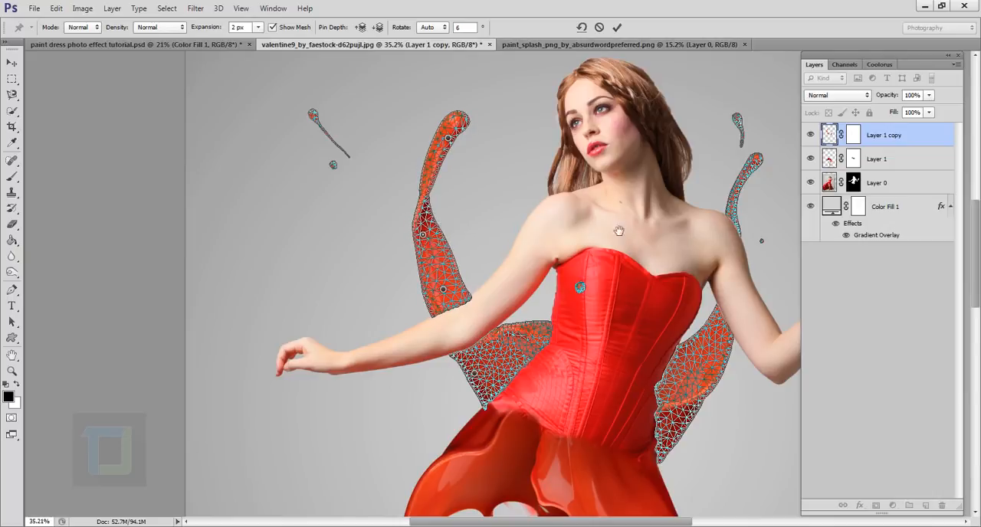
Pin the right splash at the strand's tip and at the section beside the waist, and nudge both pins slightly.
left_click_drag(619, 230, 501, 201)
left_click(623, 130)
left_click(574, 312)
mouse_move(624, 131)
left_mouse_down()
mouse_move(639, 141)
mouse_move(625, 136)
left_mouse_up()
mouse_move(575, 314)
left_mouse_down()
mouse_move(579, 322)
mouse_move(574, 314)
left_mouse_up()
Refine the left strand's curve by nudging its middle and tip pins slightly up and inward.
scroll(585, 119, "down", 7)
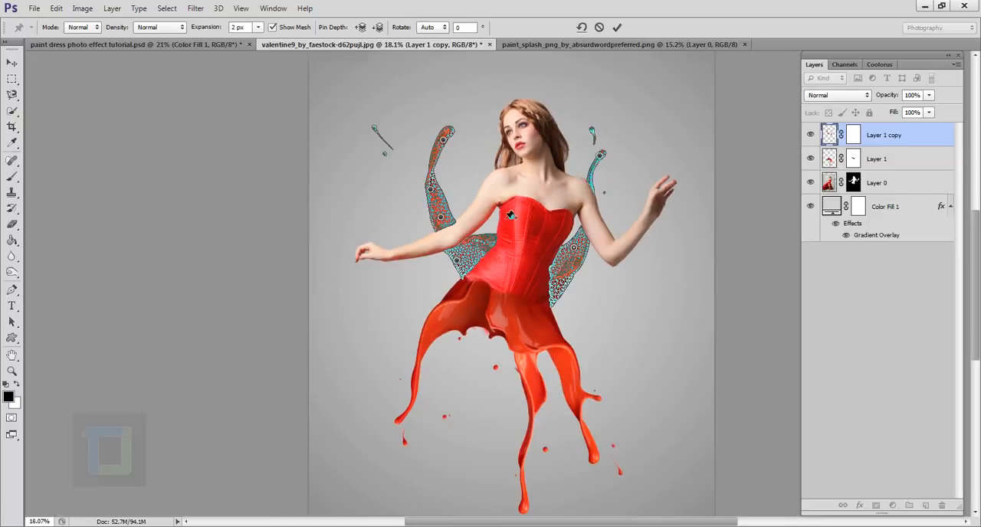
scroll(580, 153, "up", 2)
left_click_drag(403, 214, 406, 209)
left_click_drag(419, 154, 424, 152)
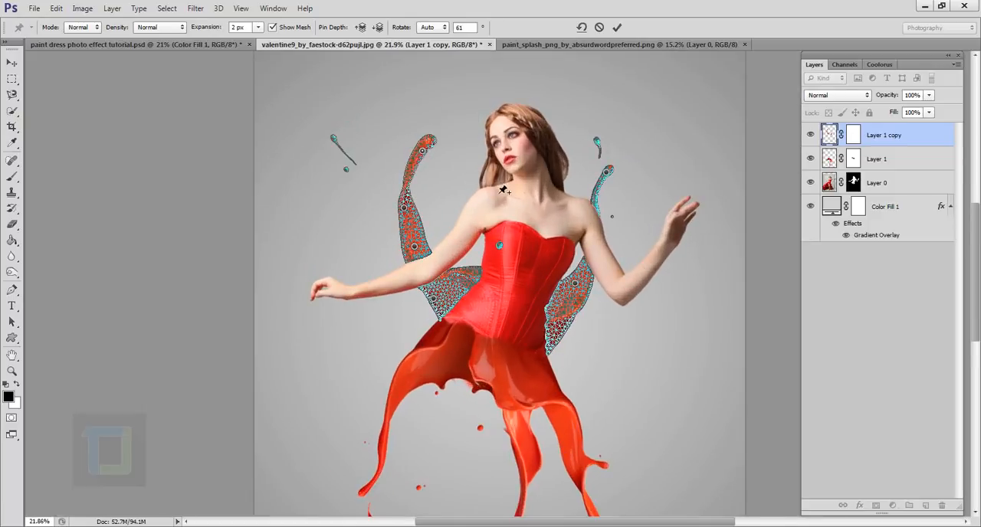
Apply the Puppet Warp to Layer 1 copy's splash image.
scroll(503, 189, "down", 3)
left_click(616, 27)
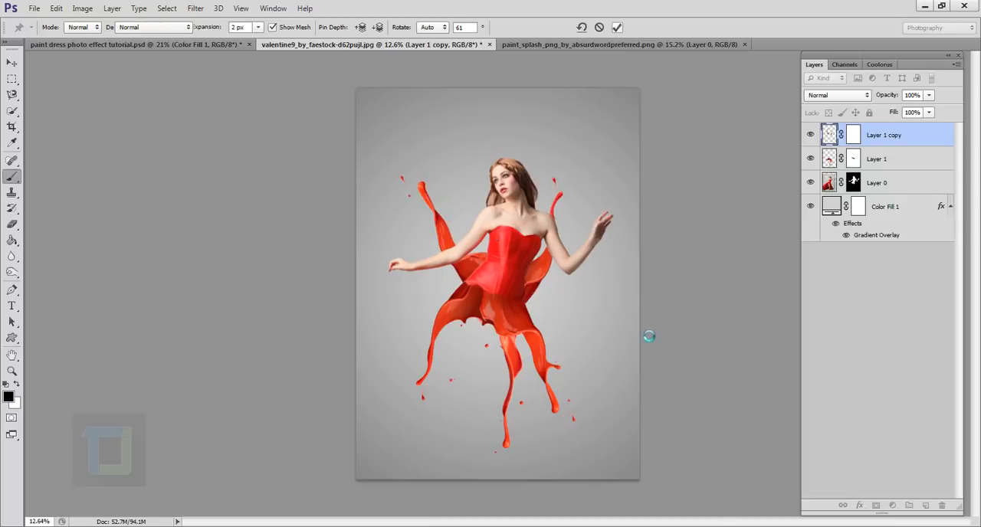
Examine the reshaped splashes around the arms and the area where the paint skirt meets the corset.
scroll(552, 272, "up", 2)
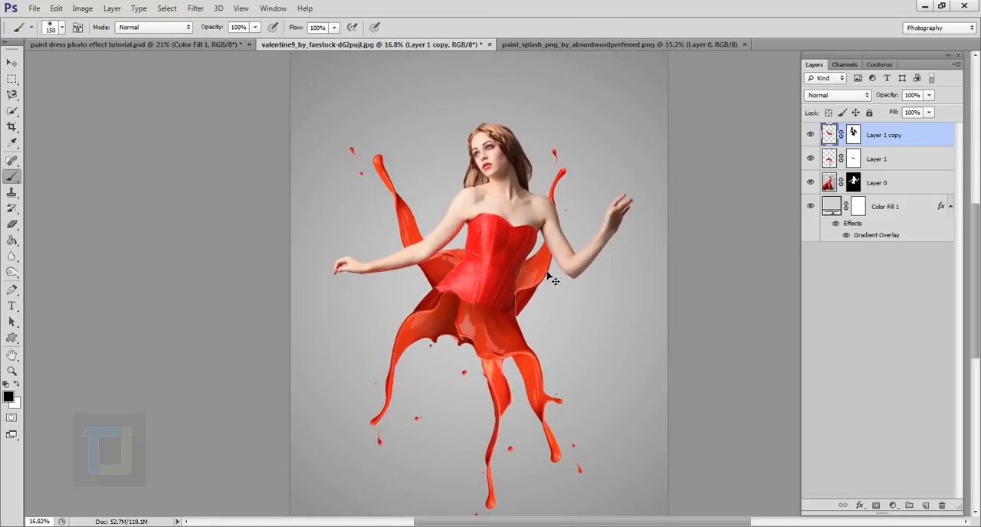
scroll(590, 259, "down", 2)
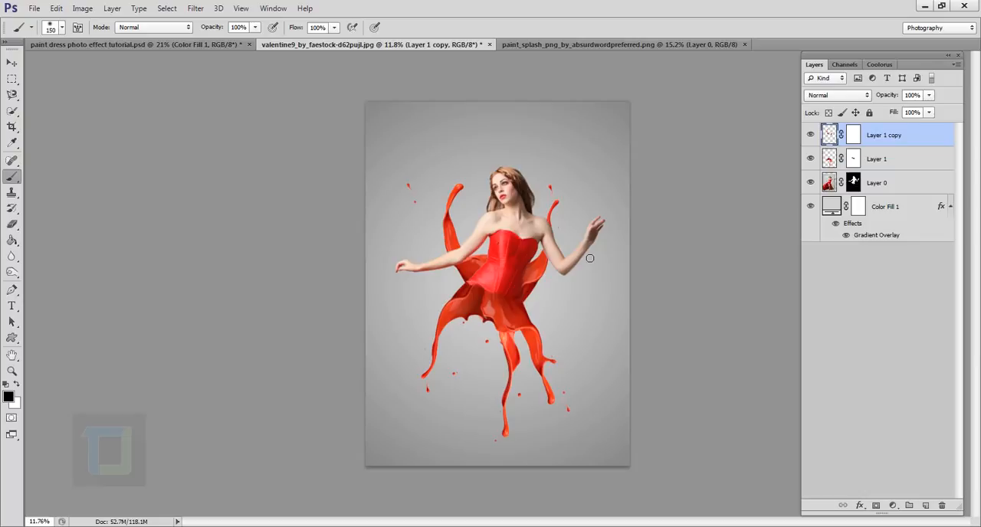
scroll(589, 258, "up", 1)
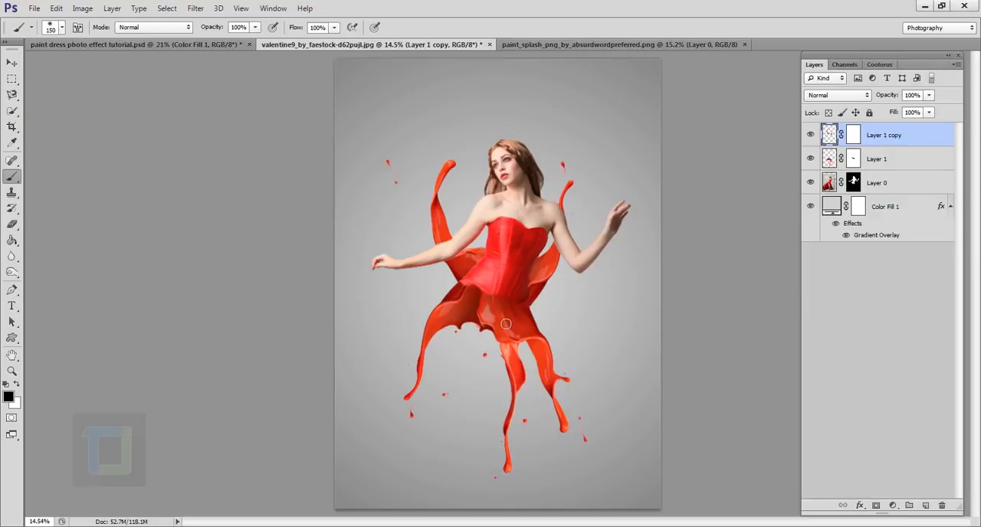
scroll(505, 324, "down", 1)
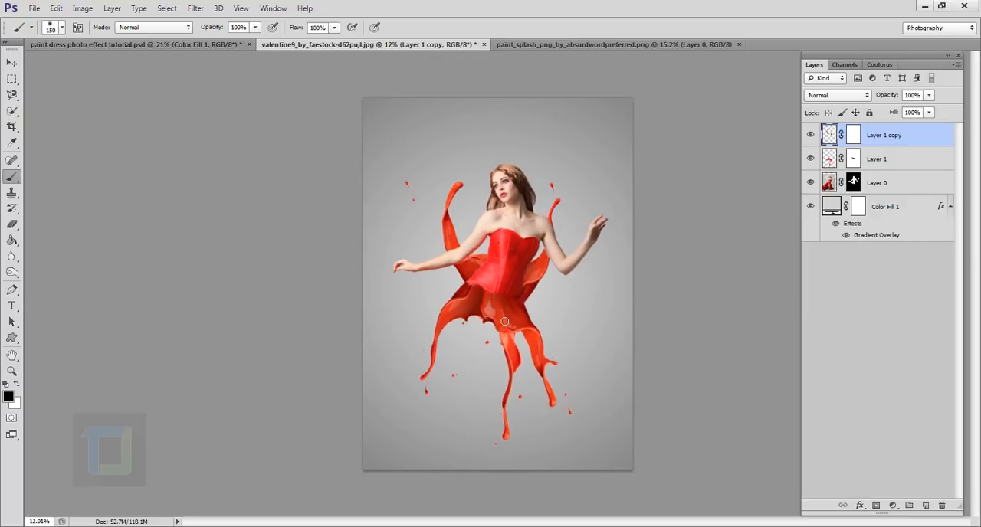
scroll(507, 314, "up", 1)
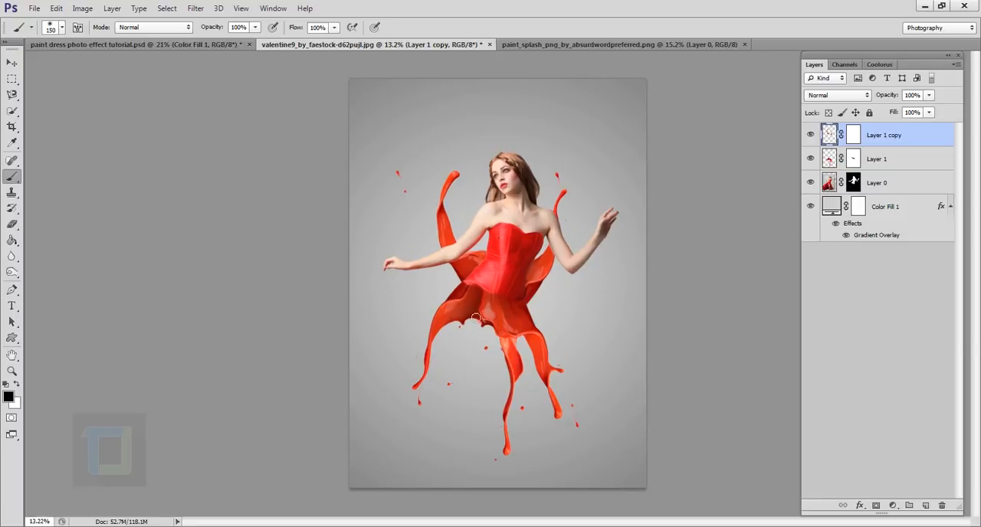
scroll(501, 326, "up", 7)
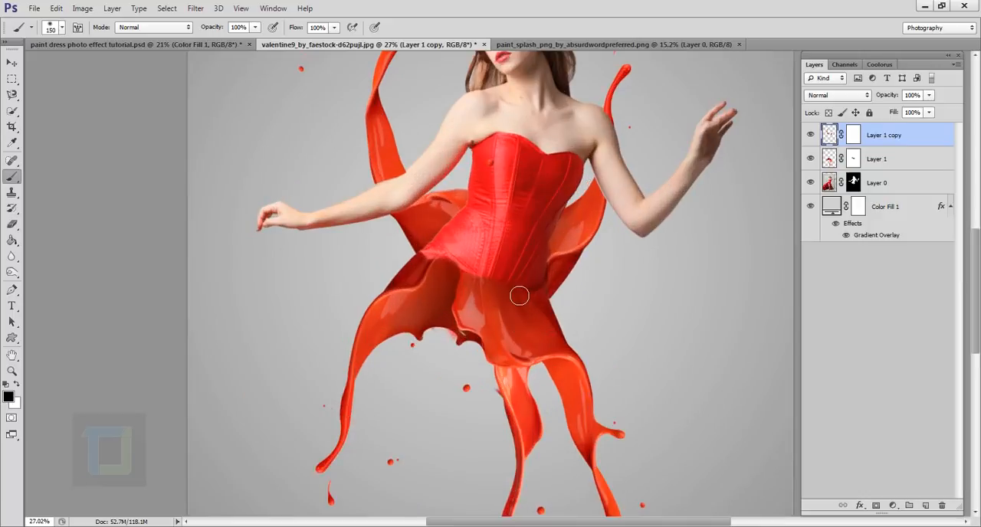
scroll(514, 302, "down", 7)
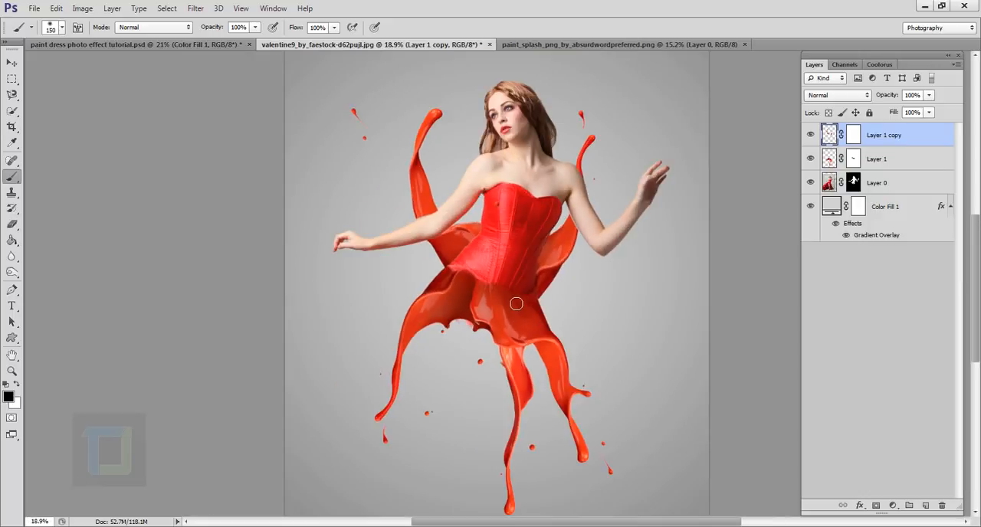
Group Layer 1 copy and Layer 1 together.
key("ctrl")
left_click(906, 161, "ctrl")
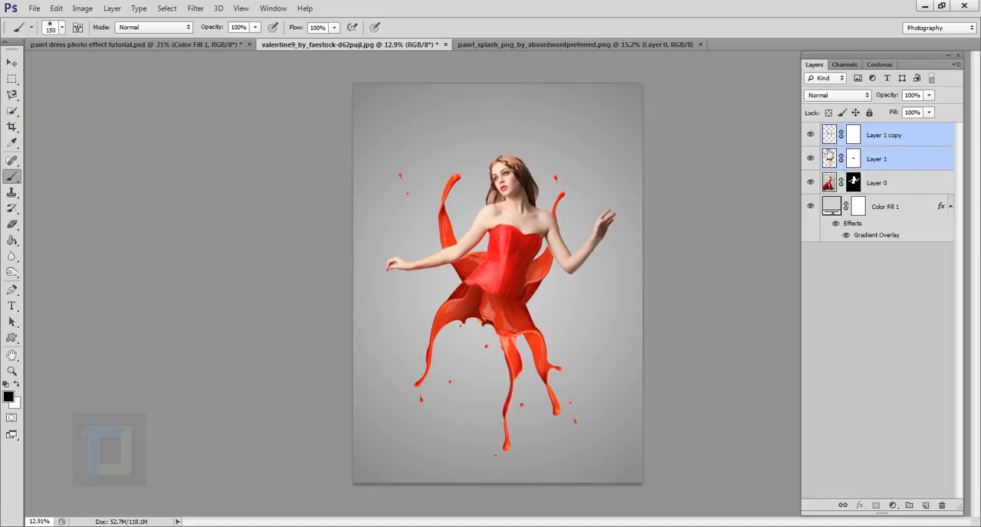
key("ctrl+g")
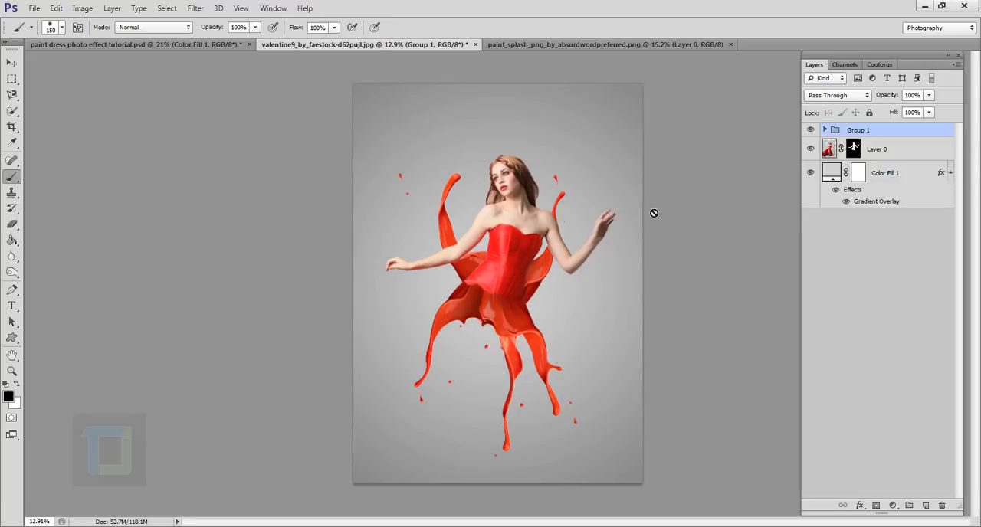
Add a Hue/Saturation adjustment layer above Group 1 with hue -6, saturation 2 and lightness 1.
left_click(893, 505)
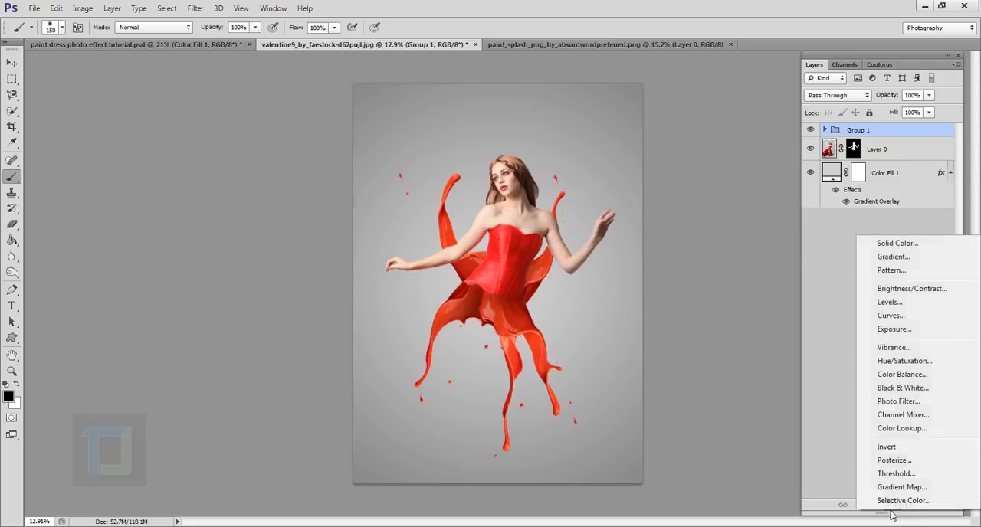
left_click(908, 361)
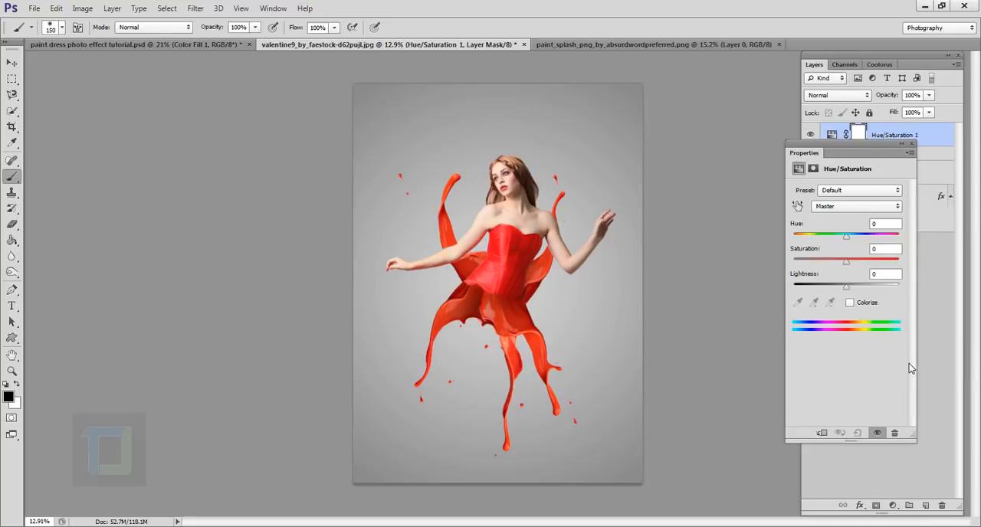
left_click_drag(866, 153, 836, 154)
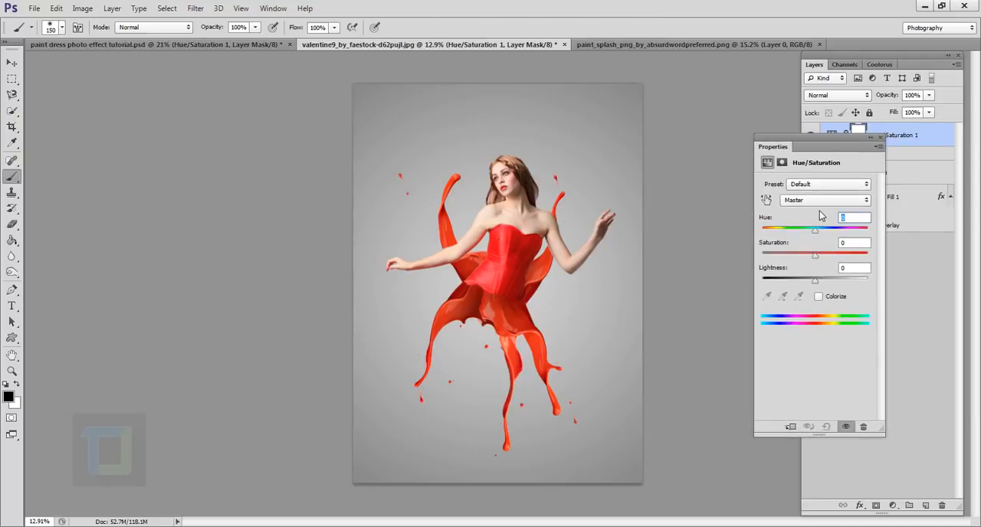
type("5")
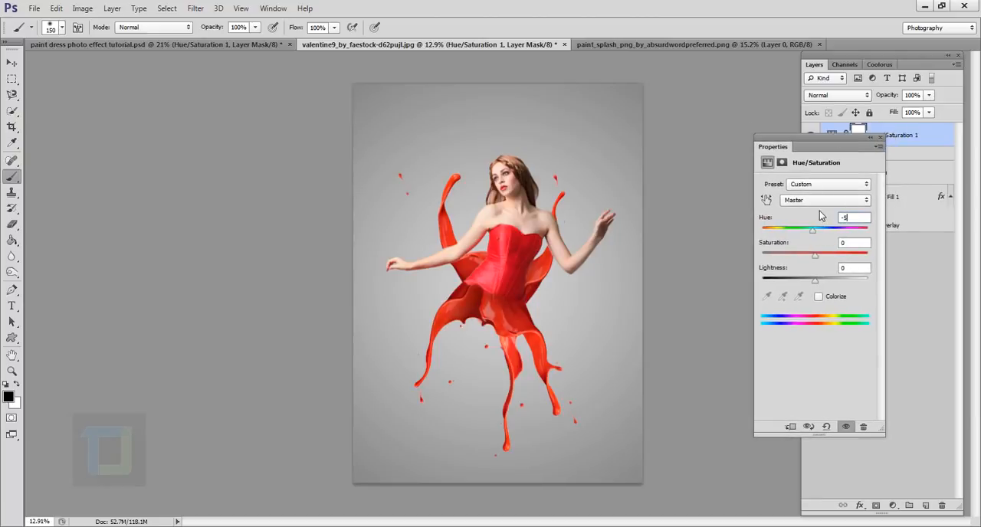
left_click(844, 243)
type("2")
left_click(853, 269)
mouse_move(810, 233)
left_mouse_down()
mouse_move(793, 234)
mouse_move(832, 243)
mouse_move(812, 235)
left_mouse_up()
left_click(842, 219)
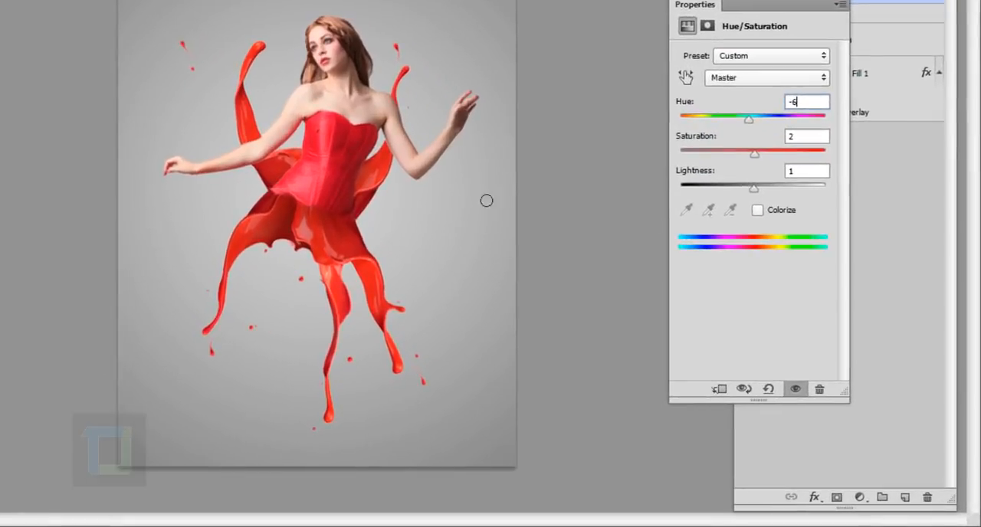
Clip the Hue/Saturation adjustment to Group 1 and set its hue to -8.
left_click(720, 391)
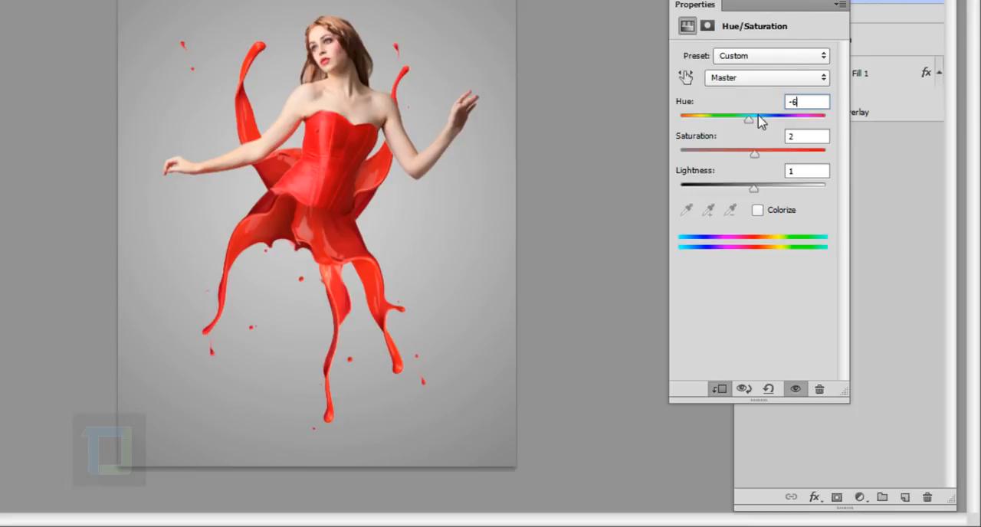
left_click_drag(748, 118, 747, 137)
left_click_drag(773, 184, 769, 184)
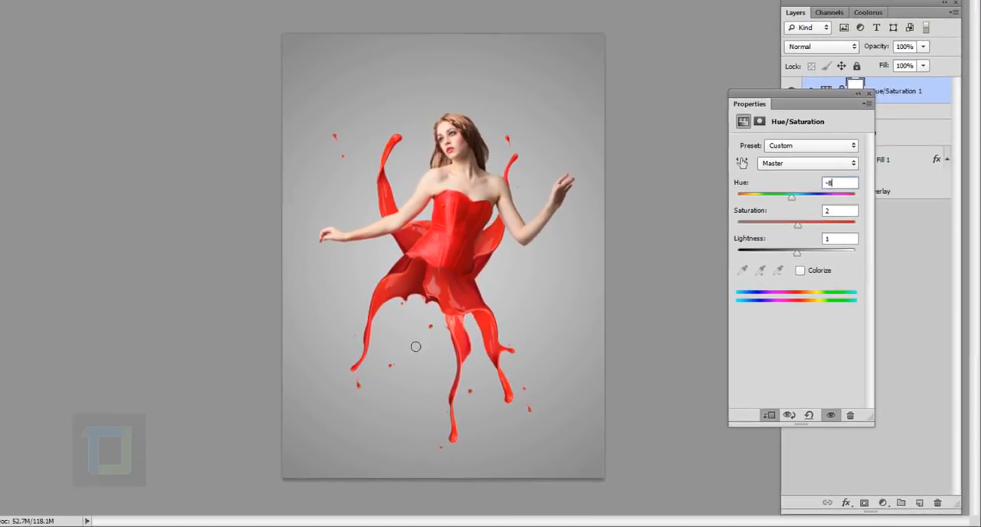
Try a hue of -37 on the paint splashes, undo it and collapse the adjustment's settings.
left_click_drag(835, 103, 740, 106)
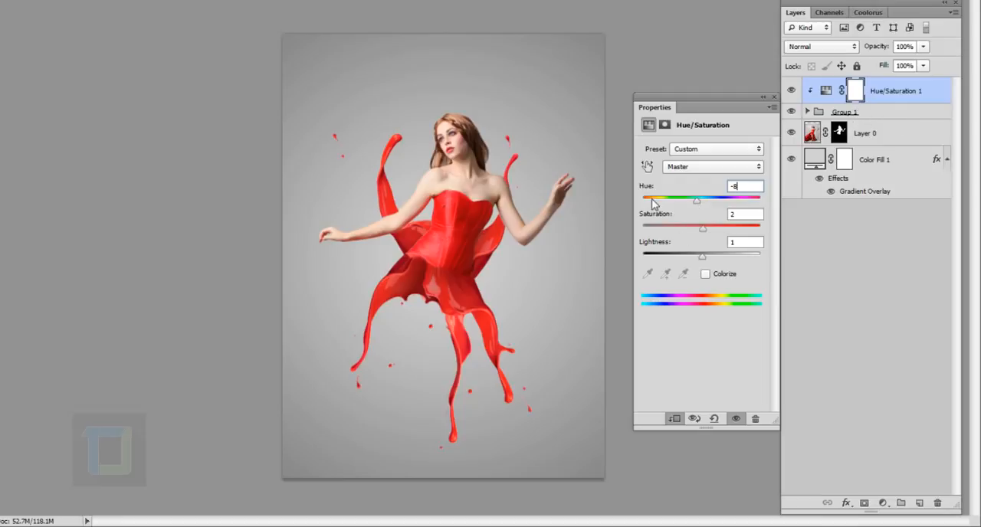
left_click(680, 203)
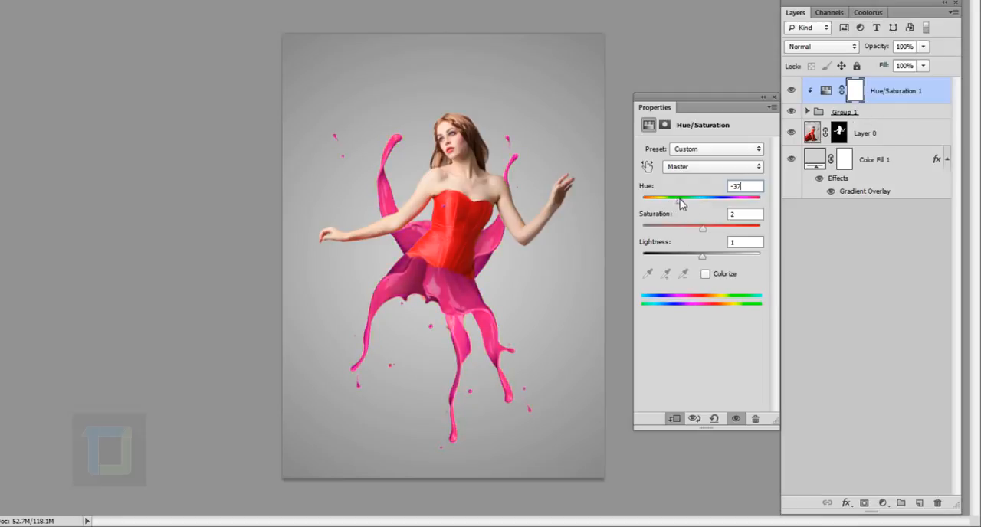
key("ctrl+z")
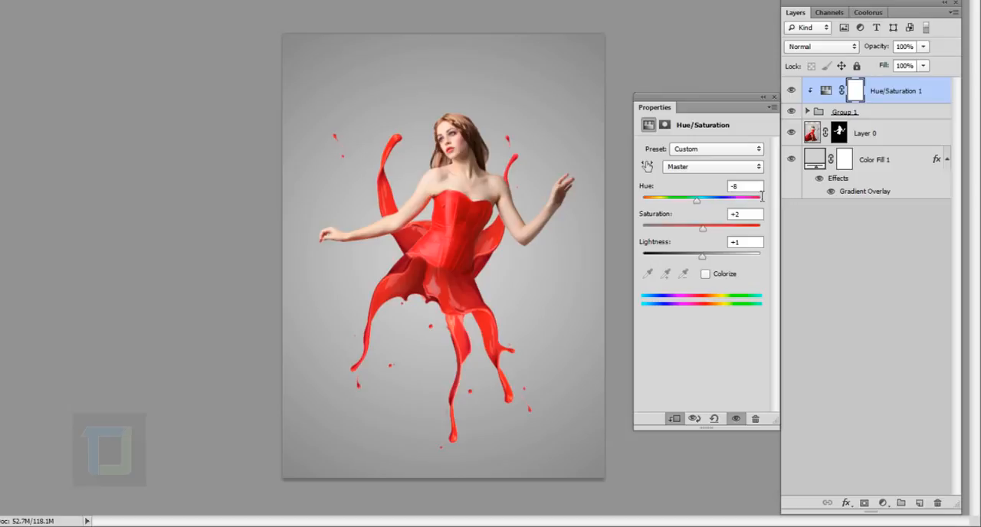
left_click(758, 189)
type("-")
left_click(762, 99)
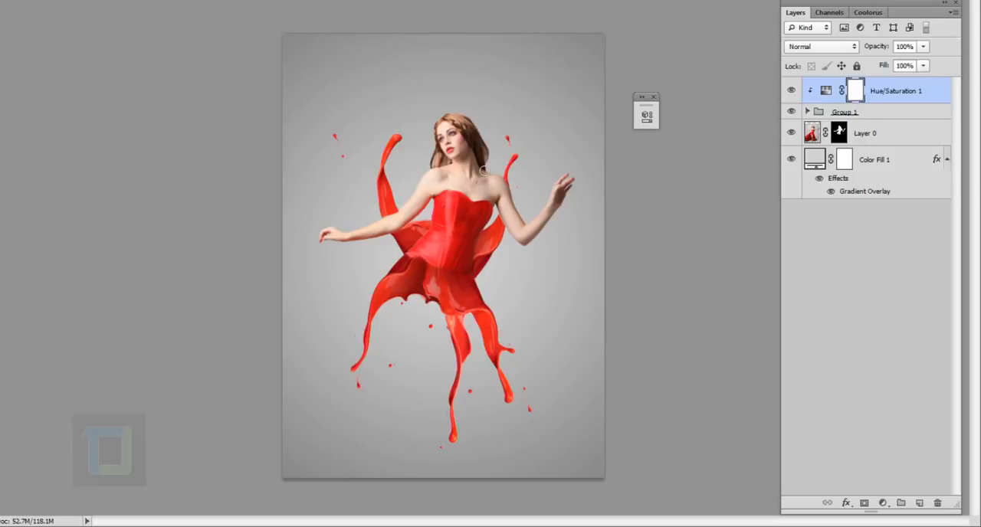
Add a Brightness/Contrast adjustment layer clipped to Group 1 and set its brightness to 50.
left_click(881, 502)
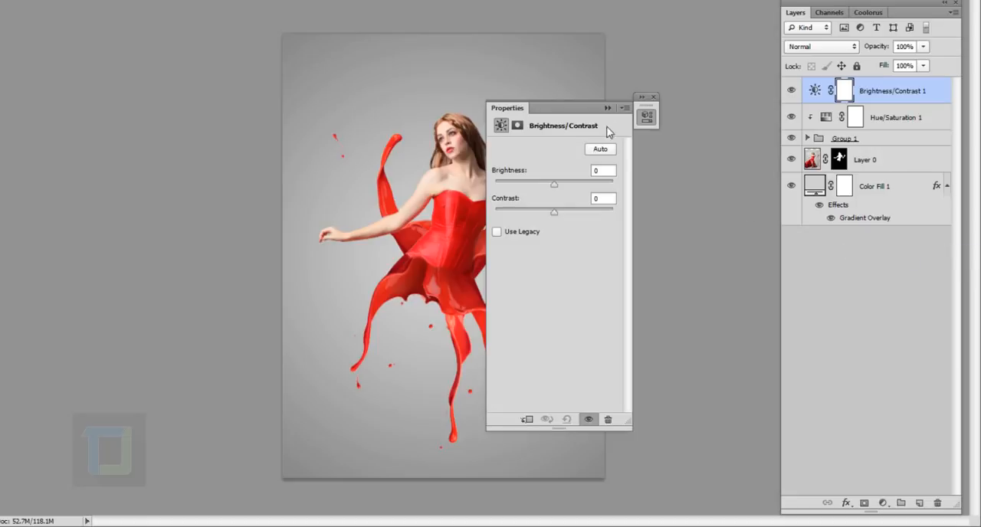
left_click_drag(572, 105, 694, 98)
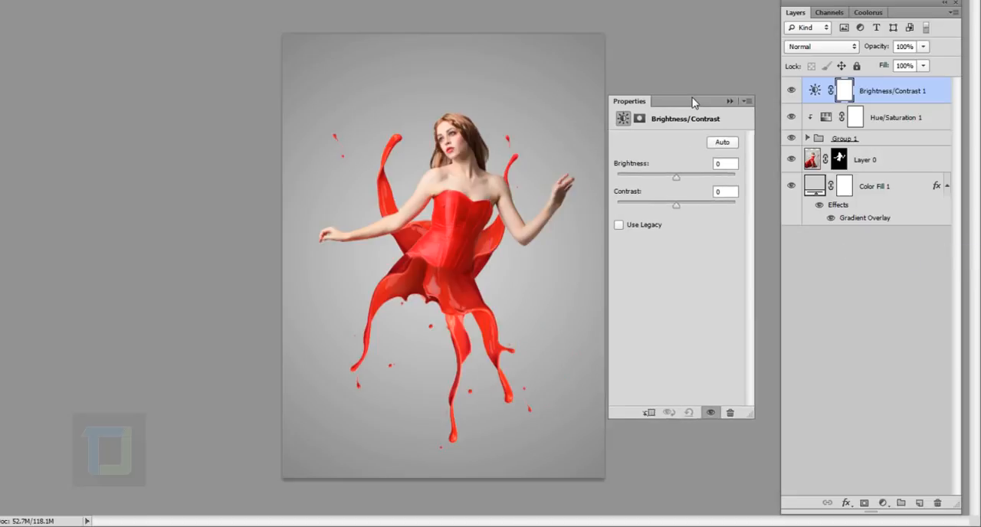
left_click(650, 412)
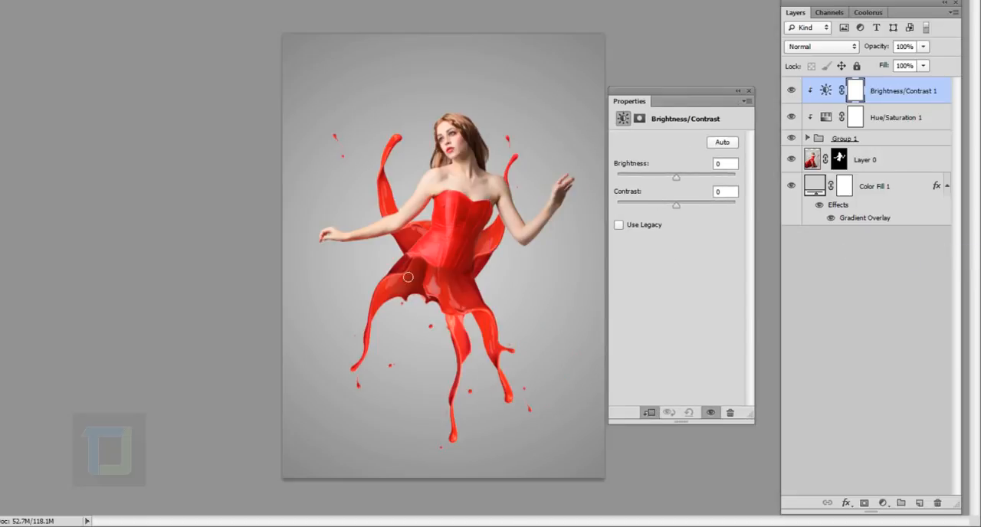
left_click(731, 166)
type("50")
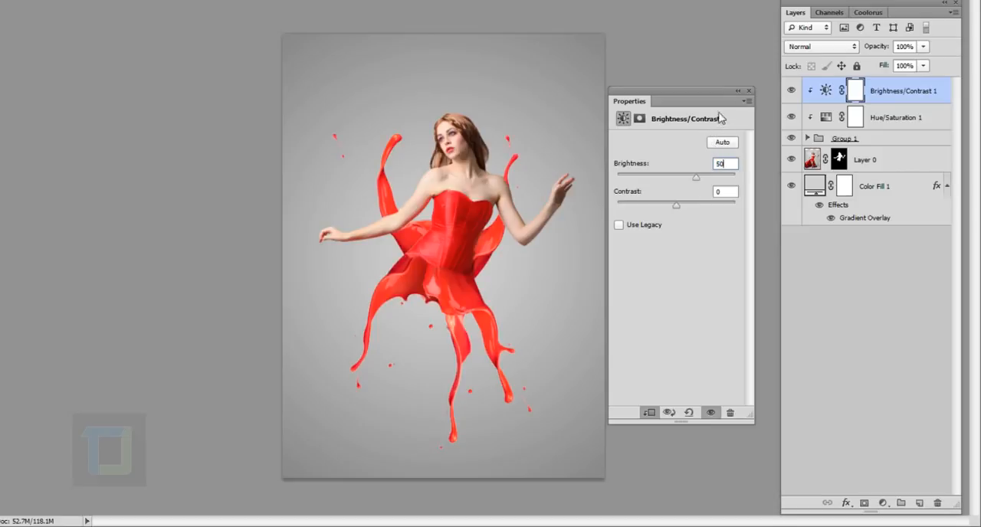
Compare the paint splashes with and without the Brightness/Contrast adjustment.
left_click(738, 91)
left_click(791, 90)
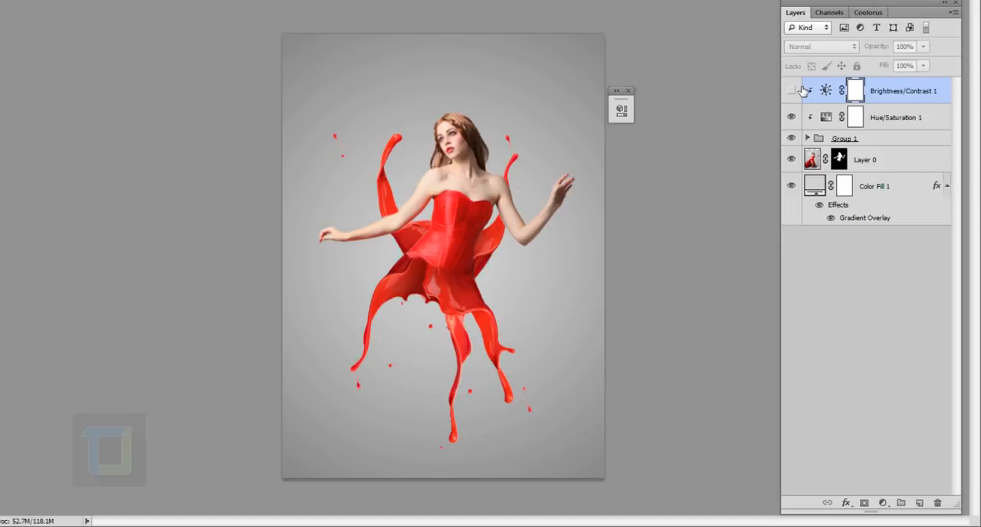
left_click(791, 90)
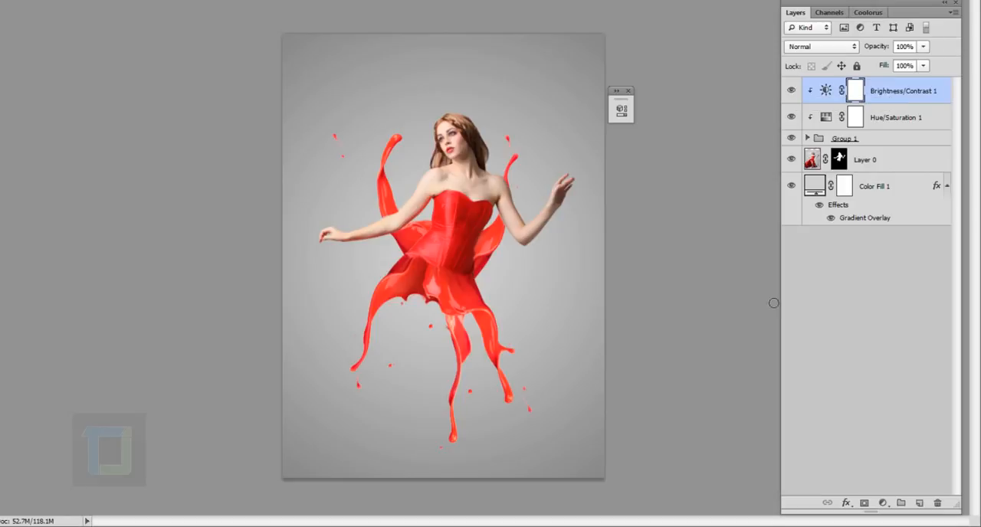
Add a Color Balance adjustment layer clipped to Group 1 and shift its midtones slightly toward red, magenta and blue.
left_click(881, 503)
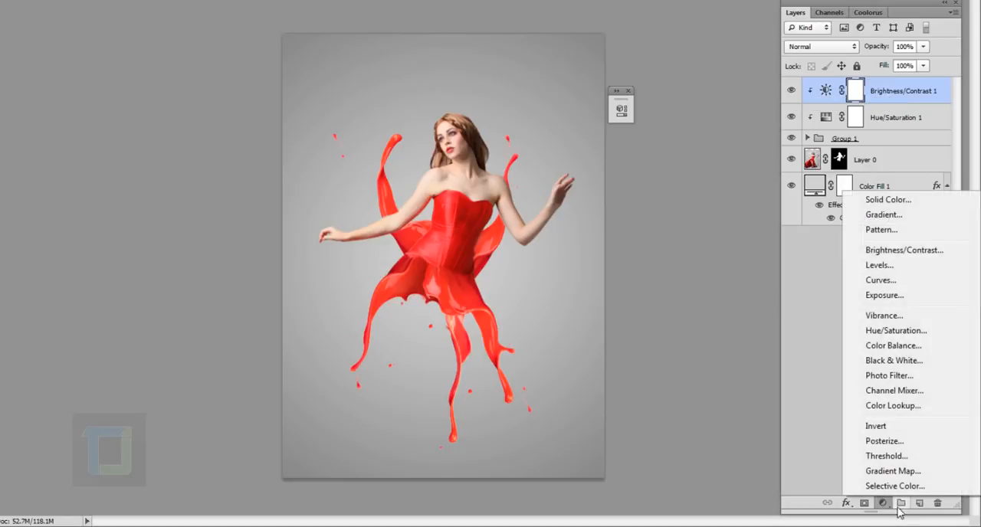
left_click(892, 345)
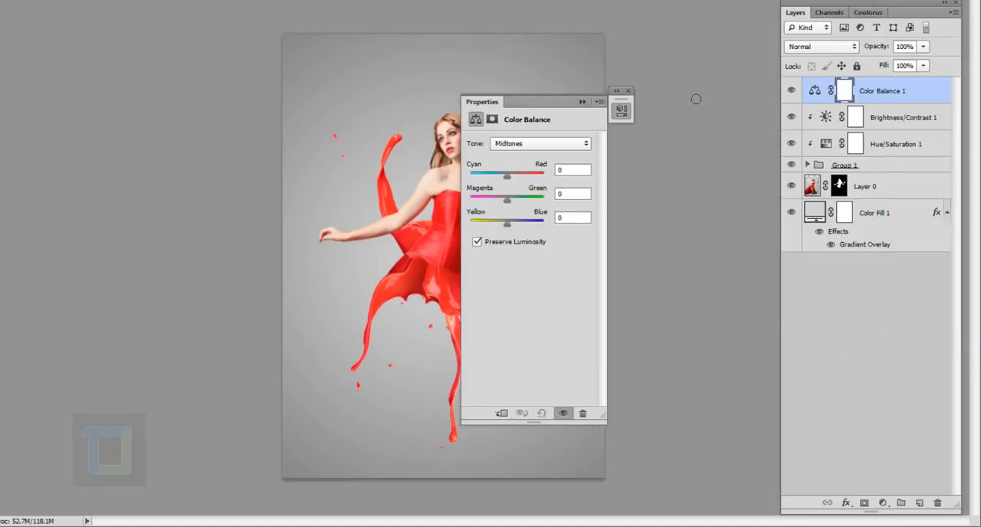
left_click_drag(551, 103, 699, 102)
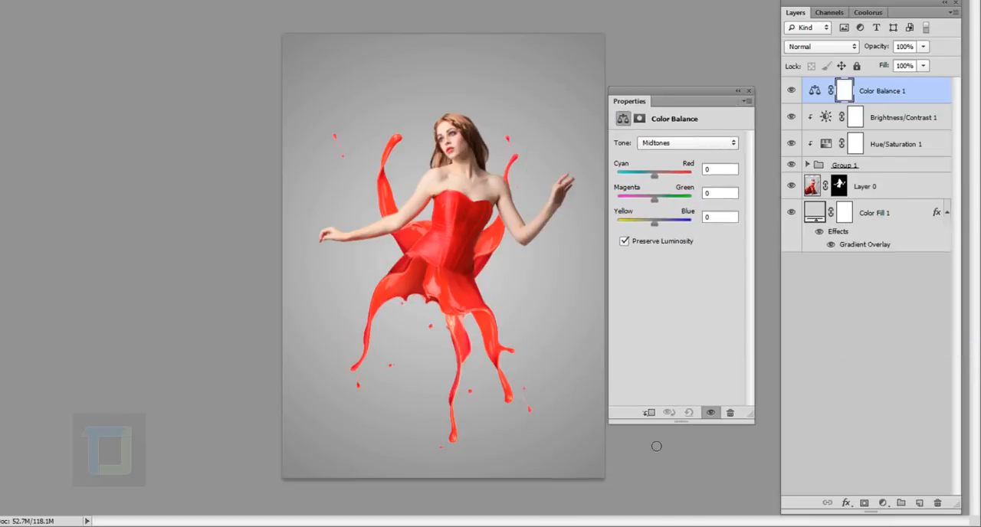
left_click(649, 413)
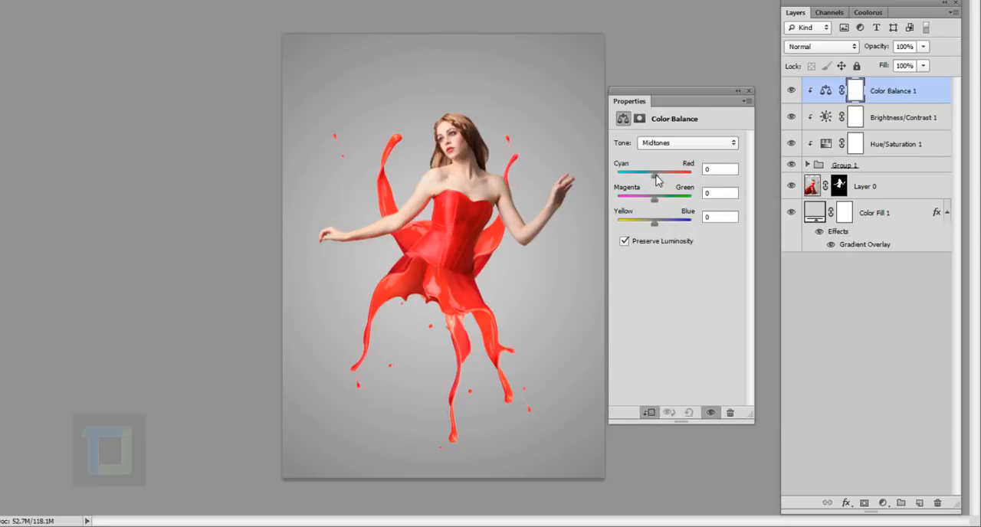
left_click_drag(656, 174, 661, 175)
left_click_drag(652, 200, 650, 199)
left_click_drag(655, 223, 658, 221)
Adjust the Color Balance shadows slightly and set the highlights to -13 cyan-red, -15 magenta-green and -4 yellow-blue.
left_click(695, 150)
left_click(682, 159)
left_click_drag(653, 175, 652, 179)
left_click(701, 144)
left_click(694, 179)
left_click_drag(653, 177, 653, 226)
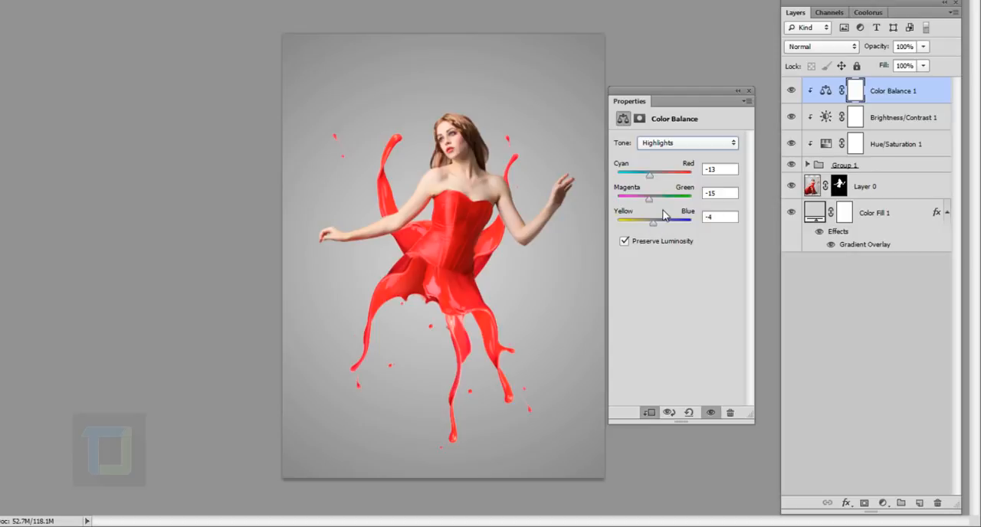
Compare the paint splashes with and without the Color Balance adjustment.
left_click(738, 91)
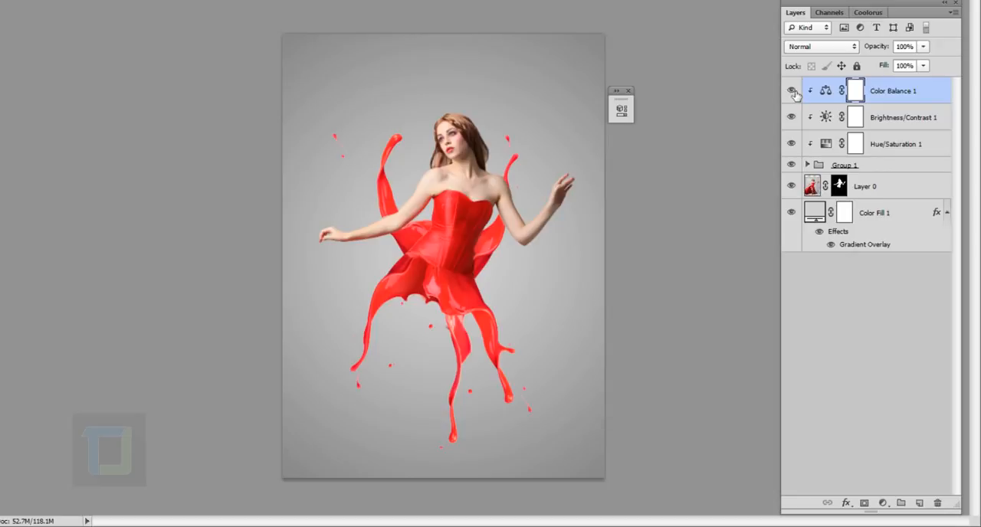
left_click(791, 91)
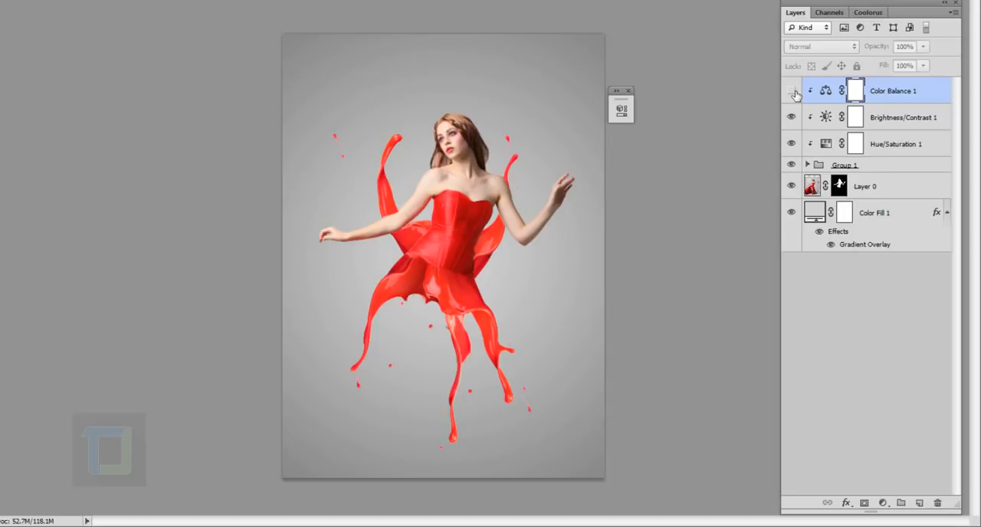
left_click(792, 91)
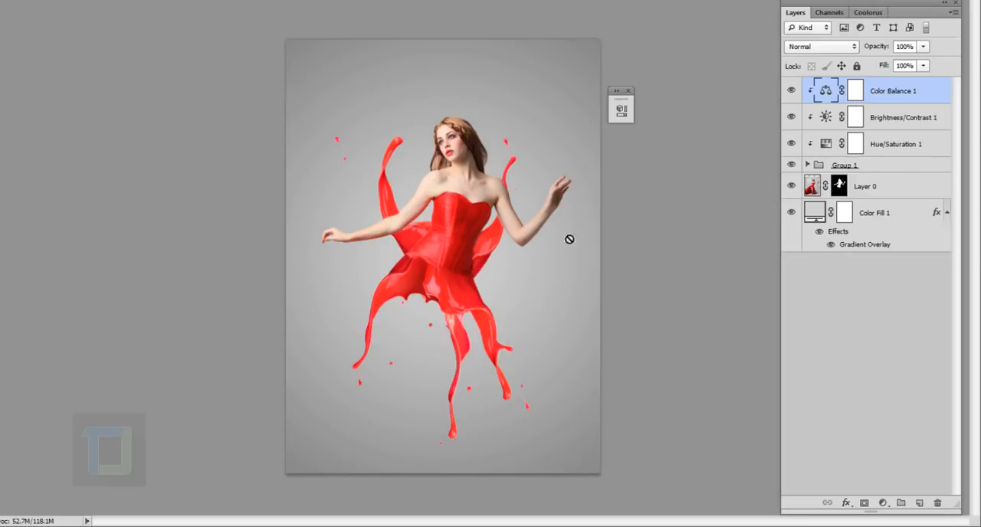
Add a Hue/Saturation adjustment layer clipped to the paint-splash group and set its lightness to -12.
left_click(882, 503)
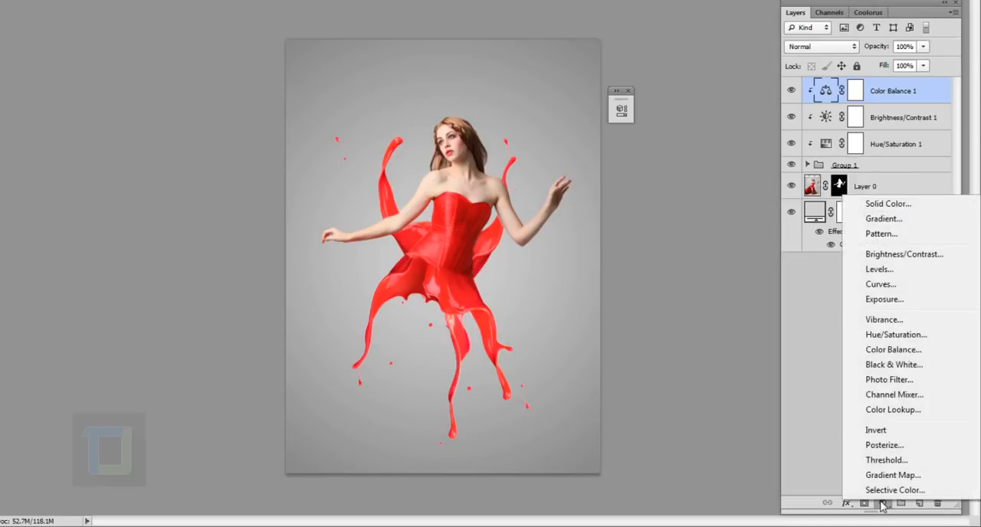
left_click(891, 335)
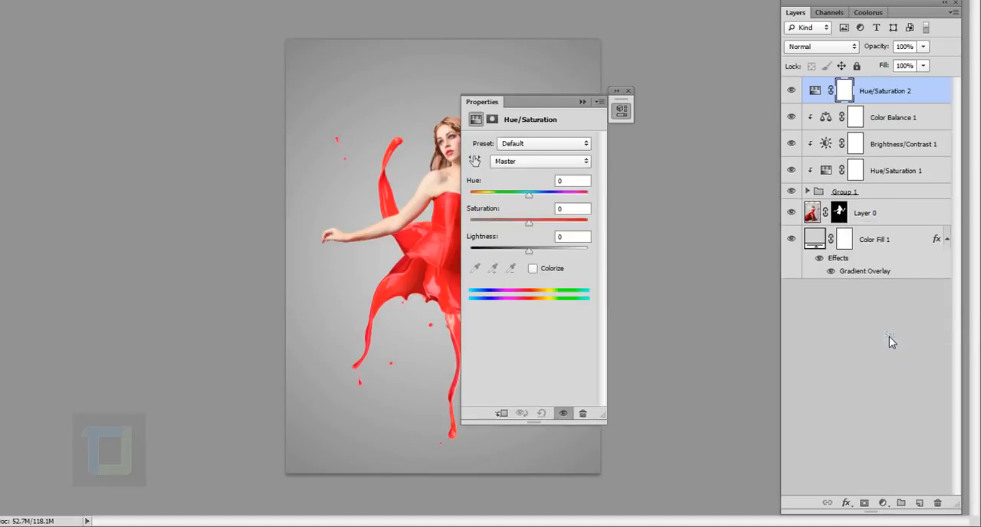
left_click_drag(542, 102, 716, 98)
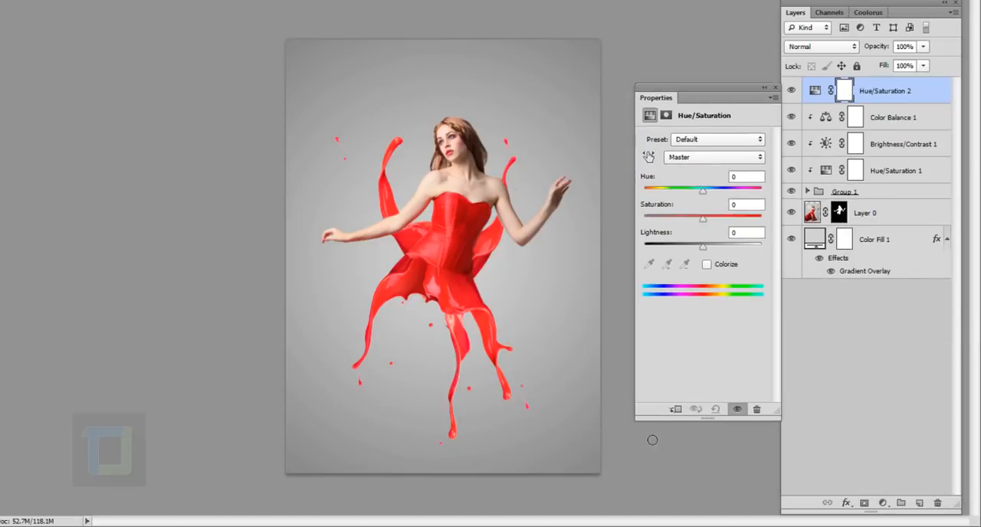
left_click(678, 410)
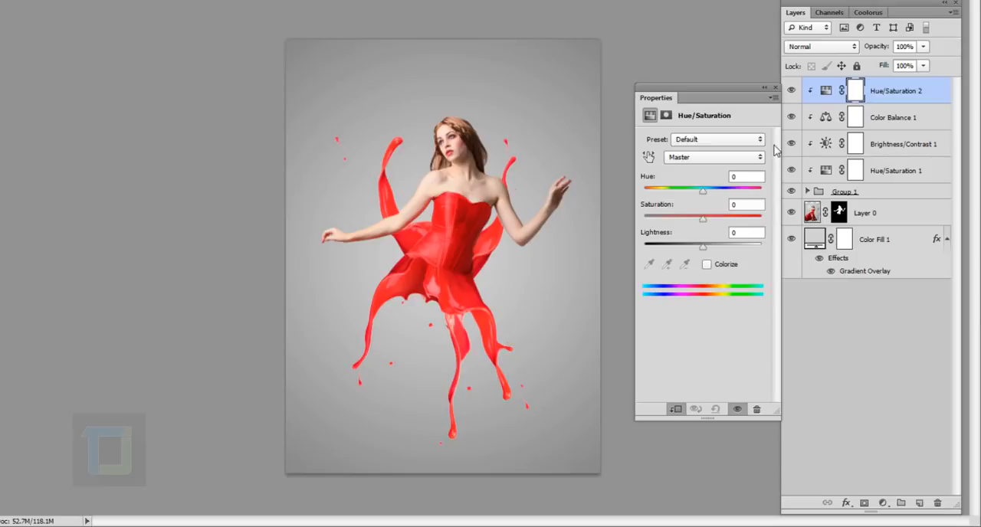
mouse_move(699, 249)
left_mouse_down()
mouse_move(688, 251)
mouse_move(695, 251)
left_mouse_up()
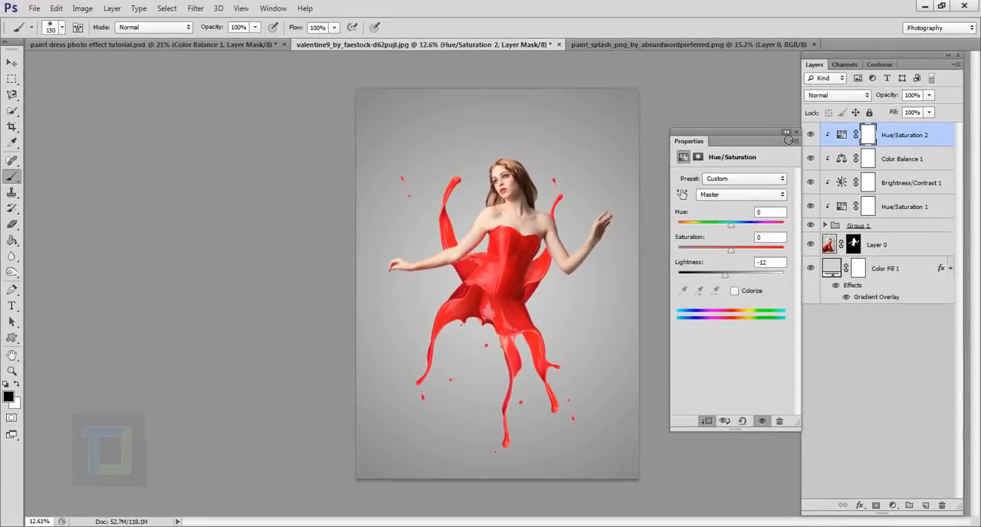
left_click(786, 134)
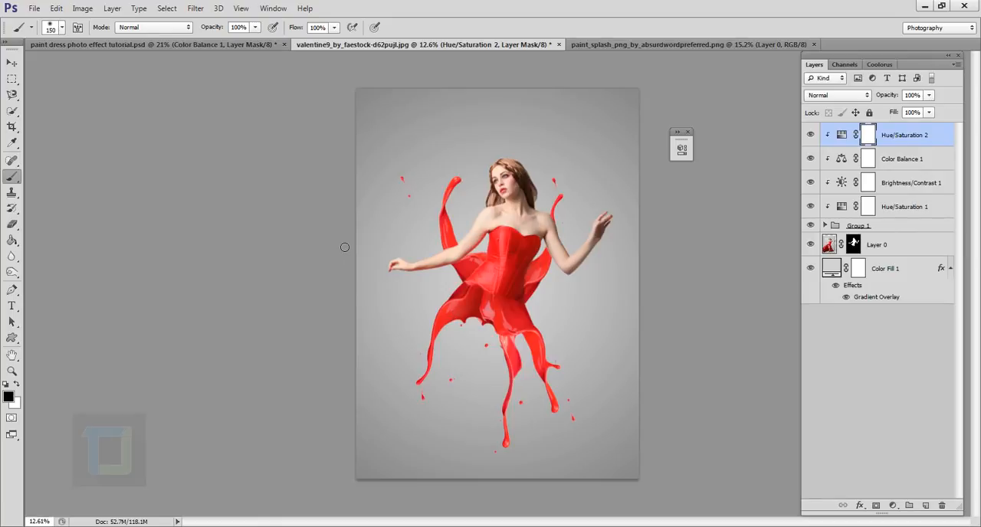
Mask out the new Hue/Saturation adjustment over the left and middle of the splash skirt with a black 1000 px brush.
key("bracketright")
key("bracketright")
key("bracketright")
key("bracketright")
key("bracketright")
key("bracketright")
key("bracketright")
key("bracketright")
key("bracketright")
key("bracketright")
key("bracketright")
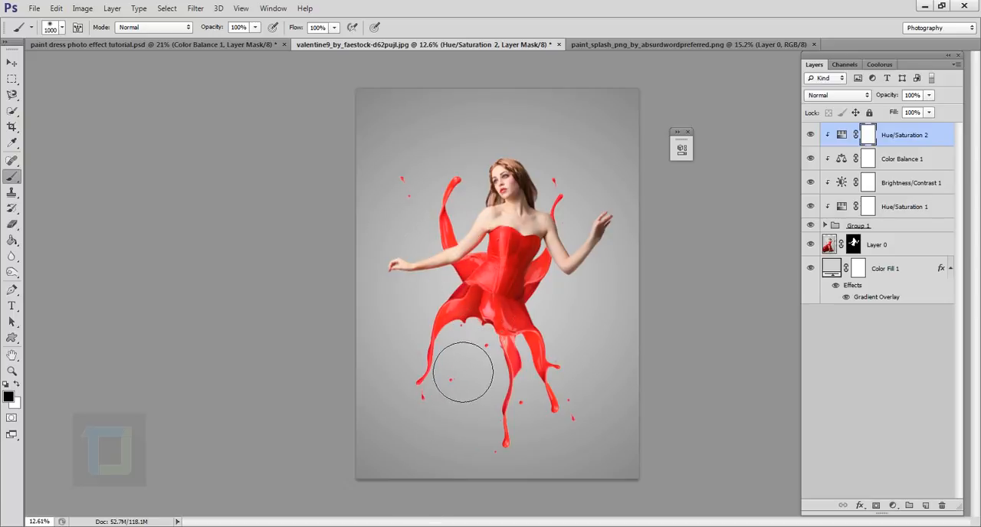
mouse_move(463, 373)
left_mouse_down()
mouse_move(483, 302)
mouse_move(503, 314)
mouse_move(498, 329)
left_mouse_up()
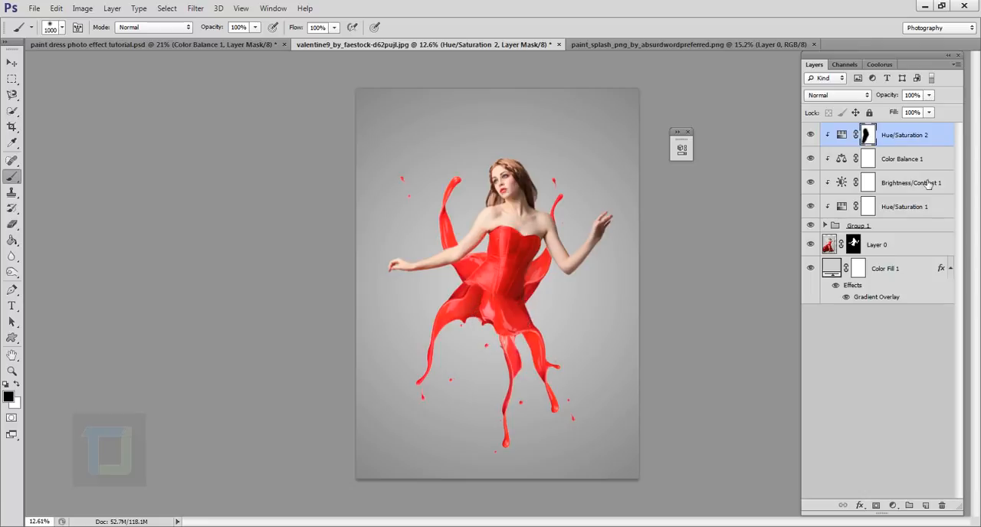
left_click(827, 136, "alt")
key("ctrl+plus")
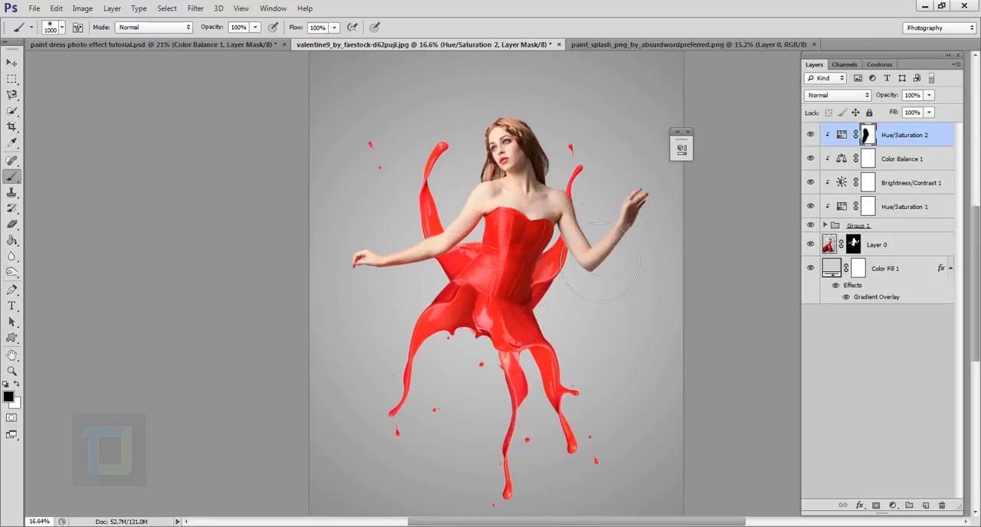
key("ctrl+minus")
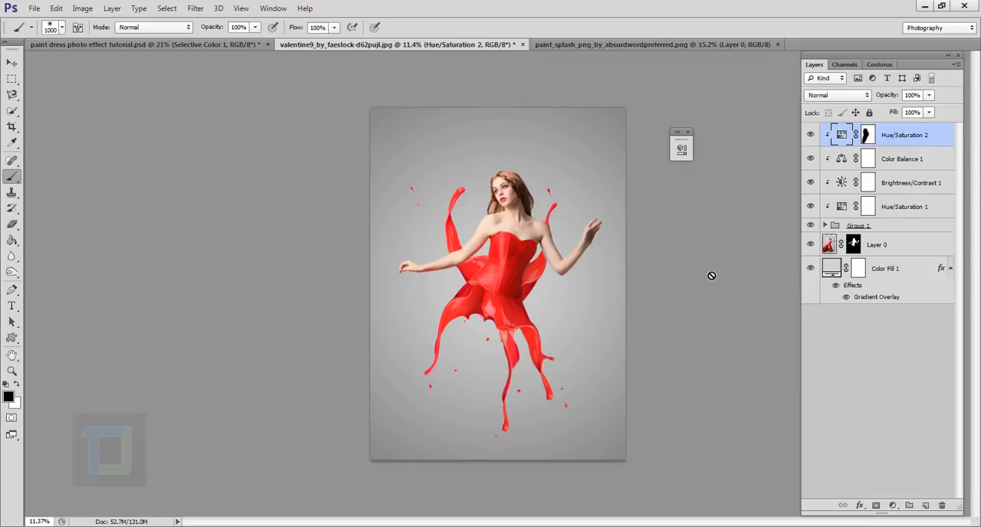
Add an unclipped Selective Color adjustment layer above all layers and set the Reds' cyan to +44%.
left_click(893, 505)
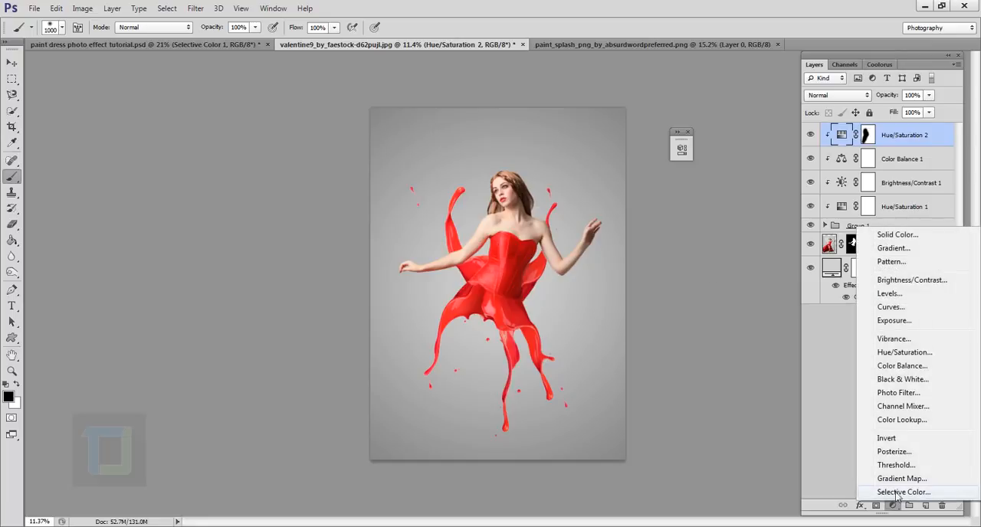
left_click(898, 493)
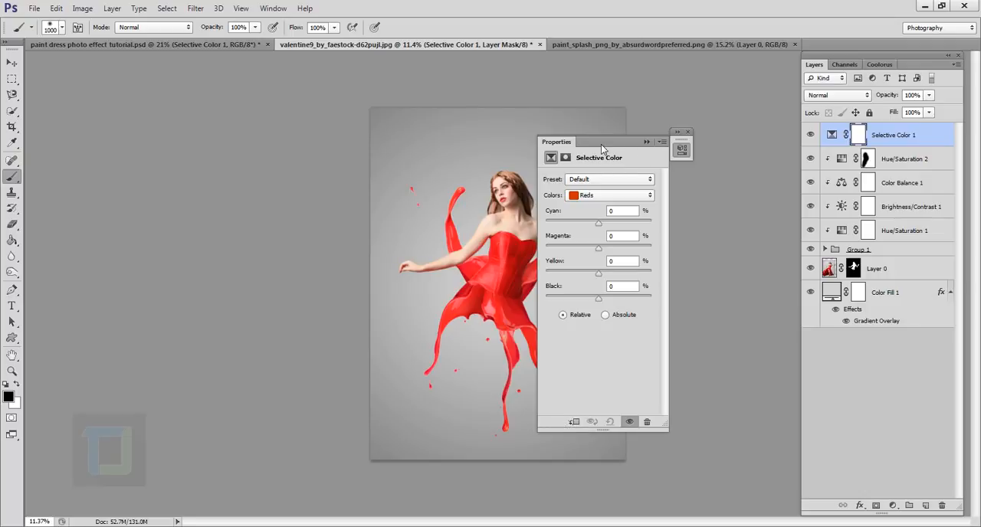
mouse_move(602, 146)
left_mouse_down()
mouse_move(695, 143)
mouse_move(697, 151)
left_mouse_up()
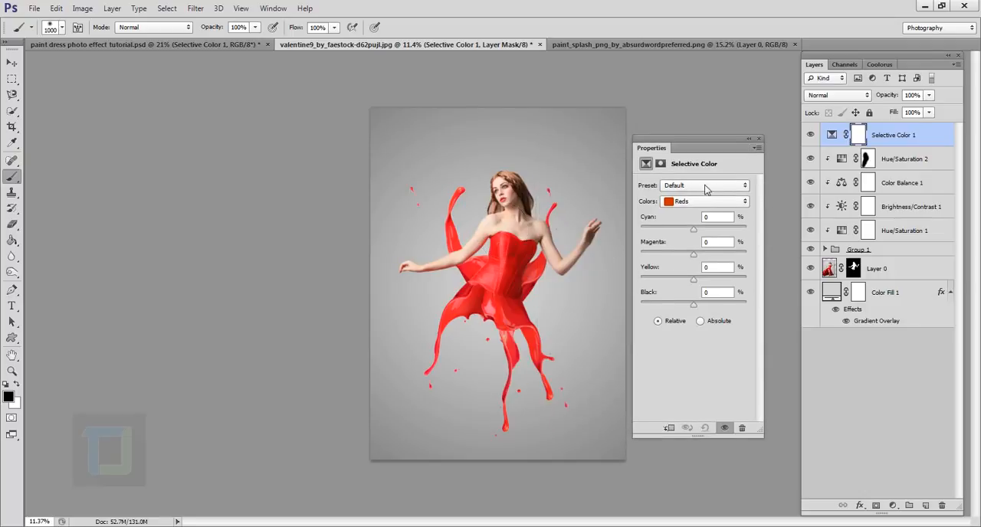
left_click_drag(694, 232, 717, 234)
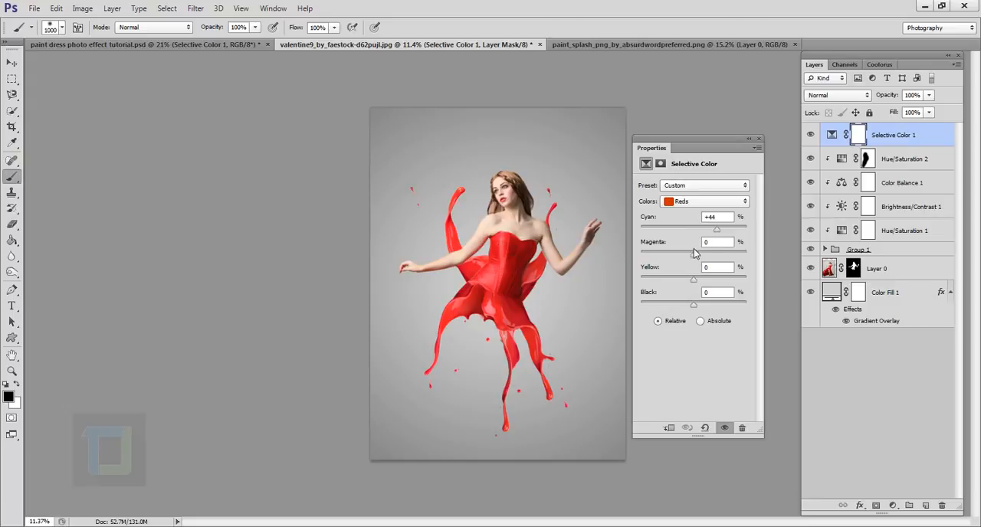
Set the Selective Color Reds to +3% magenta, -19% yellow and -3% black.
left_click_drag(694, 254, 697, 258)
left_click_drag(693, 282, 680, 283)
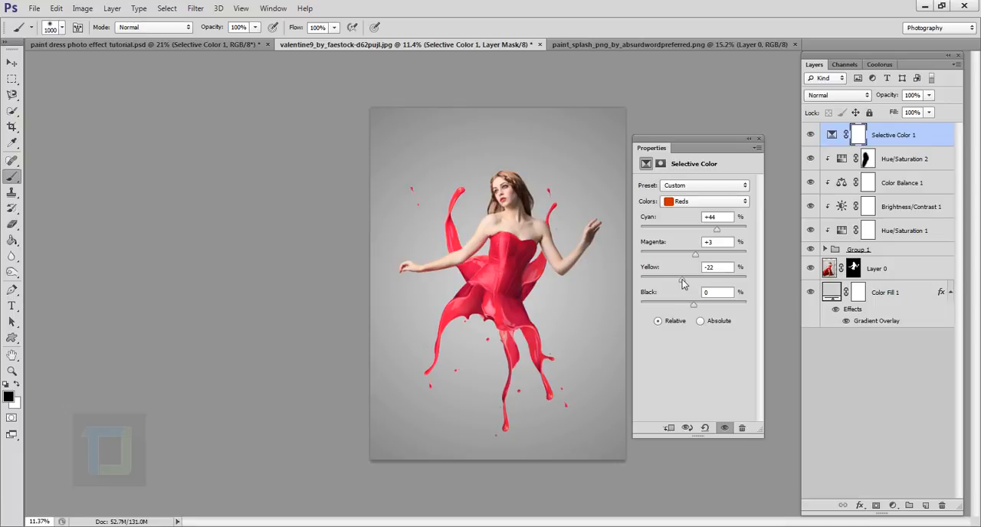
left_click_drag(683, 283, 686, 284)
left_click_drag(694, 303, 690, 307)
left_click(691, 305)
type("-3")
left_click(748, 138)
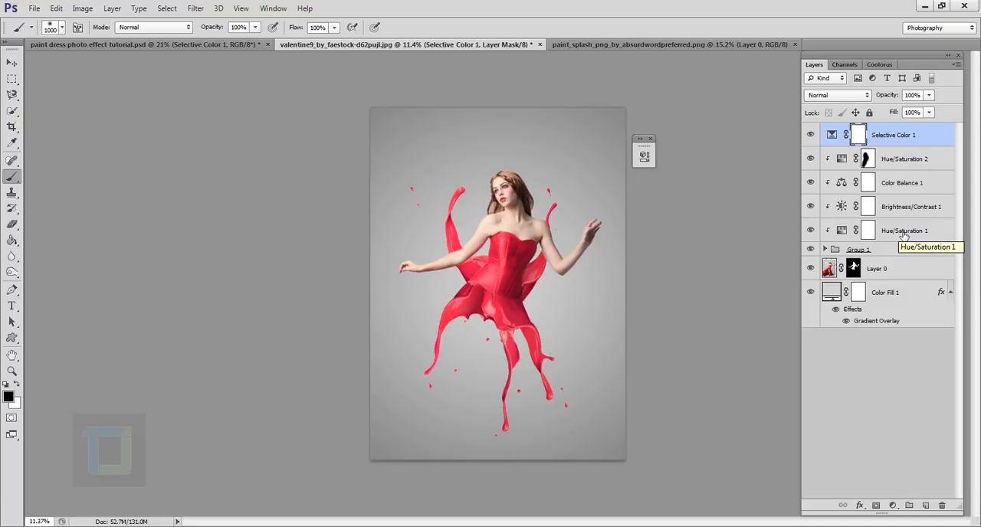
Add an unclipped Brightness/Contrast adjustment layer with brightness 7 and compare the image with and without it.
left_click(892, 506)
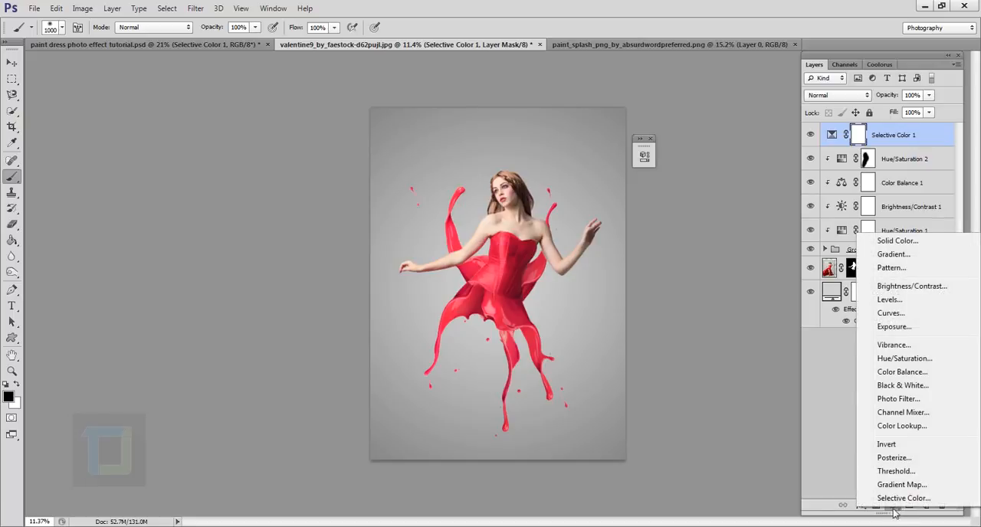
left_click(907, 288)
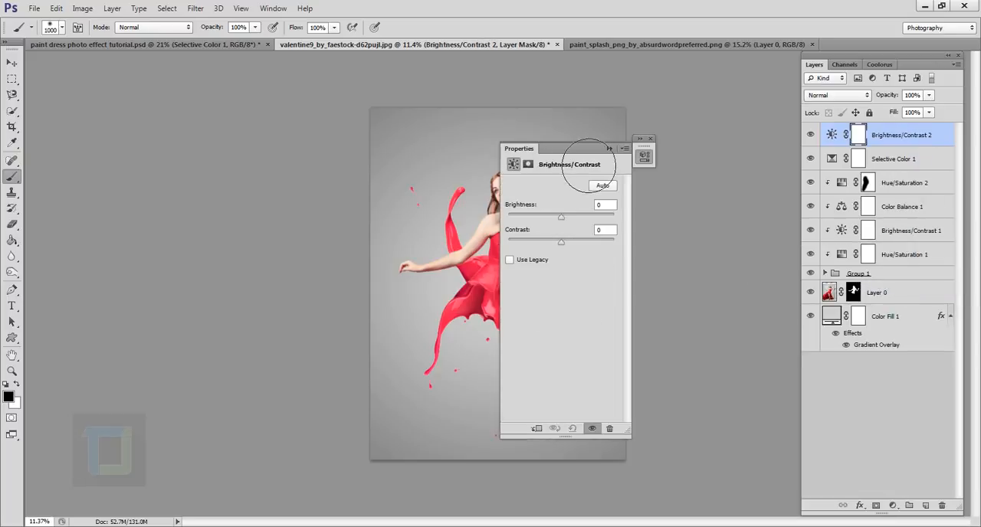
left_click_drag(567, 149, 659, 157)
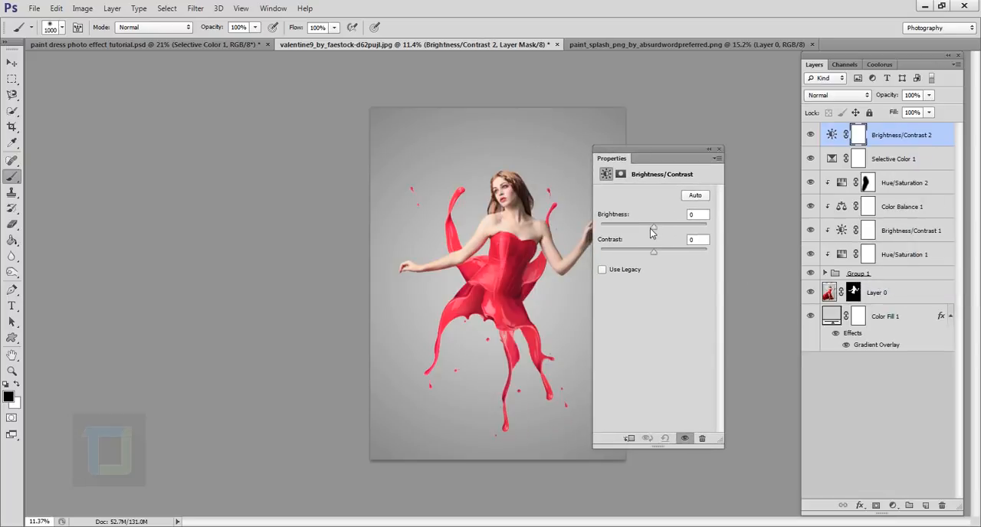
left_click_drag(654, 226, 657, 226)
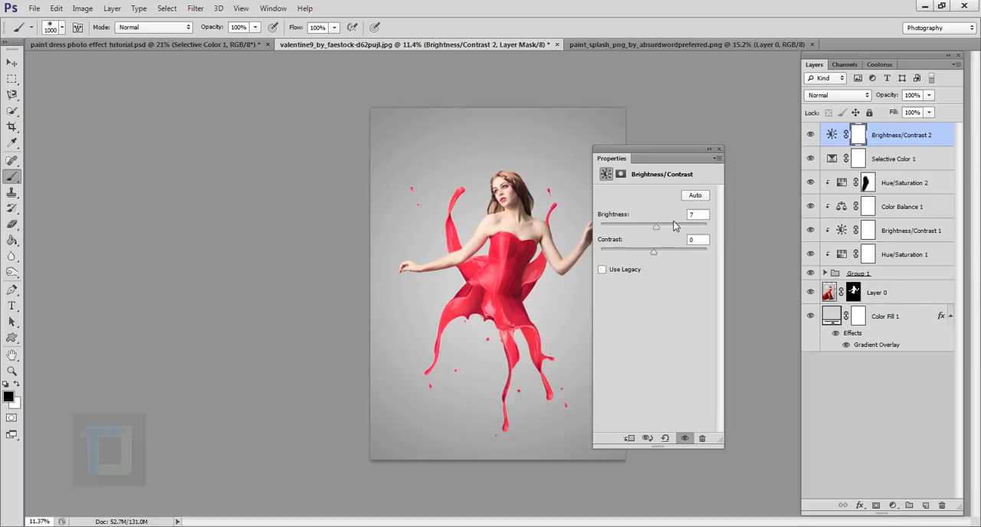
left_click(699, 216)
left_click(709, 149)
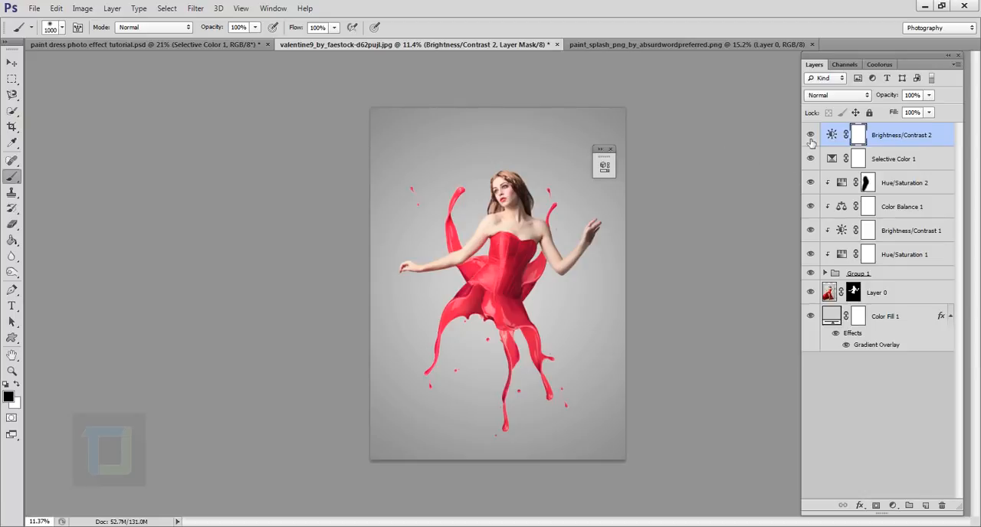
left_click(809, 135)
left_click(810, 135)
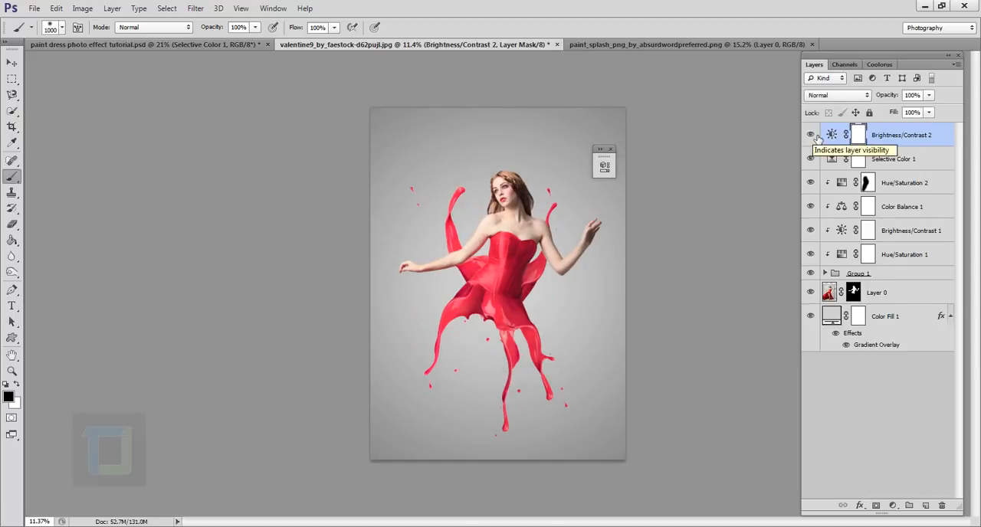
Add a Vibrance adjustment layer above all layers, raise its vibrance moderately and check the effect on the dress.
left_click(894, 506)
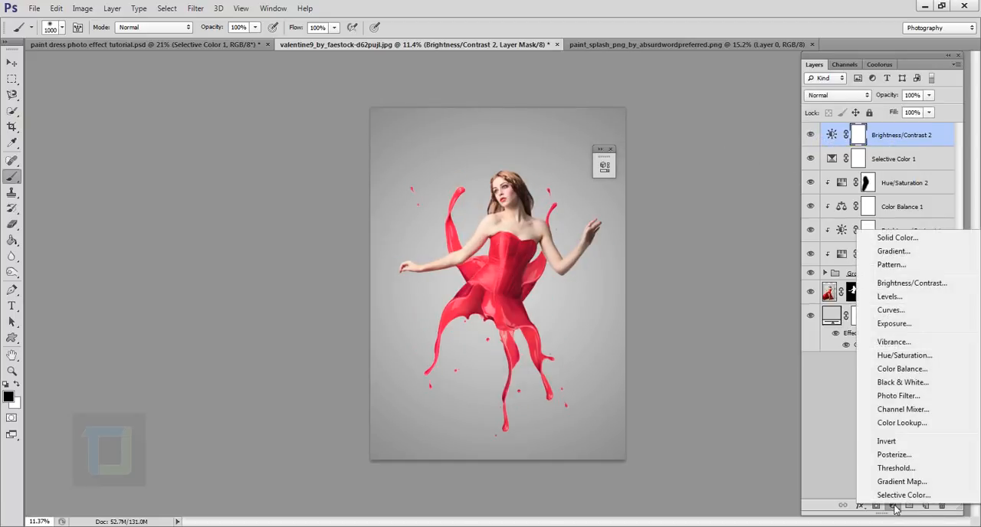
left_click(894, 342)
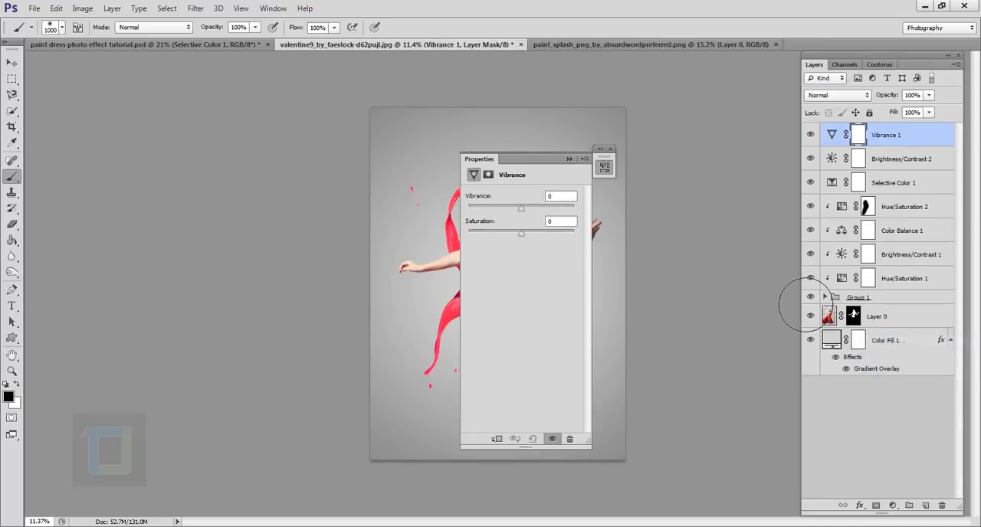
left_click_drag(546, 163, 743, 189)
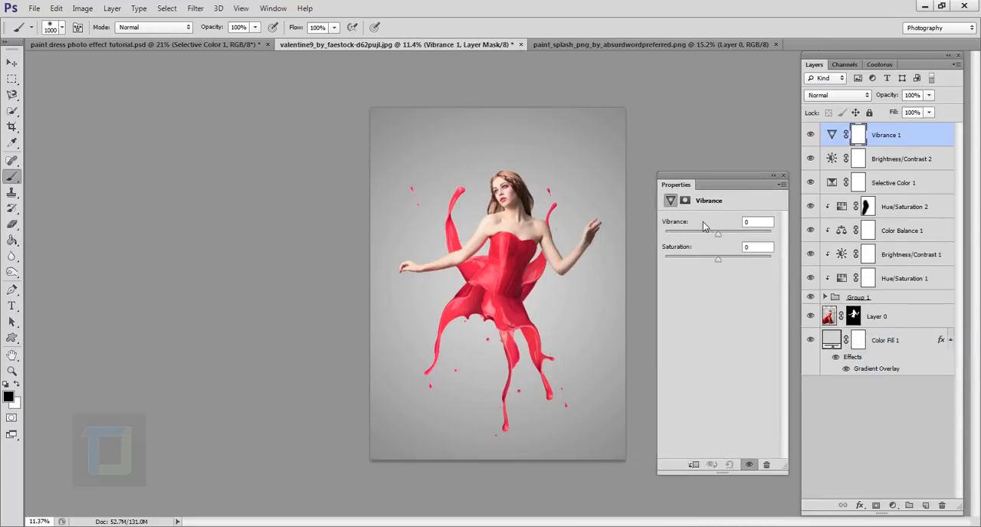
mouse_move(720, 239)
left_mouse_down()
mouse_move(748, 239)
mouse_move(733, 241)
left_mouse_up()
left_click(773, 174)
left_click(811, 135)
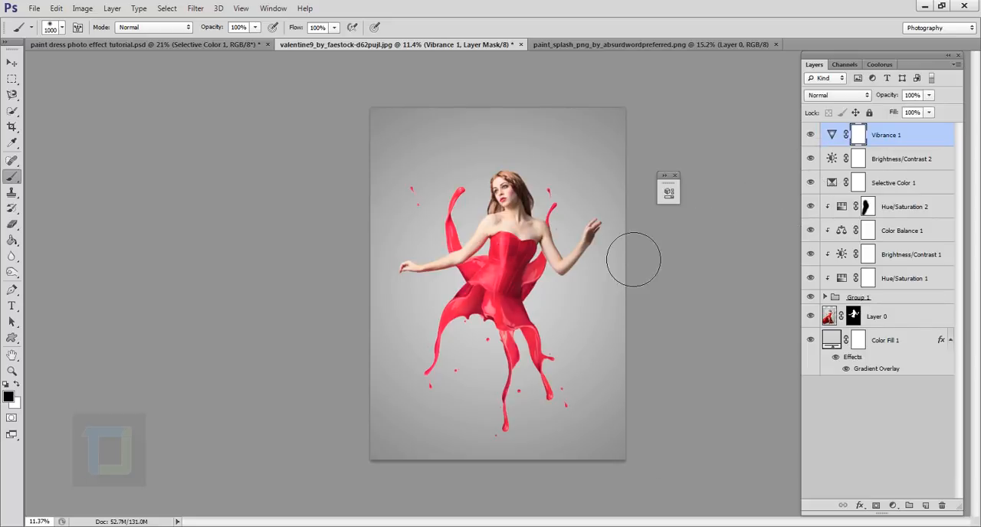
scroll(613, 306, "up", 5)
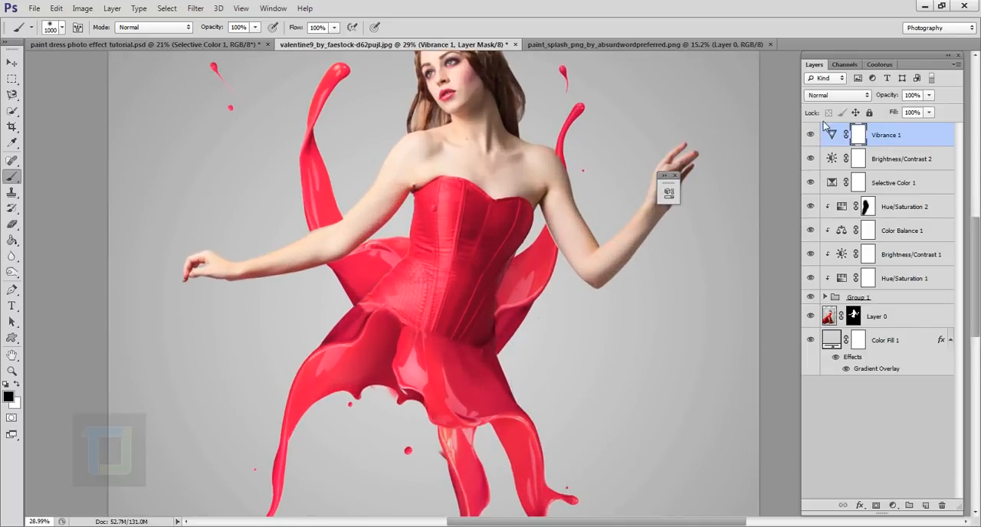
scroll(727, 252, "down", 5)
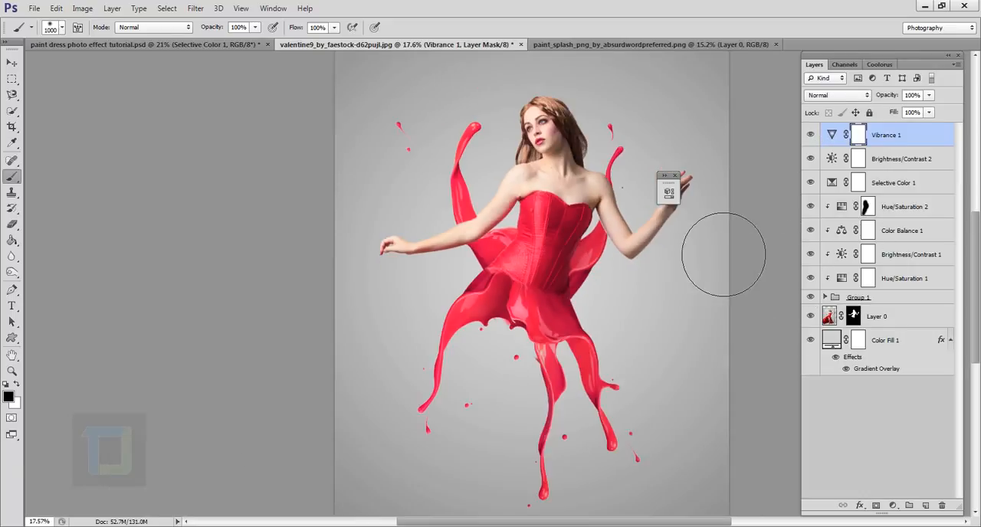
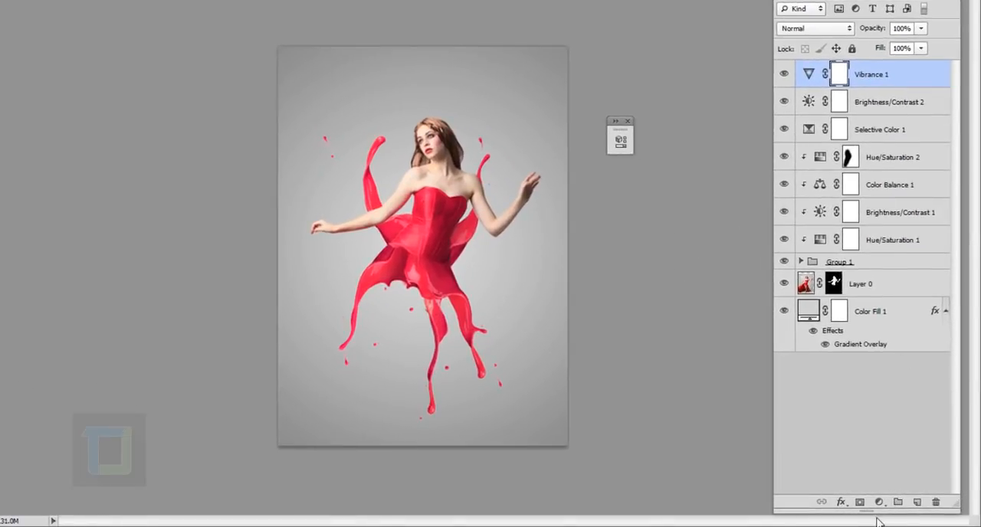
Add a new layer above all layers and make a tall rectangular marquee selection over the woman's middle.
left_click(917, 502)
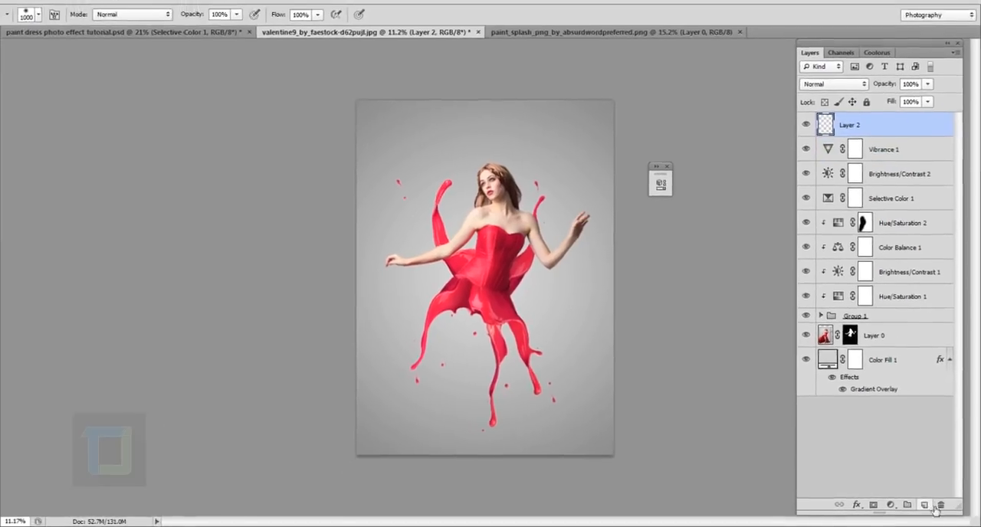
left_click(0, 67)
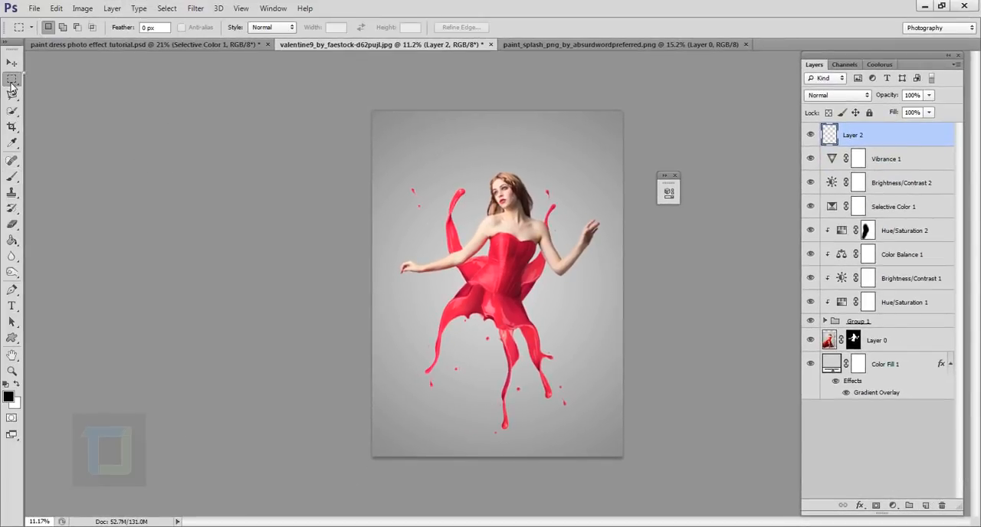
right_click(11, 82)
left_click(86, 78)
left_click_drag(480, 299, 517, 408)
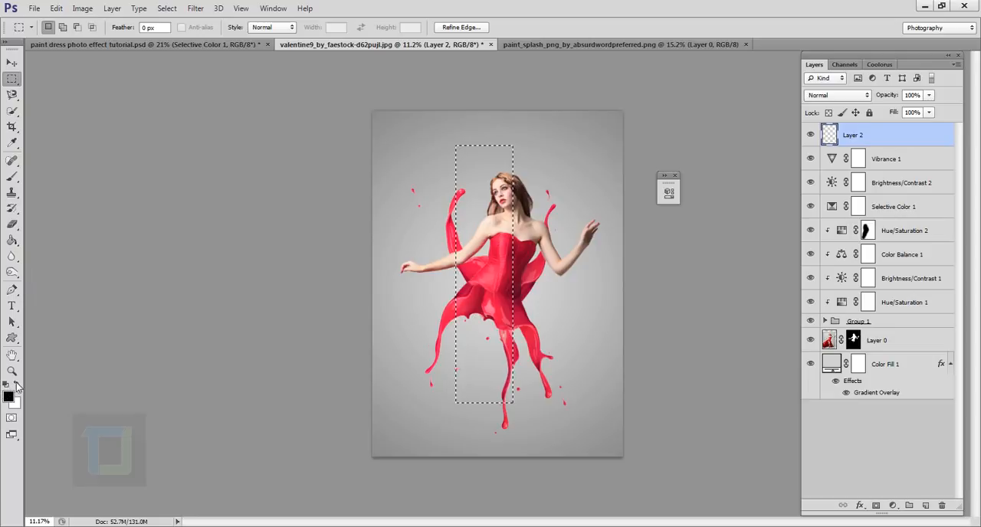
Fill the rectangular selection with white on the new layer and deselect it.
left_click(16, 383)
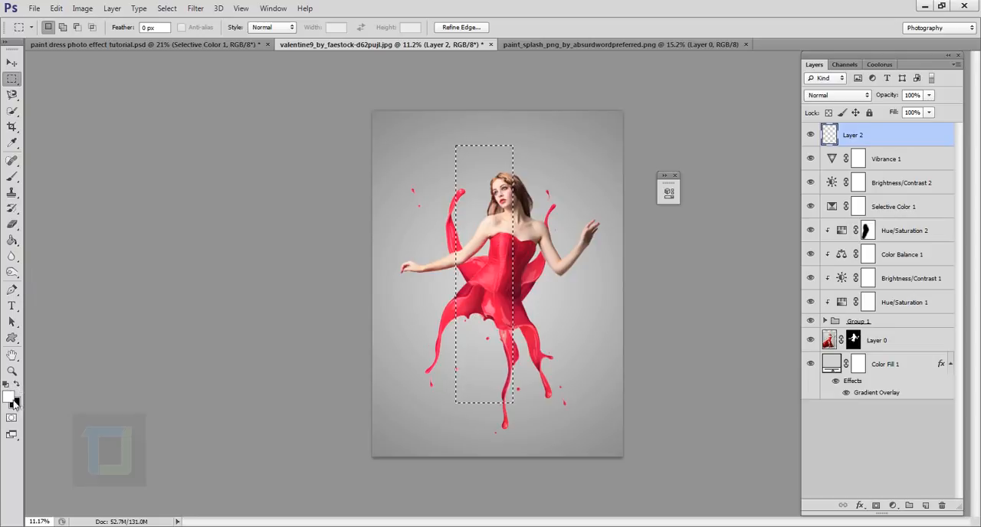
left_click(13, 241)
left_click(474, 280)
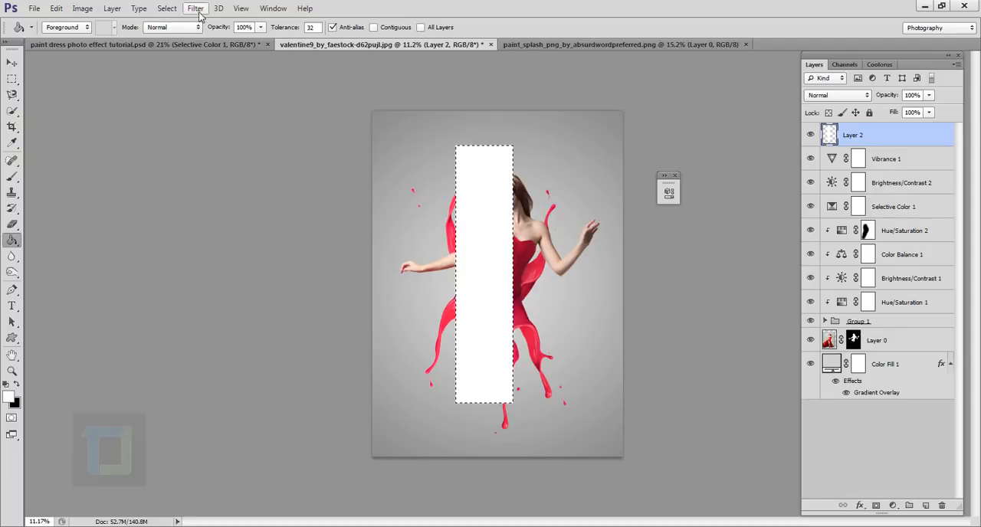
left_click(166, 9)
left_click(198, 35)
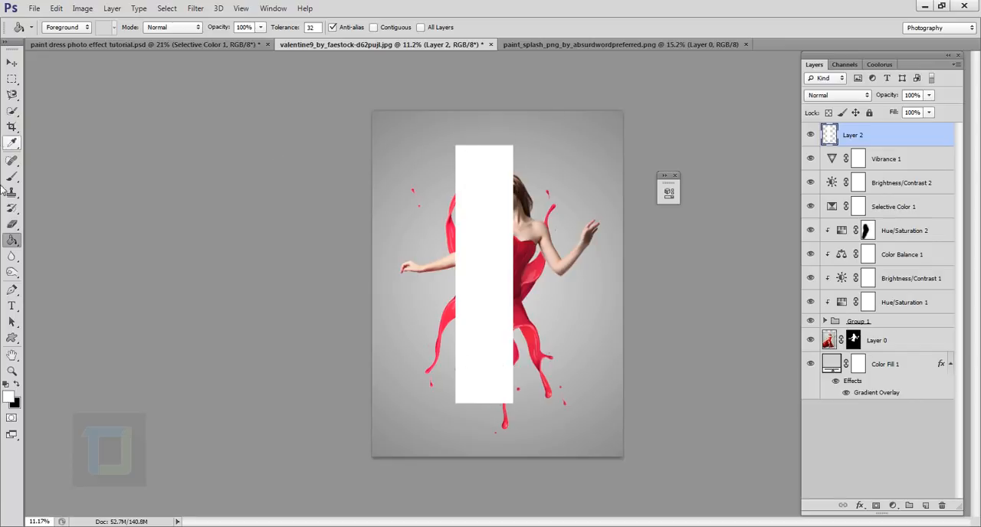
Fade the white rectangle from its left side with a soft 1400 px eraser, leaving one sharp right edge.
left_click(13, 224)
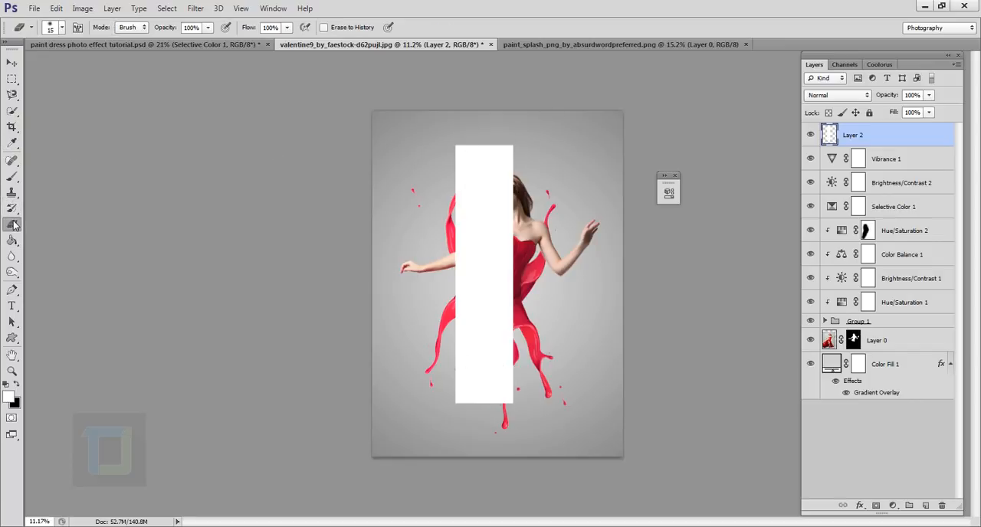
left_click(63, 28)
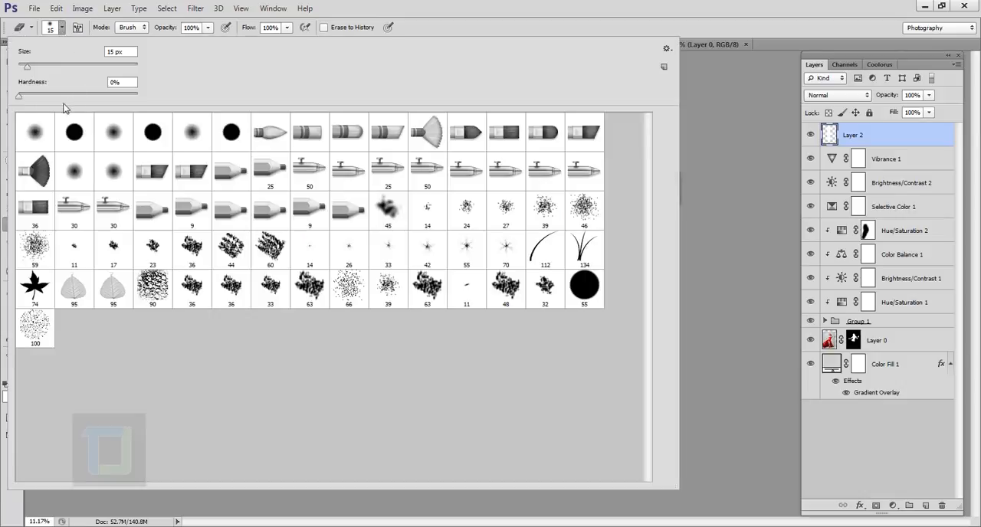
left_click(596, 9)
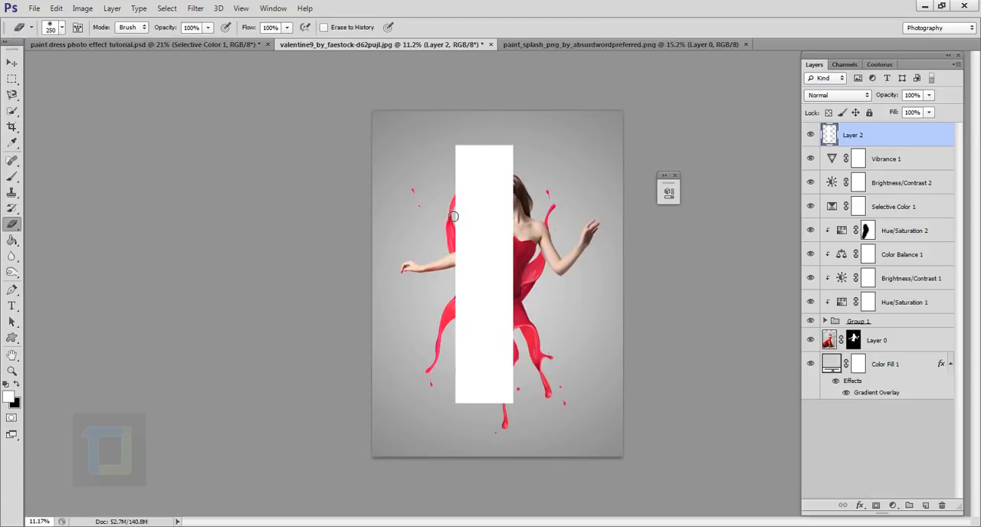
key("bracketright")
key("bracketright")
key("bracketright")
key("bracketright")
key("bracketright")
key("bracketright")
key("bracketright")
key("bracketright")
key("bracketright")
key("bracketright")
key("bracketright")
key("bracketright")
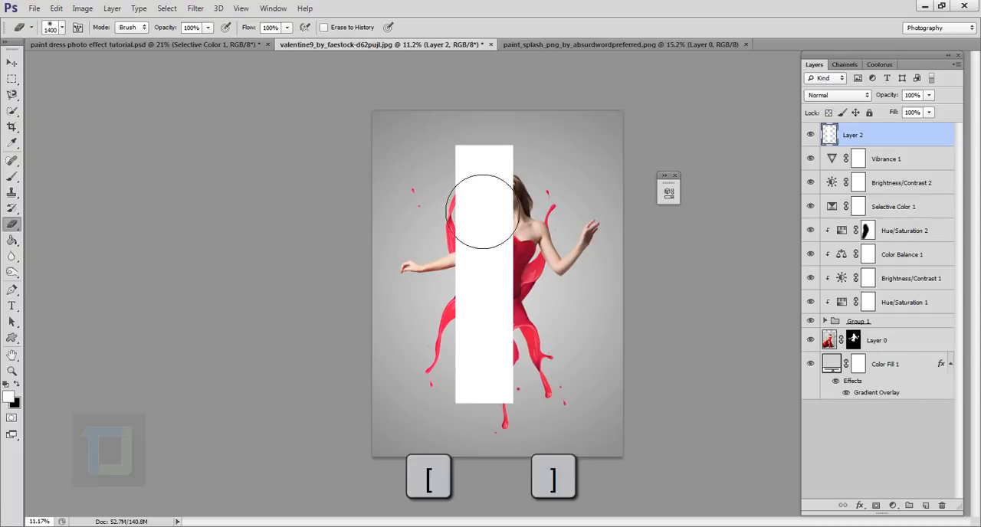
mouse_move(482, 245)
left_mouse_down()
mouse_move(478, 164)
mouse_move(477, 361)
mouse_move(472, 339)
mouse_move(482, 471)
mouse_move(494, 360)
mouse_move(485, 228)
mouse_move(506, 171)
mouse_move(497, 144)
mouse_move(489, 197)
left_mouse_up()
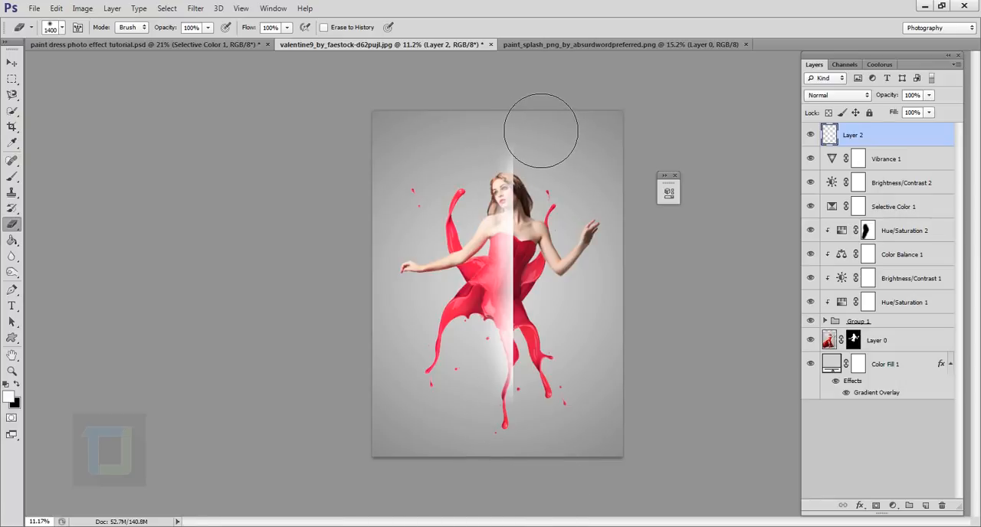
mouse_move(468, 355)
left_mouse_down()
mouse_move(477, 330)
mouse_move(452, 285)
mouse_move(473, 295)
left_mouse_up()
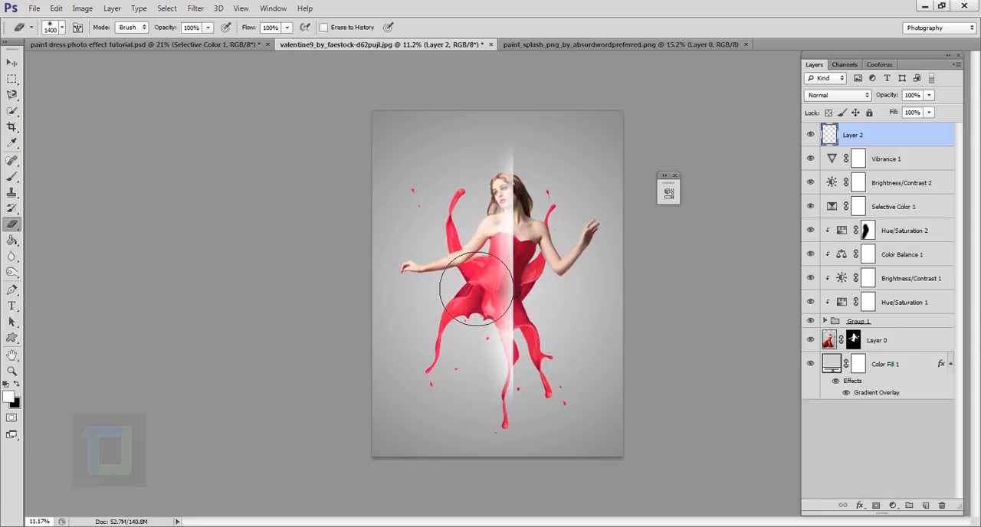
mouse_move(475, 288)
left_mouse_down()
mouse_move(479, 318)
mouse_move(495, 276)
mouse_move(491, 341)
left_mouse_up()
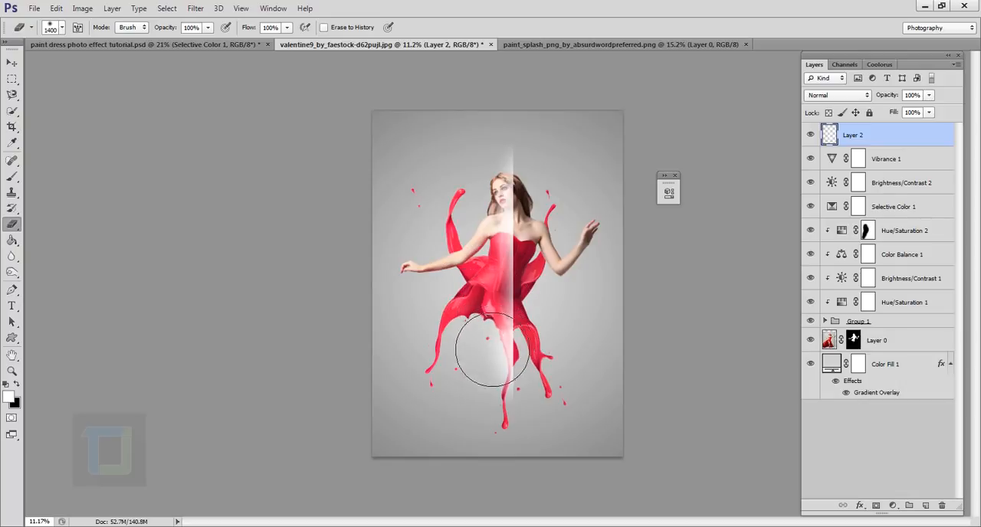
Compare the image with and without the white streak and move its layer between Layer 0 and Color Fill 1.
left_click(810, 135)
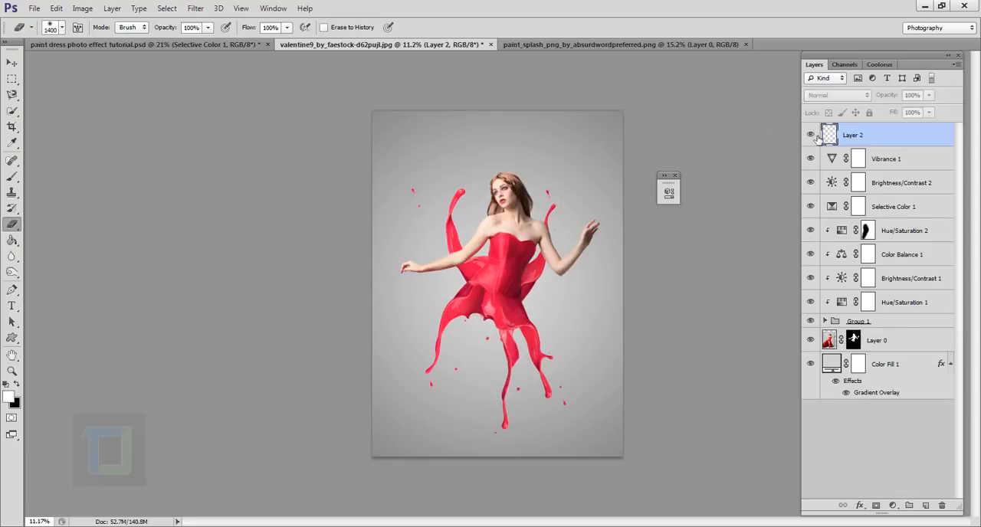
left_click(810, 134)
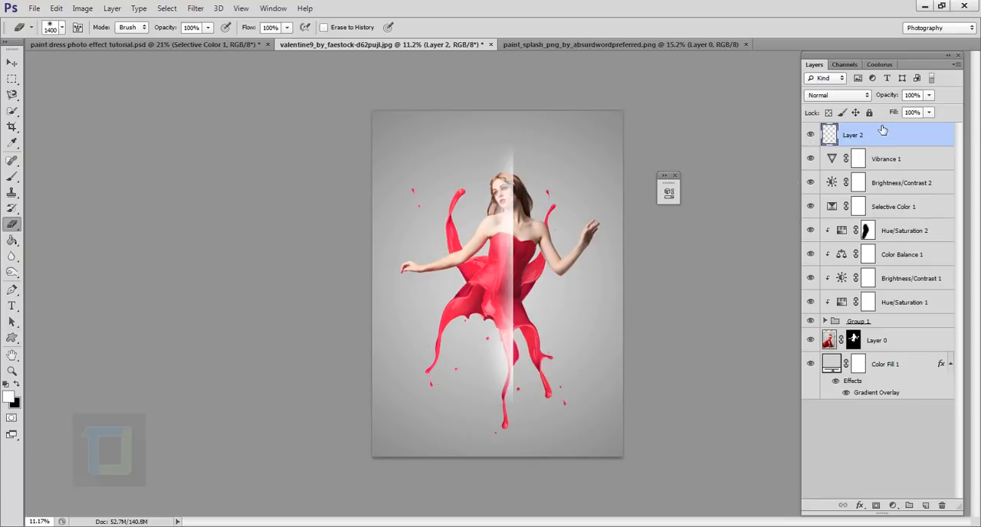
left_click_drag(887, 138, 892, 359)
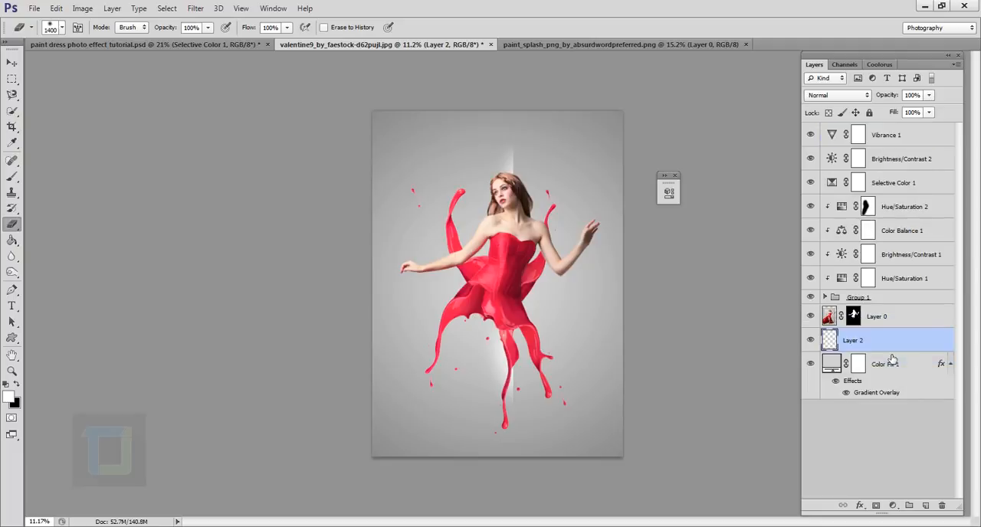
Rotate the white streak clockwise into a diagonal rising to the right and position it behind the dress.
key("ctrl+t")
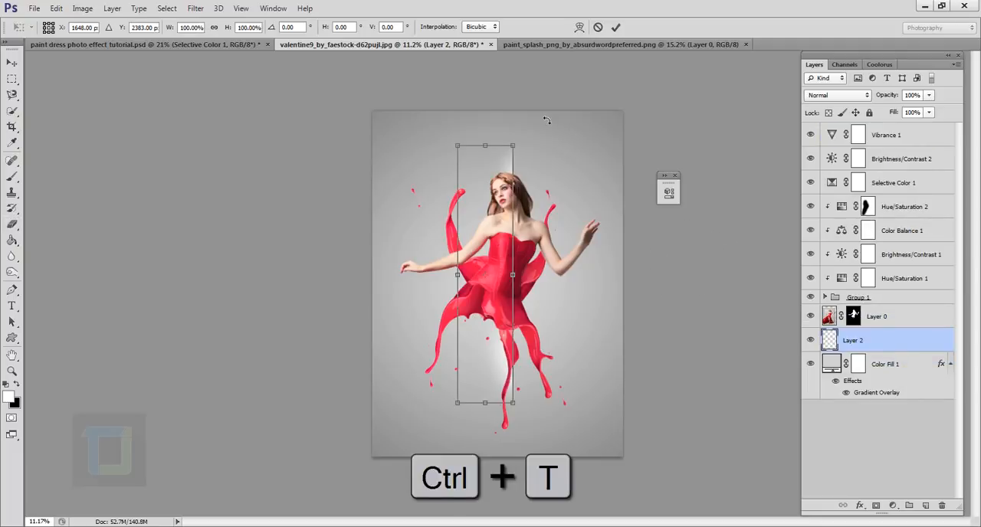
left_click_drag(541, 127, 628, 218)
left_click_drag(579, 179, 552, 200)
mouse_move(543, 261)
left_mouse_down()
mouse_move(567, 266)
mouse_move(557, 264)
left_mouse_up()
left_click_drag(572, 207, 567, 214)
left_click_drag(552, 245, 556, 255)
left_click(616, 29)
key("e")
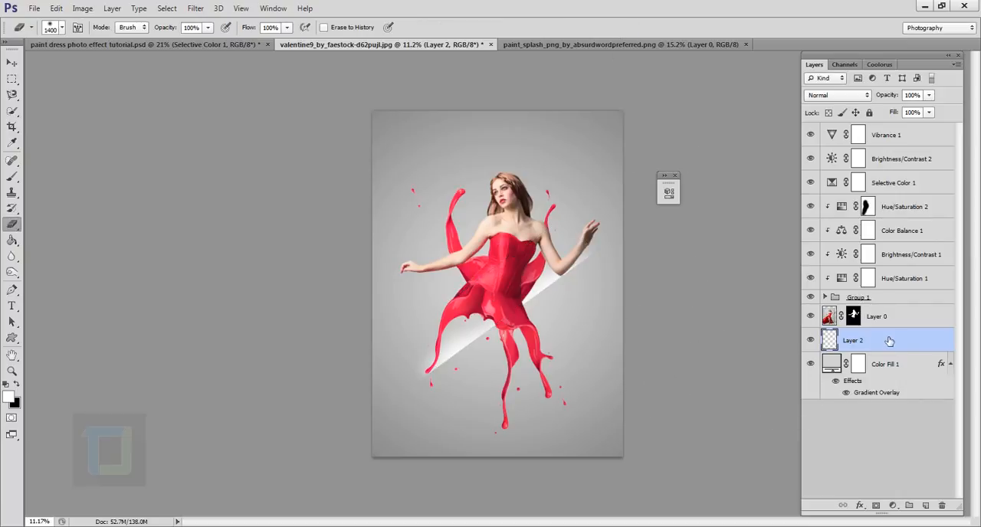
Make three copies of the streak layer and space them as parallel diagonal streaks up behind the woman.
key("ctrl+j")
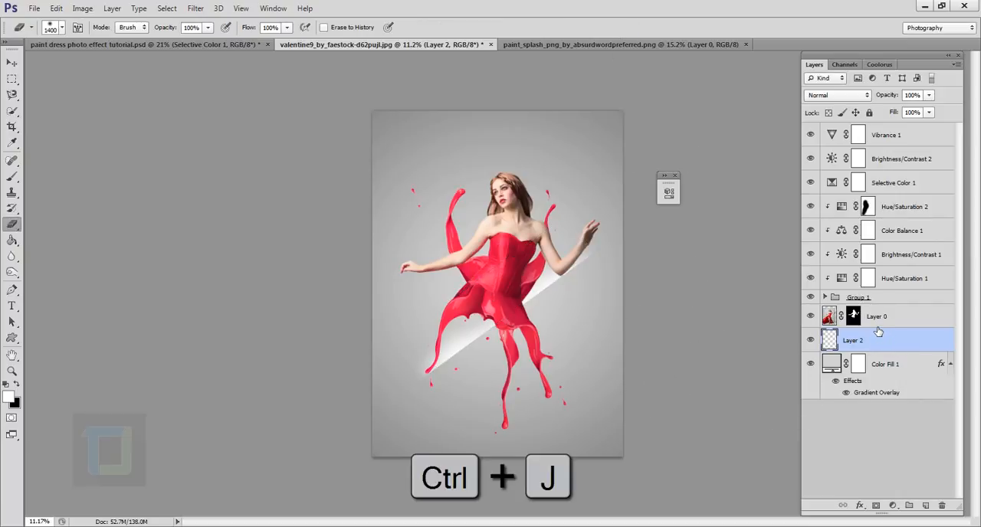
left_click(11, 63)
mouse_move(528, 316)
left_mouse_down()
mouse_move(484, 257)
mouse_move(491, 265)
left_mouse_up()
mouse_move(604, 253)
left_mouse_down()
mouse_move(501, 272)
mouse_move(484, 264)
mouse_move(492, 217)
left_mouse_up()
key("ctrl+j")
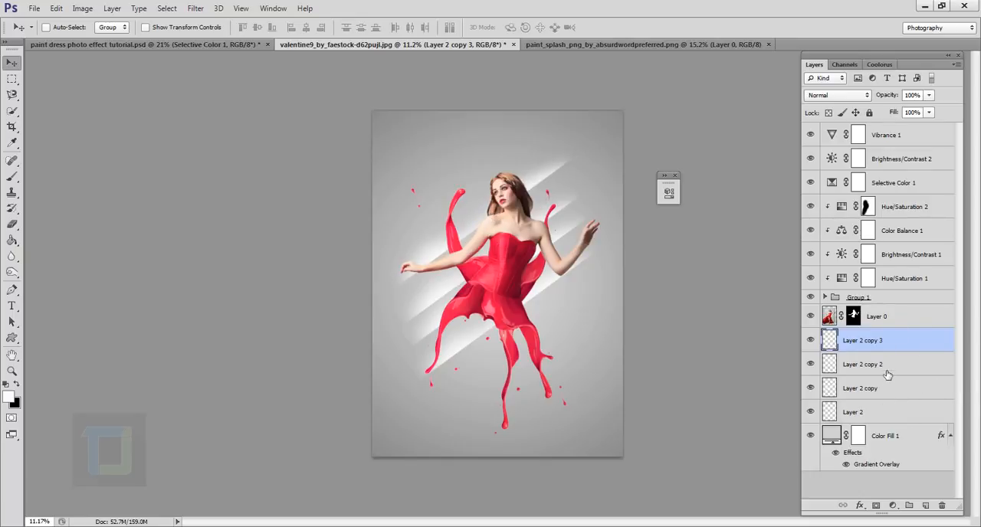
Group Layer 2 and its three copies into one layer group.
key("ctrl")
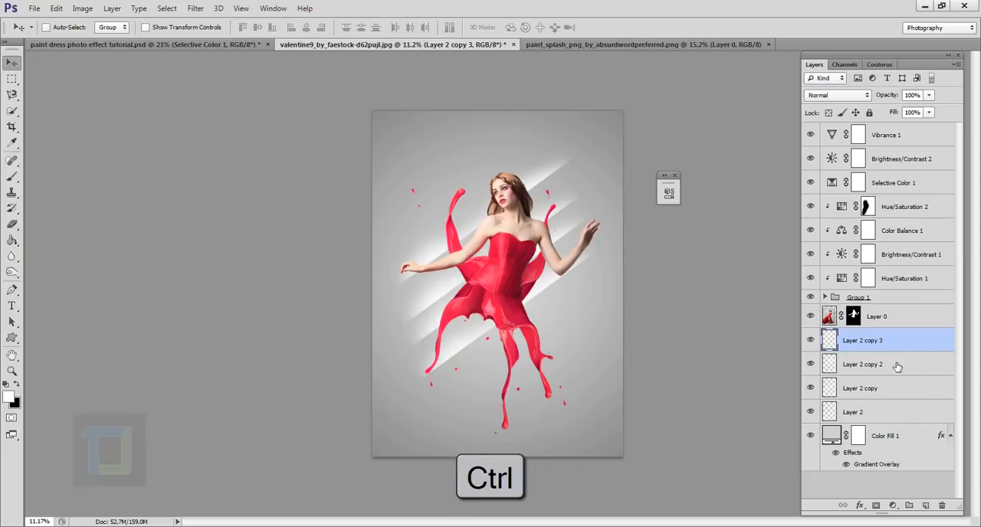
left_click(896, 365, "ctrl")
left_click(897, 389, "ctrl")
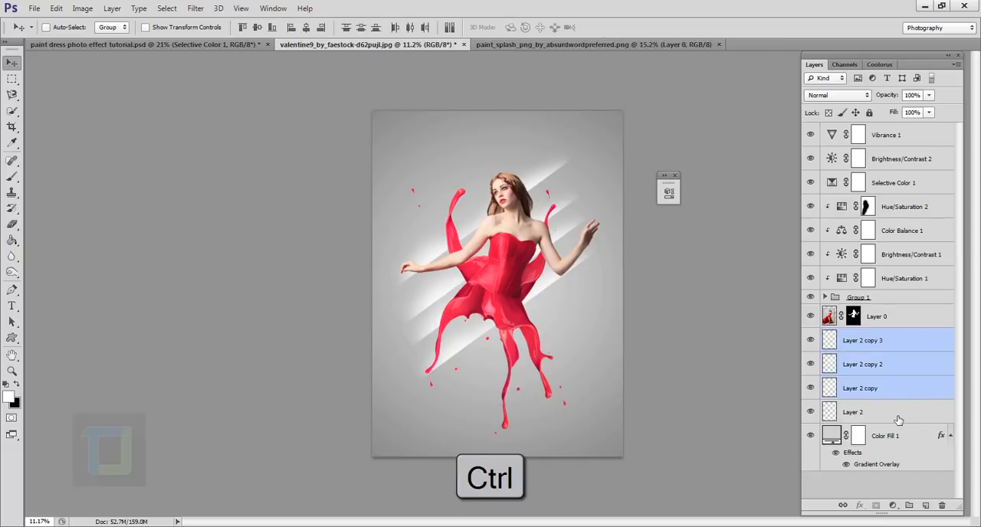
left_click(897, 413, "ctrl")
key("ctrl+g")
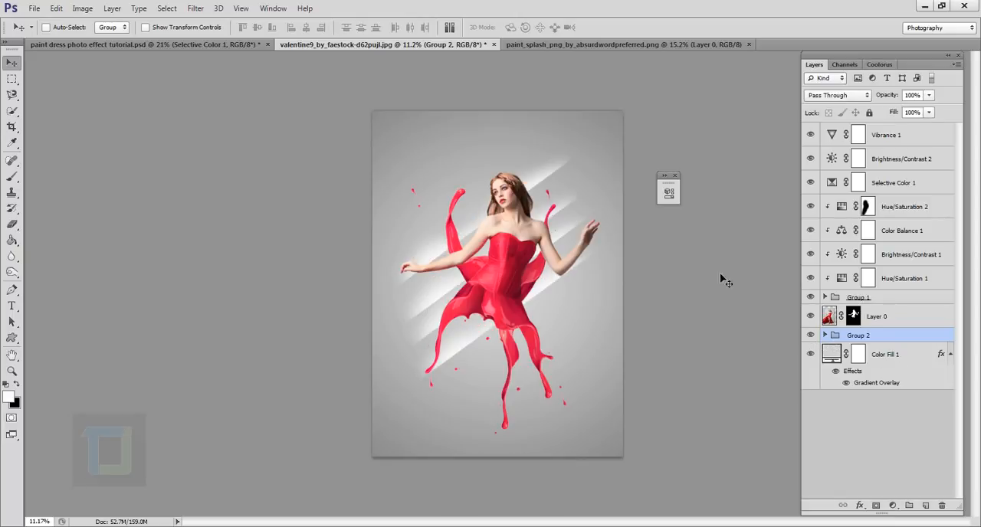
Shift the streak group slightly to the right behind the woman and set its opacity to 39%.
mouse_move(504, 266)
left_mouse_down()
mouse_move(527, 269)
mouse_move(516, 269)
left_mouse_up()
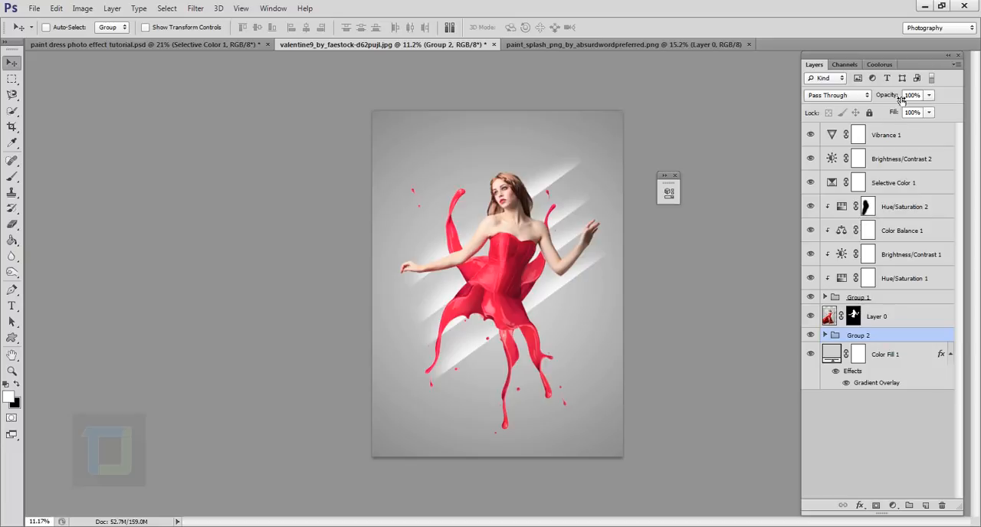
left_click_drag(901, 100, 866, 90)
left_click_drag(505, 308, 498, 307)
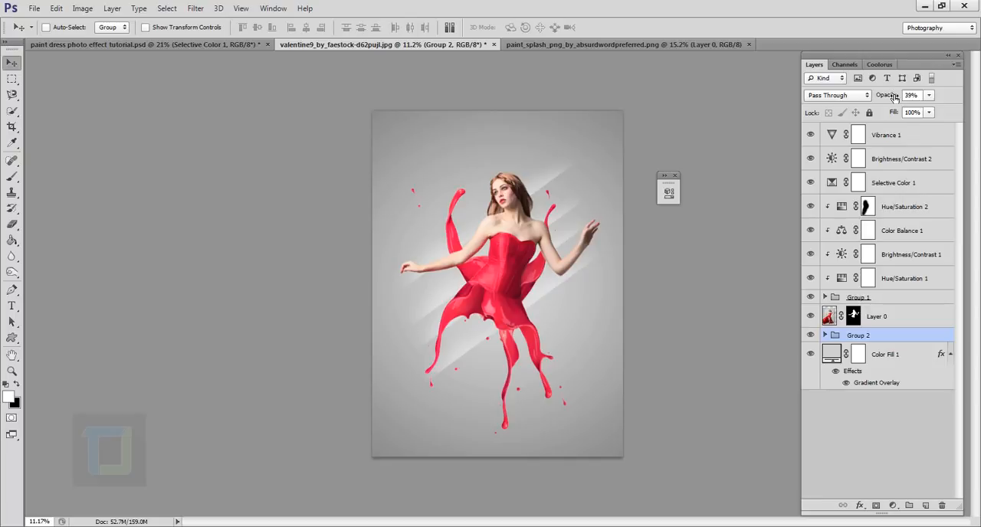
Scale the streak group down slightly and re-center it behind the woman.
key("ctrl+t")
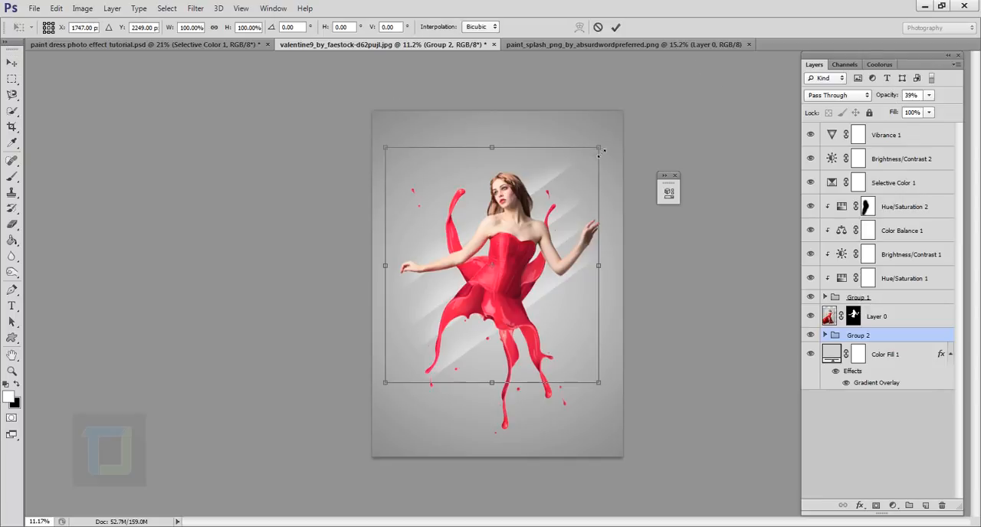
left_click_drag(601, 151, 594, 159)
left_click_drag(552, 243, 558, 240)
left_click(615, 27)
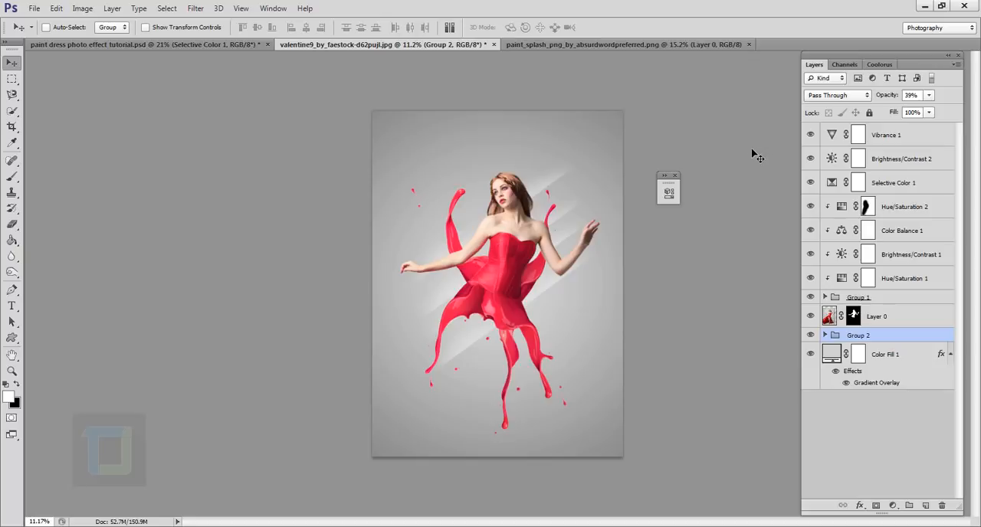
Activate the Custom Shape tool and open its shape presets with their library options.
left_click(13, 339)
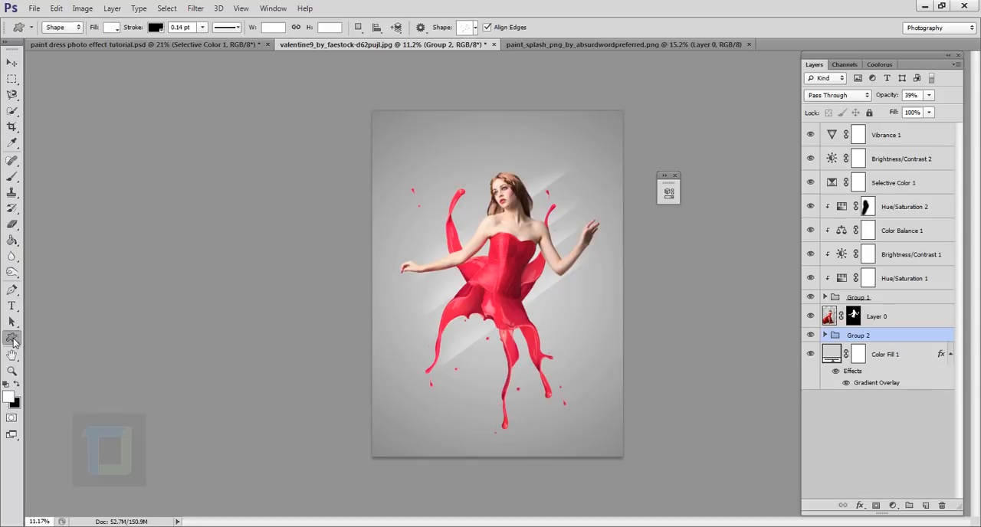
right_click(11, 342)
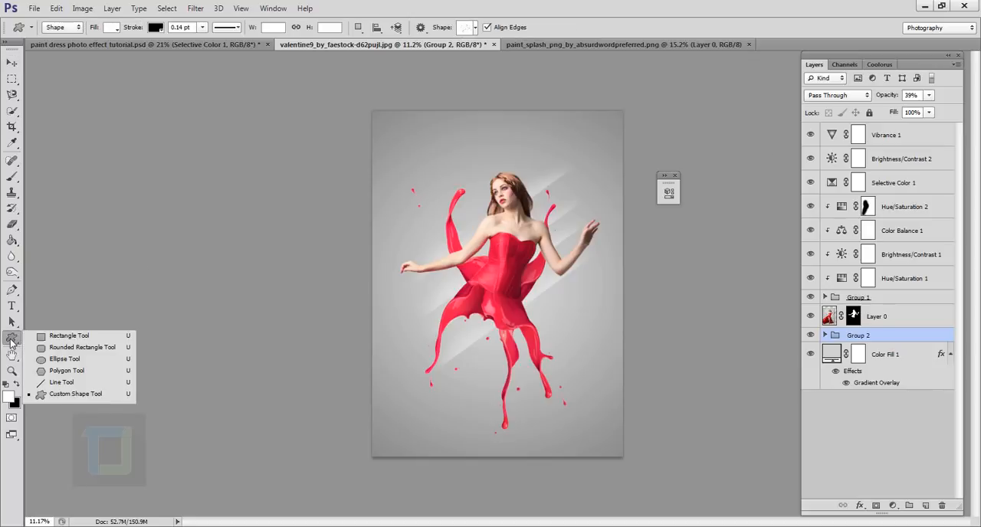
left_click(76, 394)
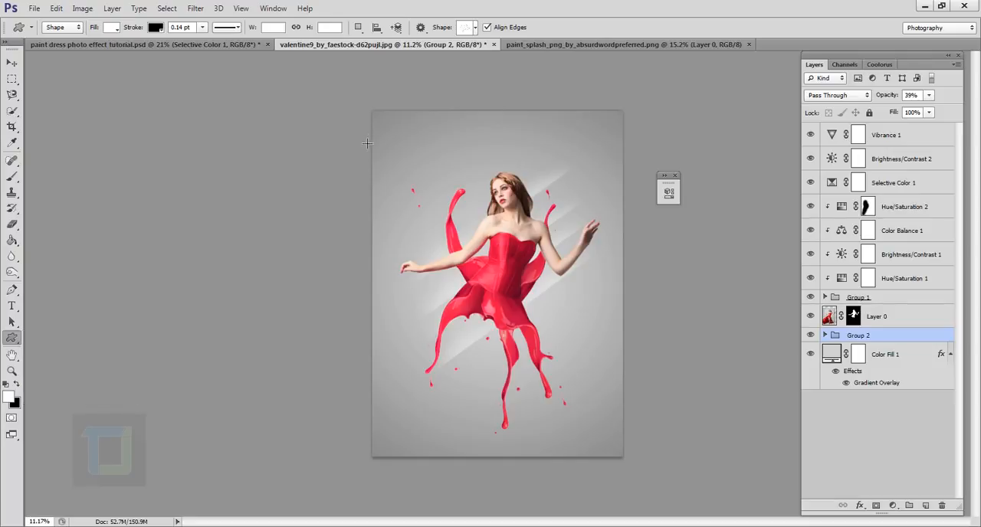
left_click(475, 27)
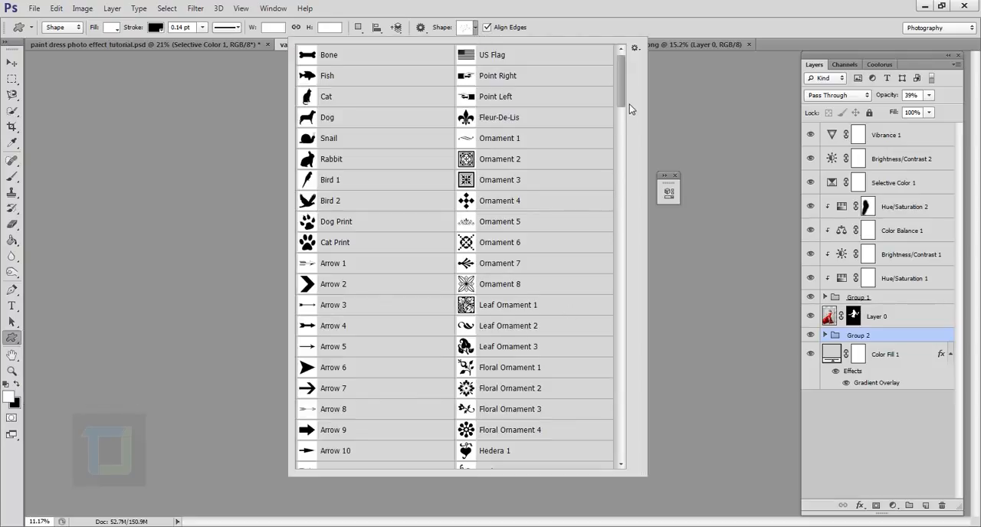
left_click(634, 49)
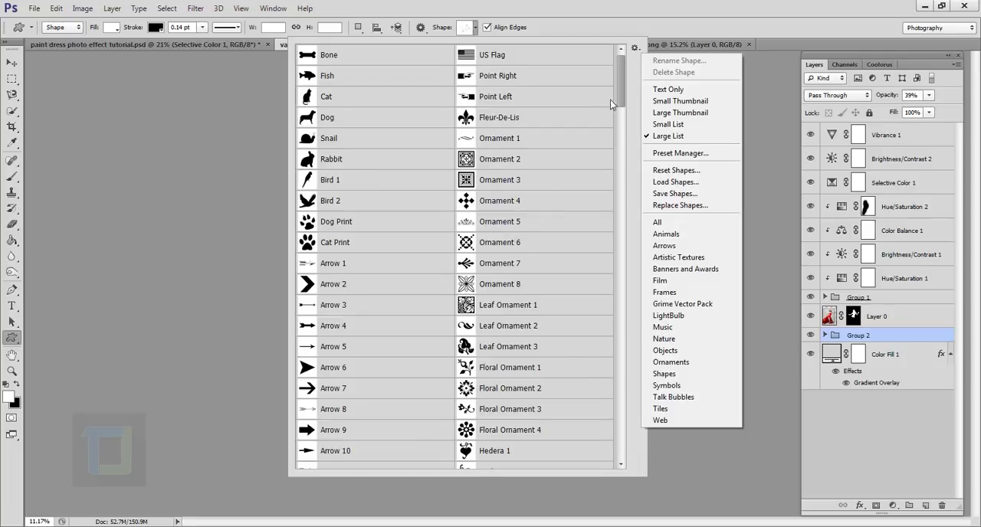
Find the Confetti shape among the custom shape presets and make it the active shape.
left_click(621, 83)
left_click_drag(619, 90, 612, 275)
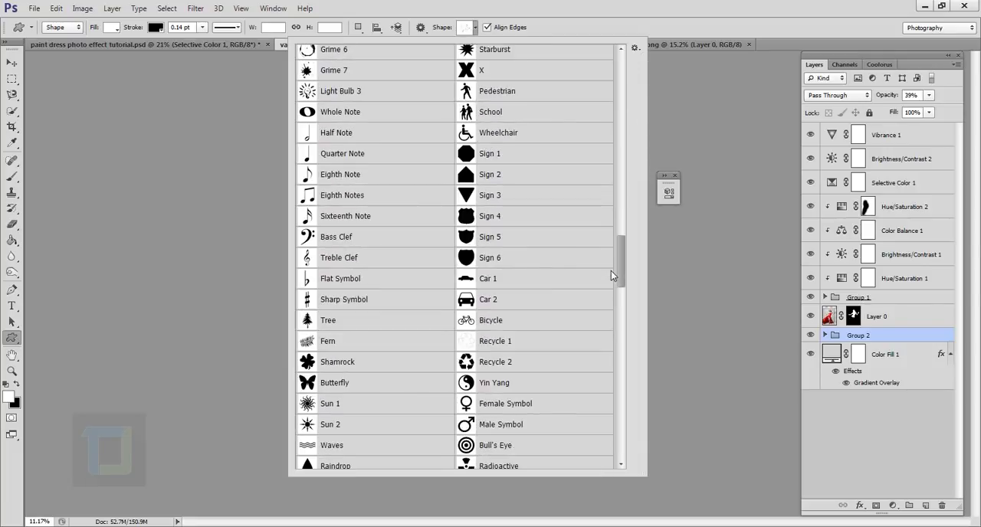
scroll(610, 270, "down", 2)
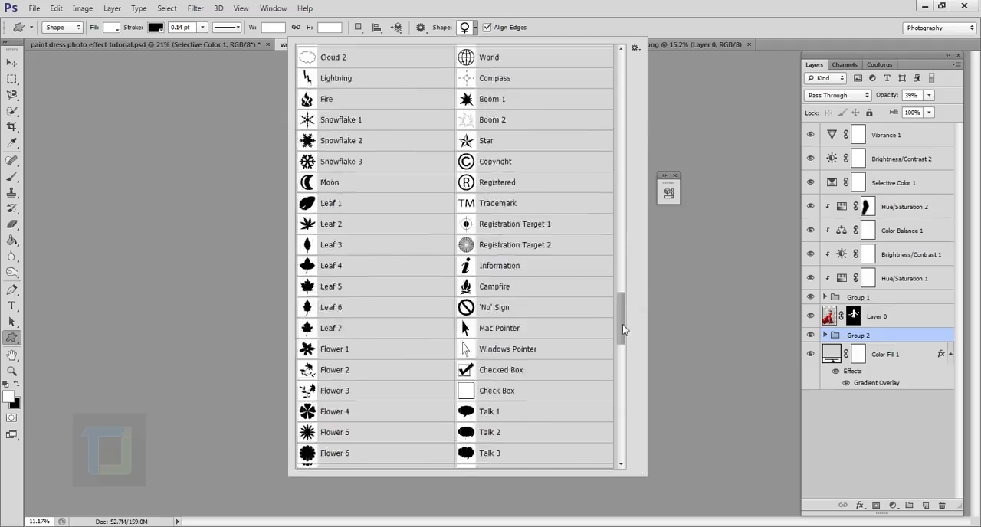
left_click_drag(622, 324, 642, 239)
left_click_drag(642, 223, 615, 163)
left_click(487, 252)
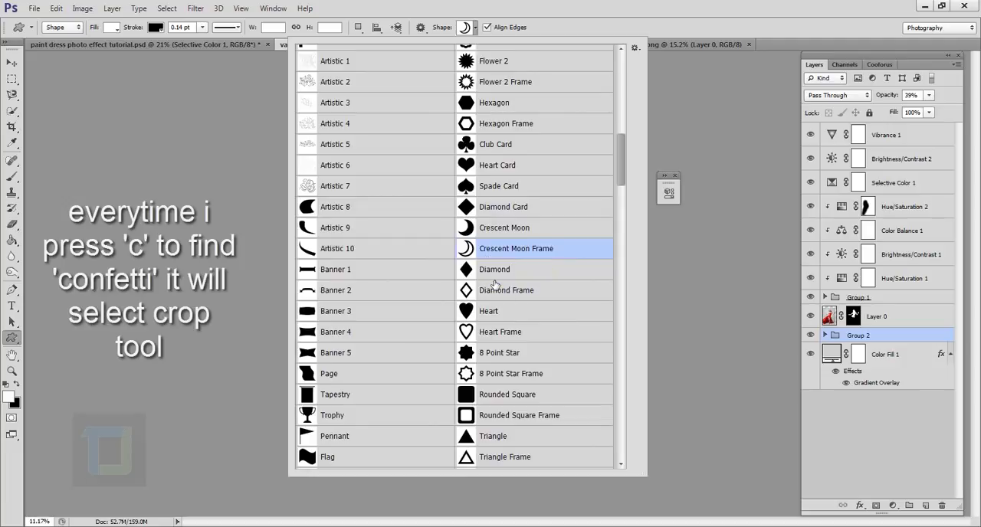
key("c")
key("u")
right_click(500, 290)
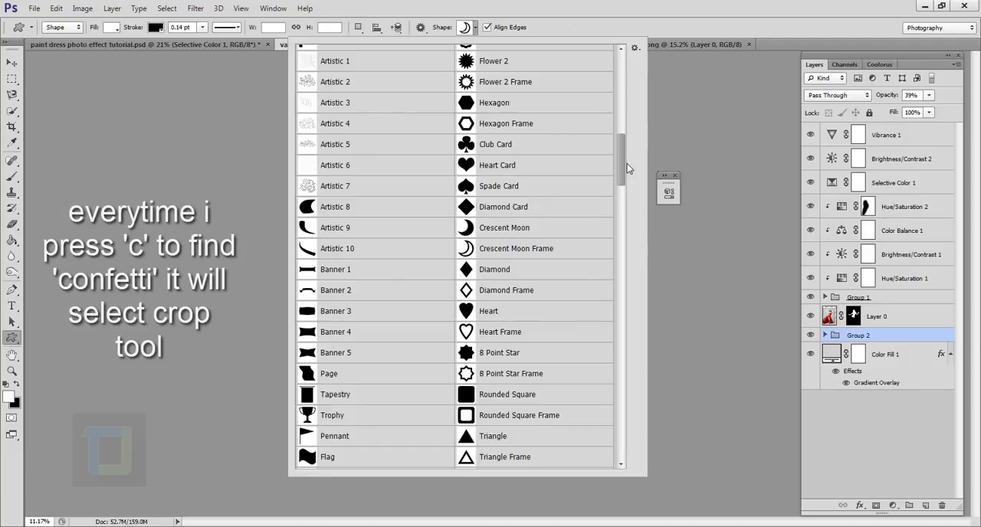
left_click_drag(624, 164, 621, 430)
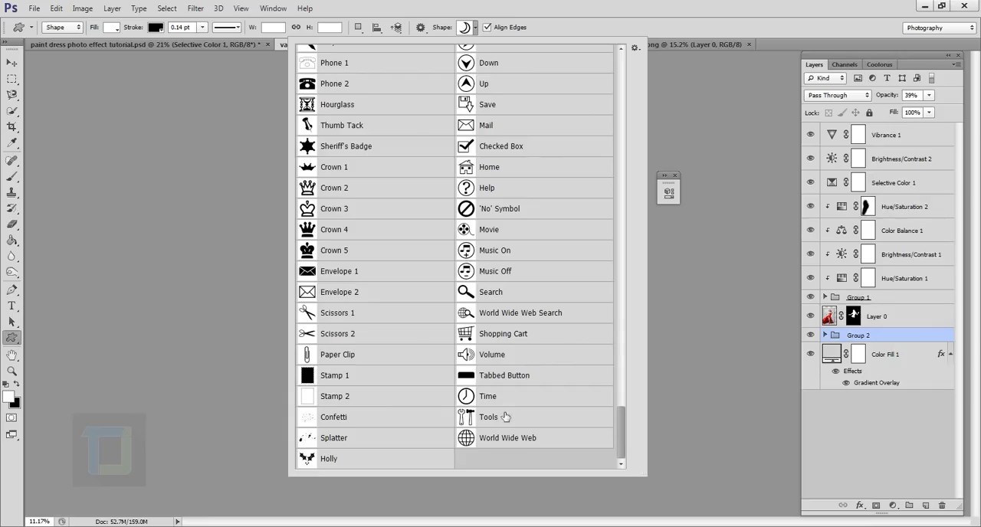
left_click(337, 419)
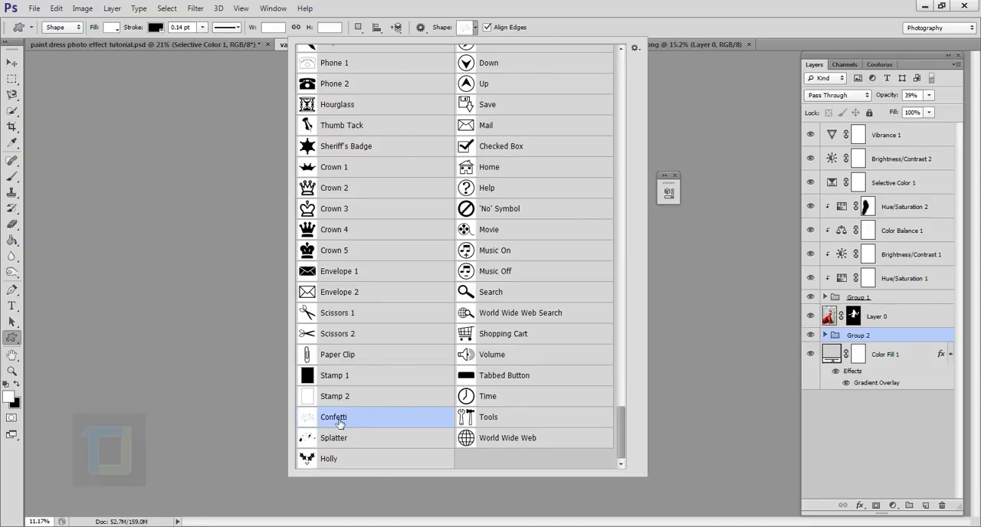
left_click(571, 25)
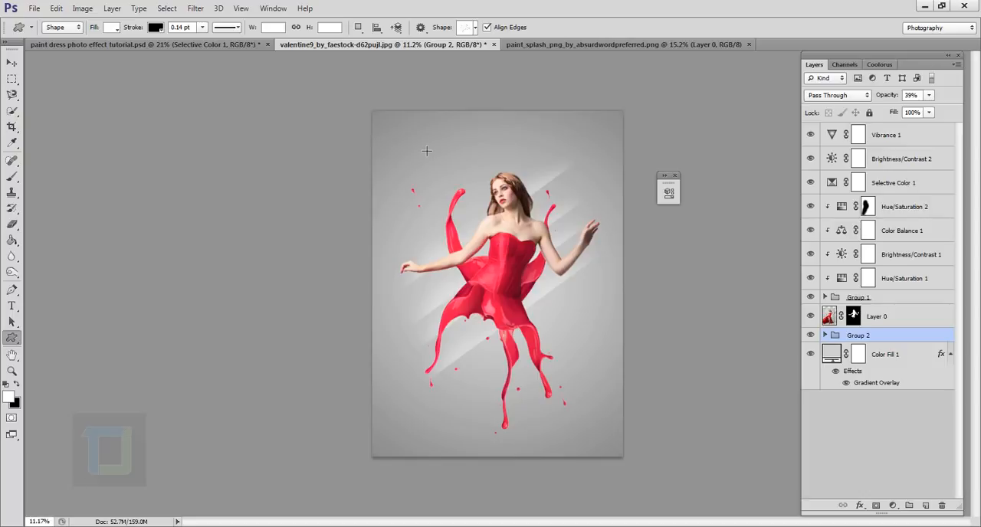
Draw a white confetti shape about 3228 by 2075 px behind the woman and move it down over her dress area.
left_click_drag(411, 160, 633, 417)
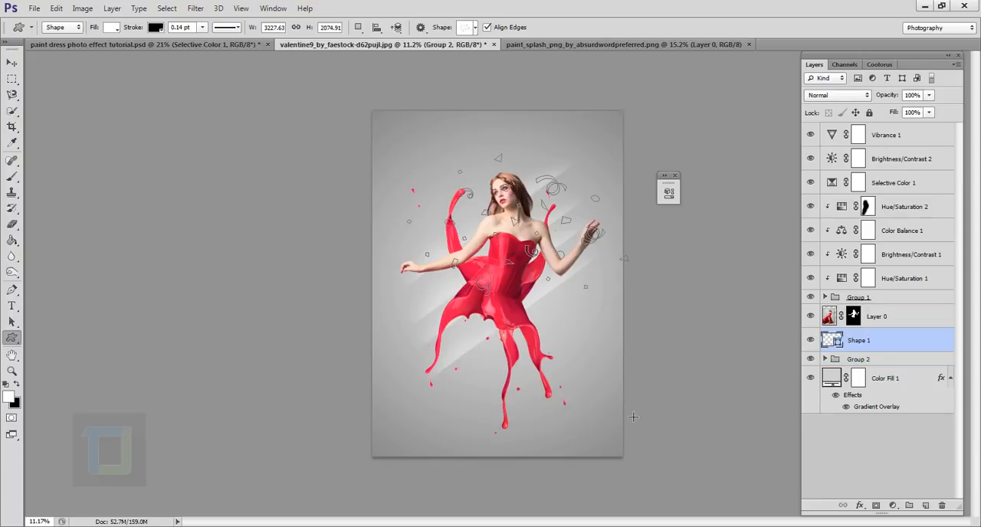
left_click(14, 64)
left_click_drag(571, 239, 549, 294)
Rotate the confetti shape clockwise by about 18.4 degrees with Free Transform.
key("ctrl+t")
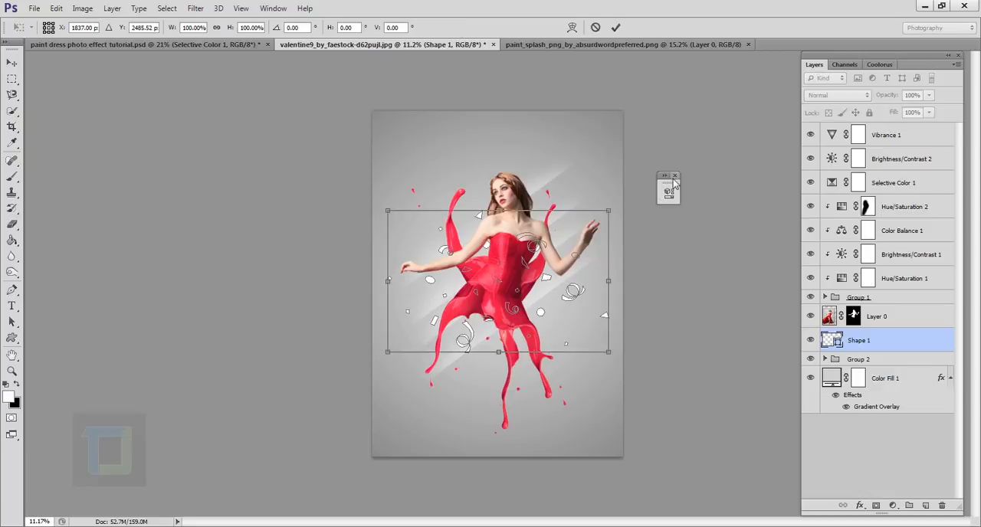
left_click_drag(663, 193, 675, 228)
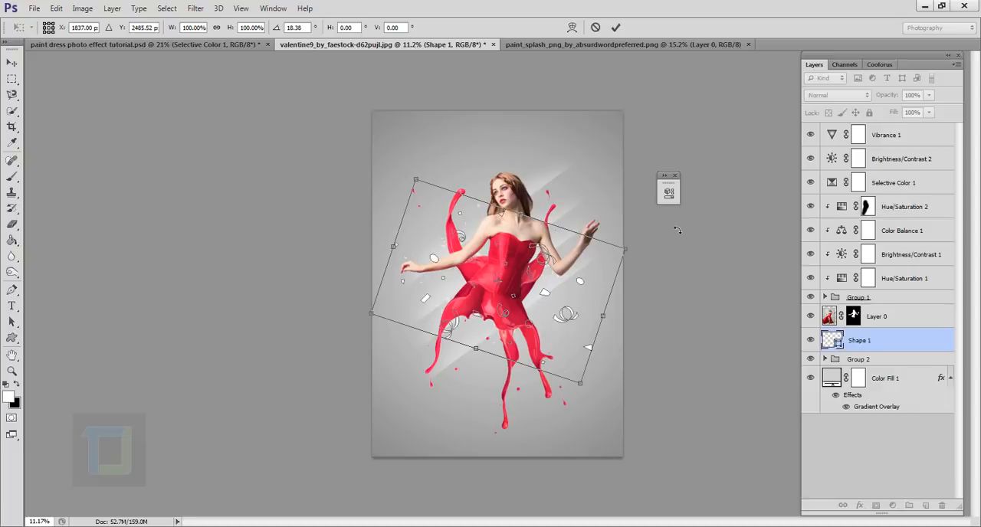
left_click(615, 27)
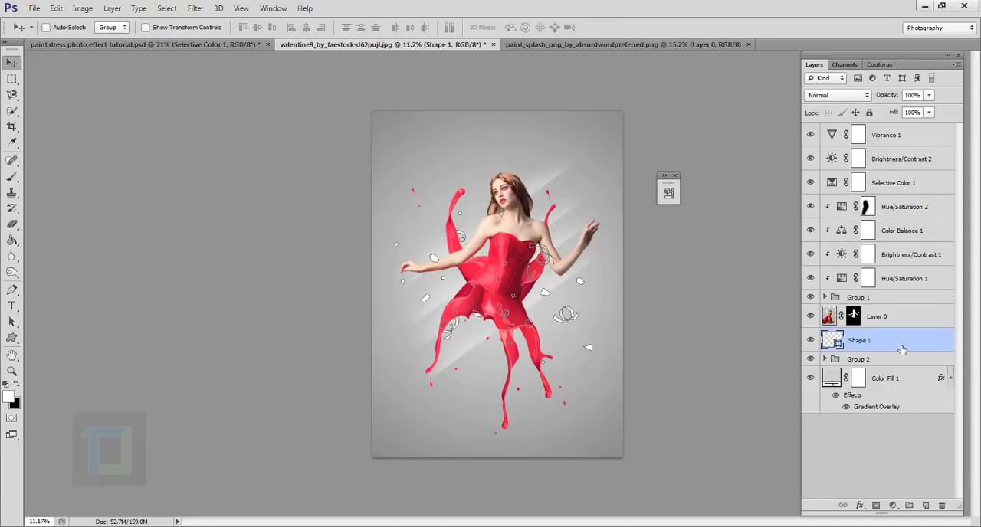
Set the confetti layer's blend mode to Soft Light and its opacity to 40%, and check the blend on the image.
left_click(846, 95)
left_click(833, 265)
left_click(929, 95)
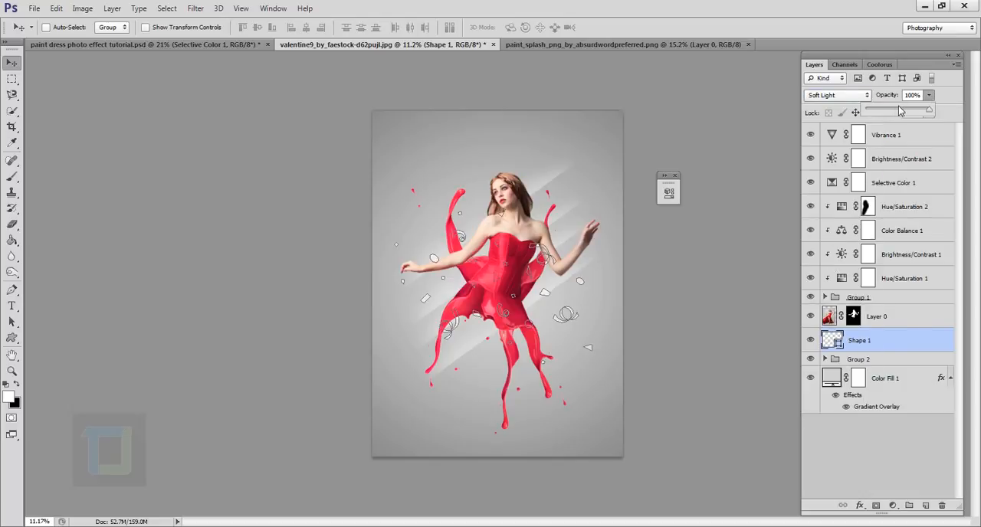
left_click(888, 323)
scroll(536, 322, "up", 2)
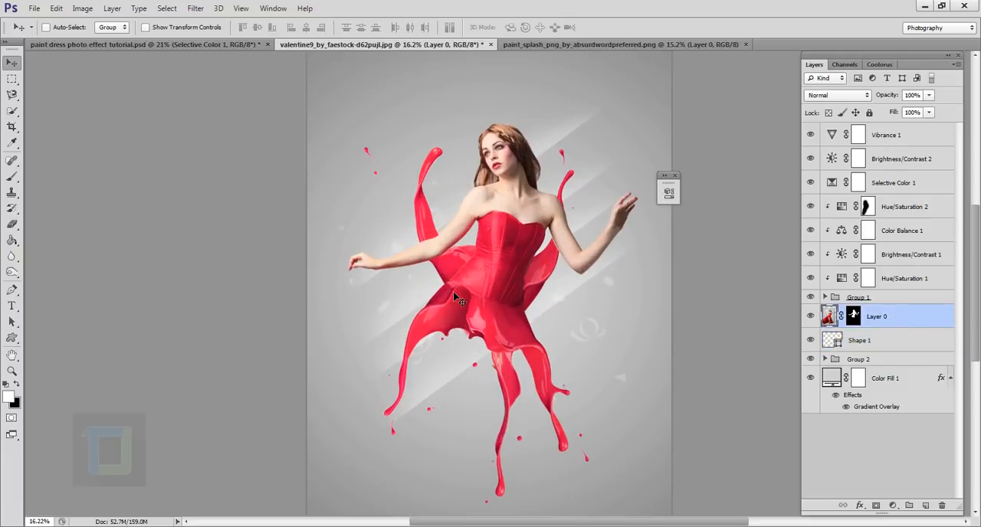
scroll(540, 285, "down", 1)
scroll(536, 281, "down", 2)
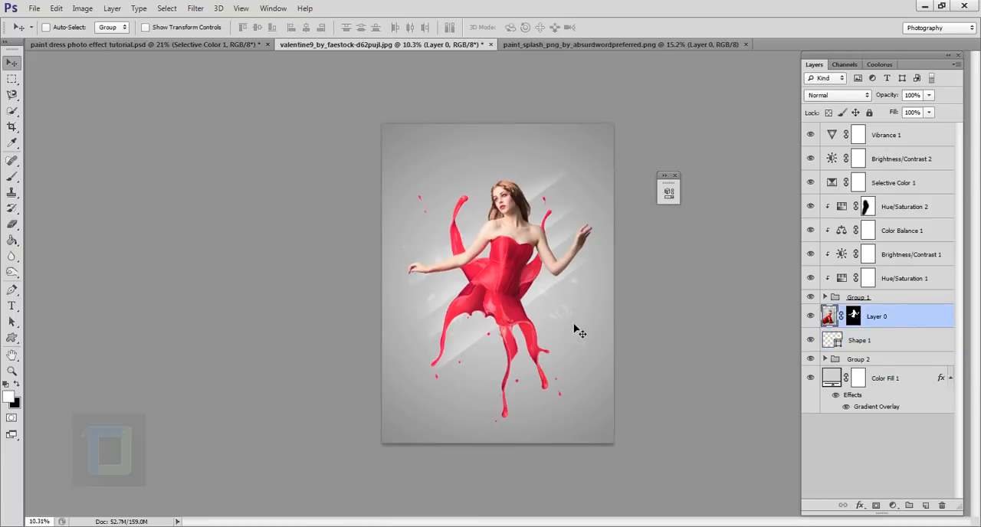
Undo the accidental move of the woman's layer and shift the confetti layer slightly up and to the right.
left_click_drag(573, 326, 563, 318)
key("ctrl+z")
left_click(894, 340)
mouse_move(574, 302)
left_mouse_down()
mouse_move(560, 285)
mouse_move(578, 291)
left_mouse_up()
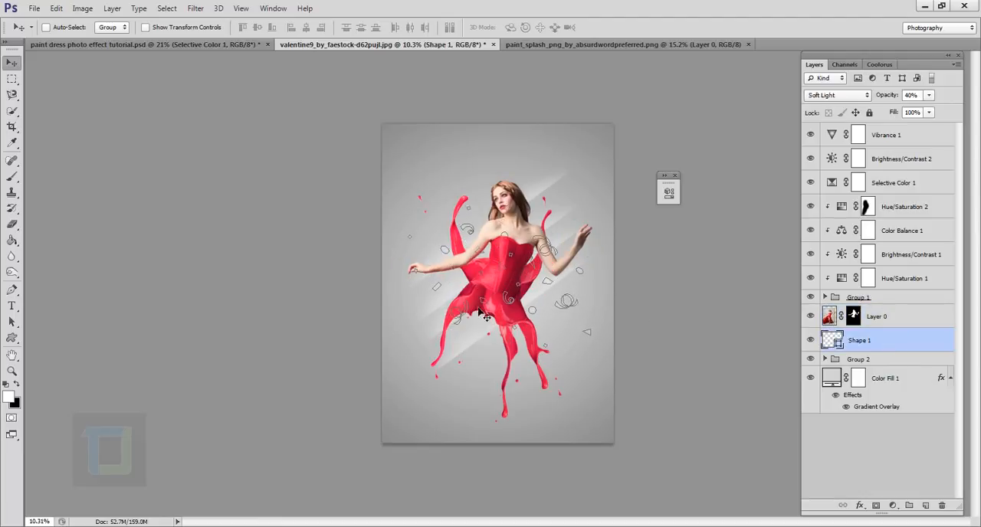
left_click(897, 317)
scroll(648, 324, "up", 5)
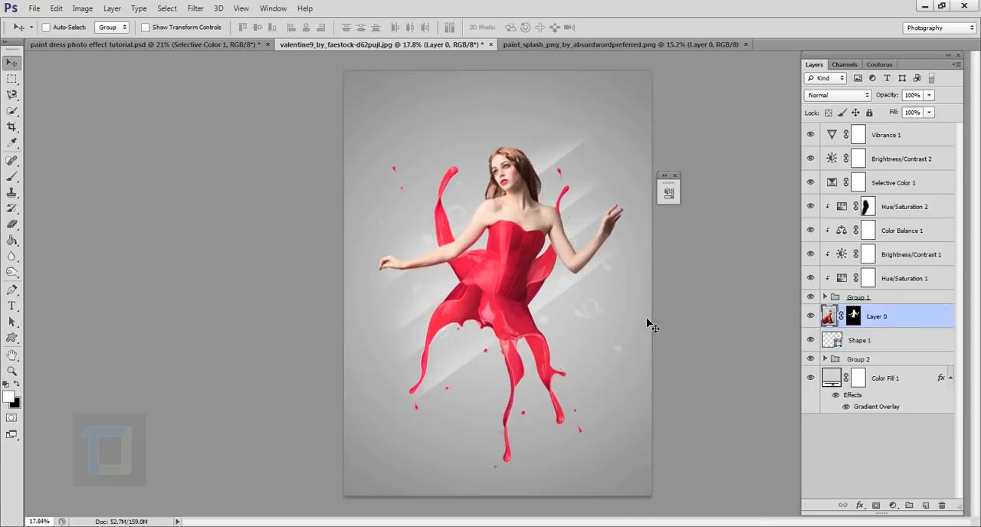
scroll(427, 281, "down", 5)
Set the confetti layer's opacity to 70% and shift it slightly to the left.
left_click(885, 338)
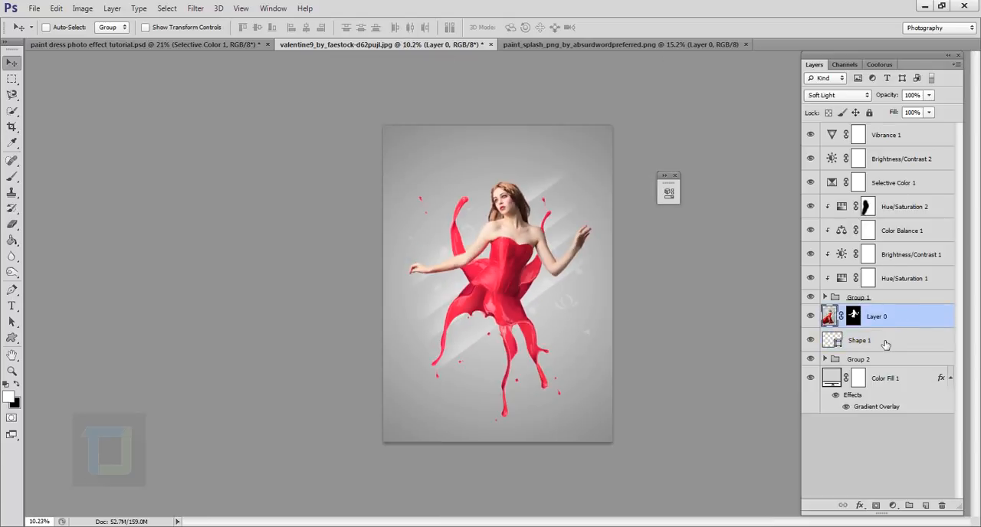
left_click_drag(888, 100, 909, 97)
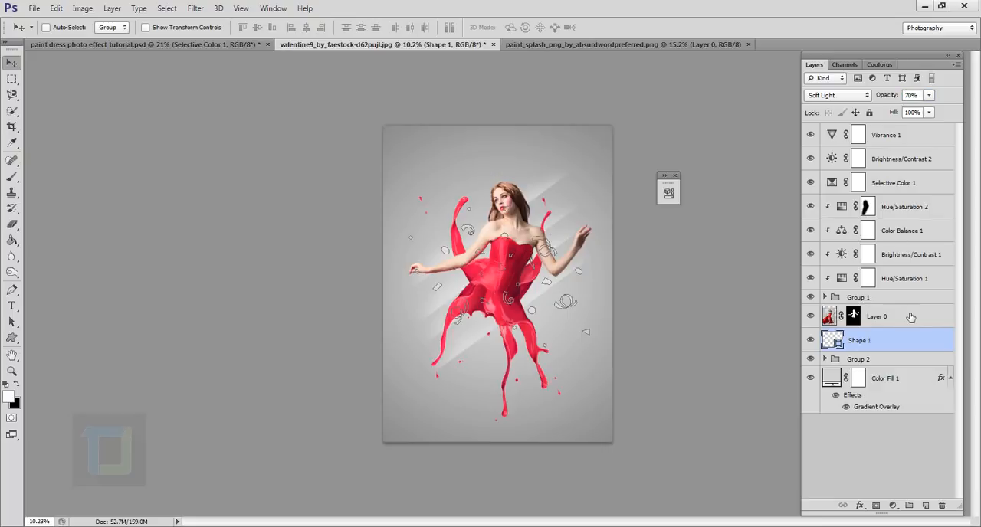
left_click(894, 317)
left_click(887, 375)
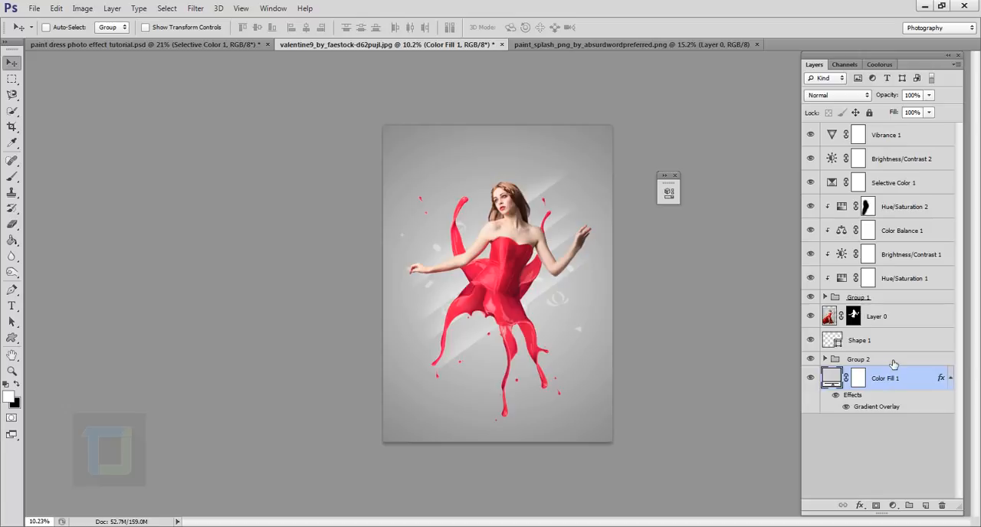
Add a new empty layer above Vibrance 1 and set the foreground color to white.
left_click(902, 134)
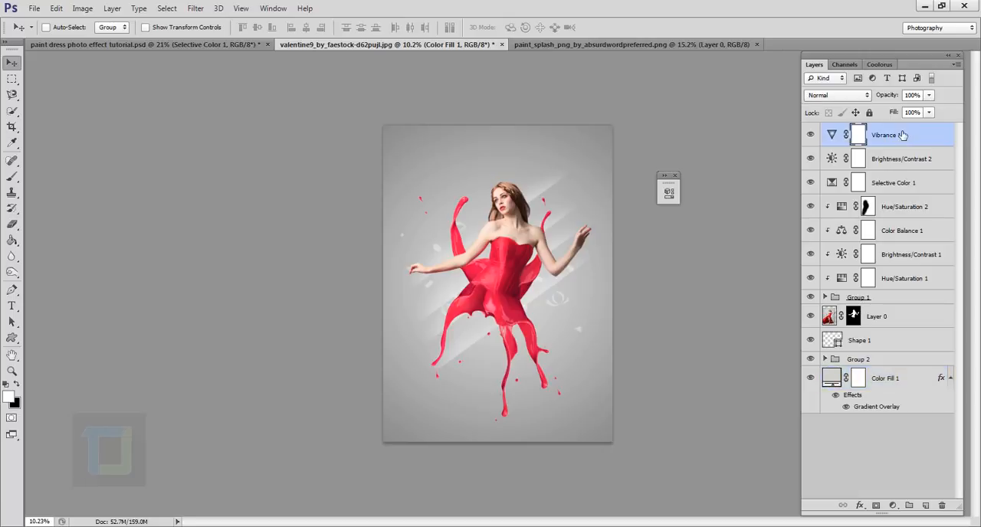
left_click(927, 507)
key("x")
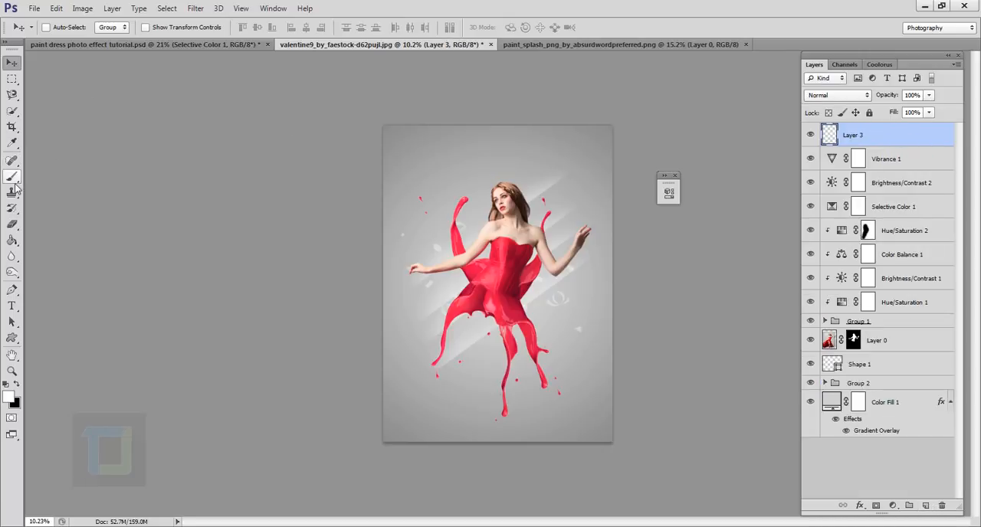
Replace the brush presets with the Assorted Brushes set and choose the 50 px Starburst - Small brush.
left_click(12, 177)
left_click(64, 28)
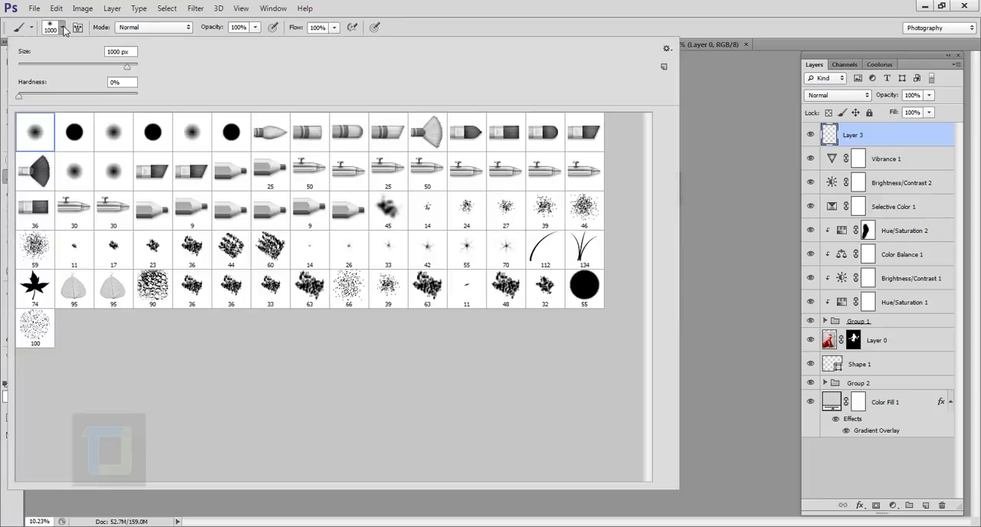
left_click(667, 51)
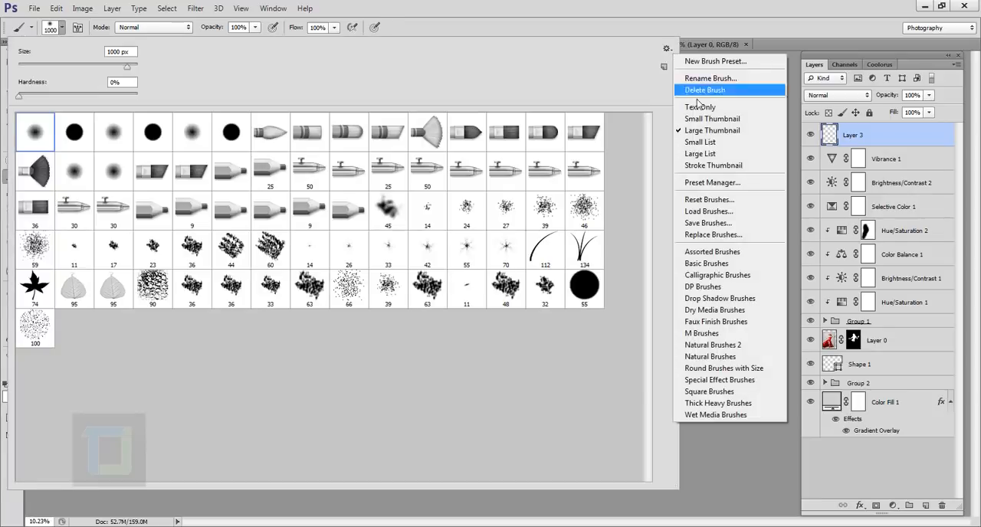
left_click(734, 255)
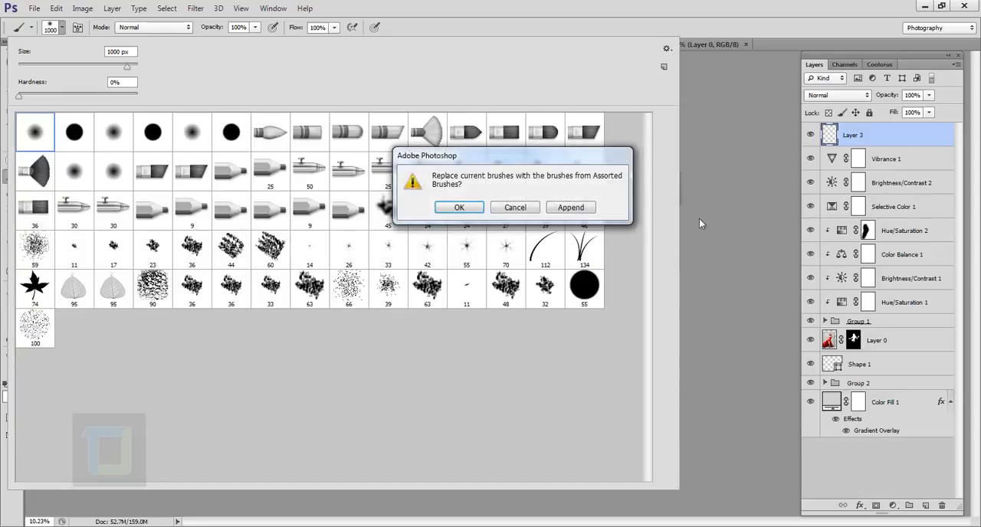
left_click(455, 208)
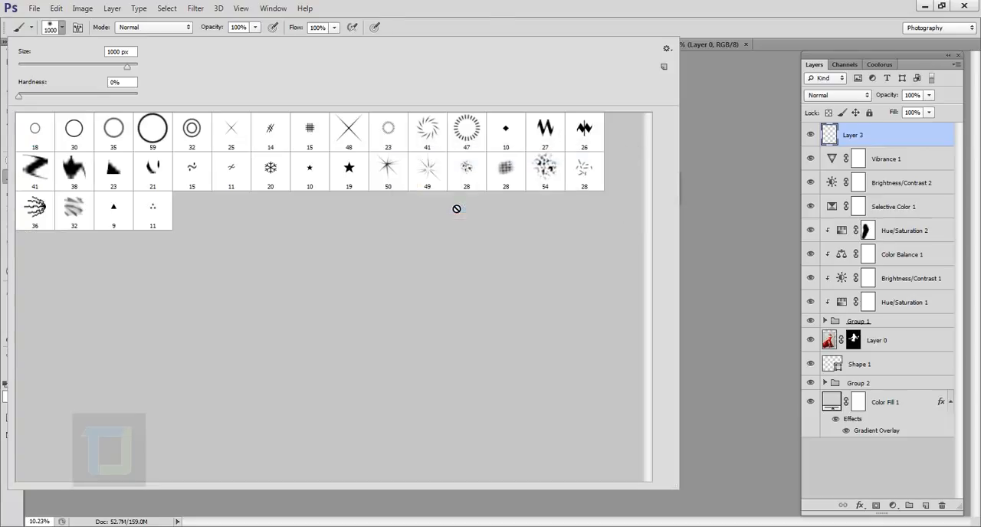
left_click(397, 174)
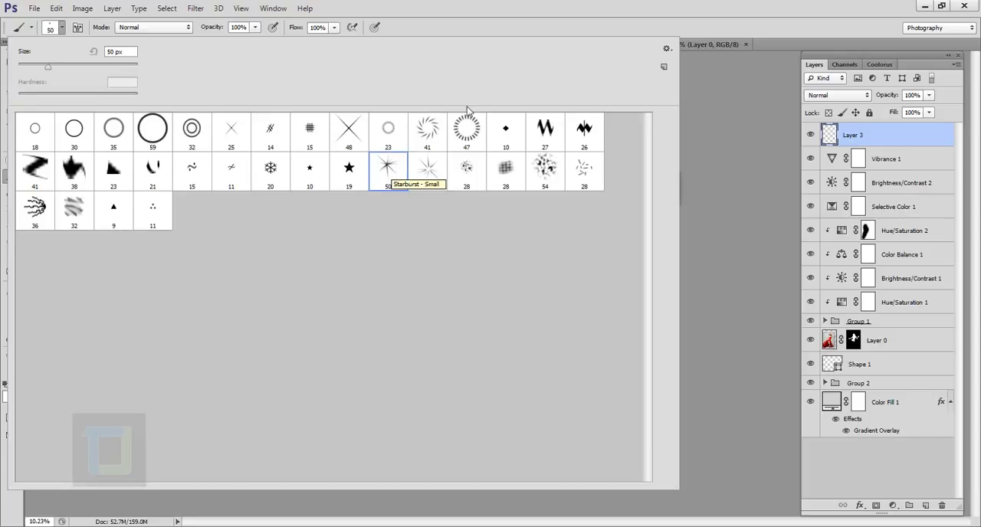
left_click(597, 9)
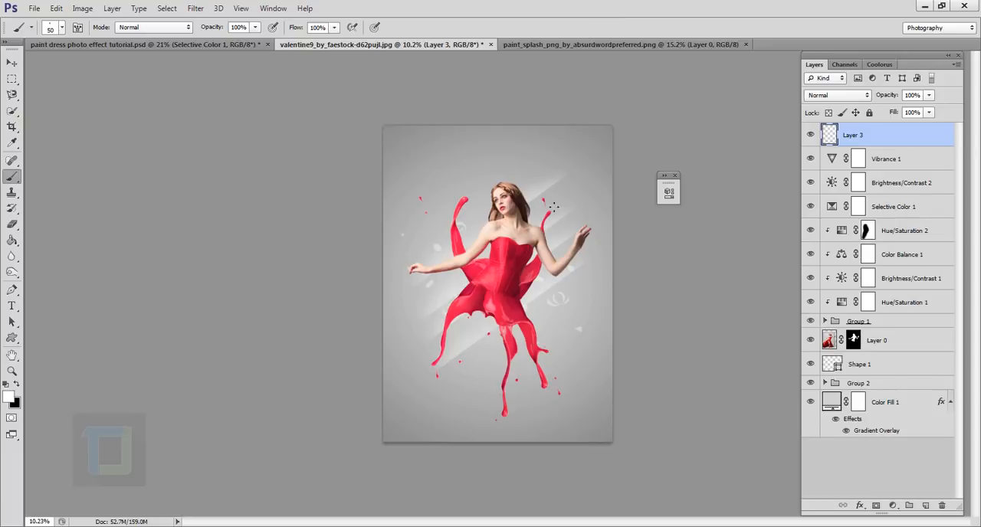
Enlarge the starburst brush to 700 px, stamp one test sparkle on the upper-left splash tip, and undo the stamp.
scroll(553, 206, "up", 3)
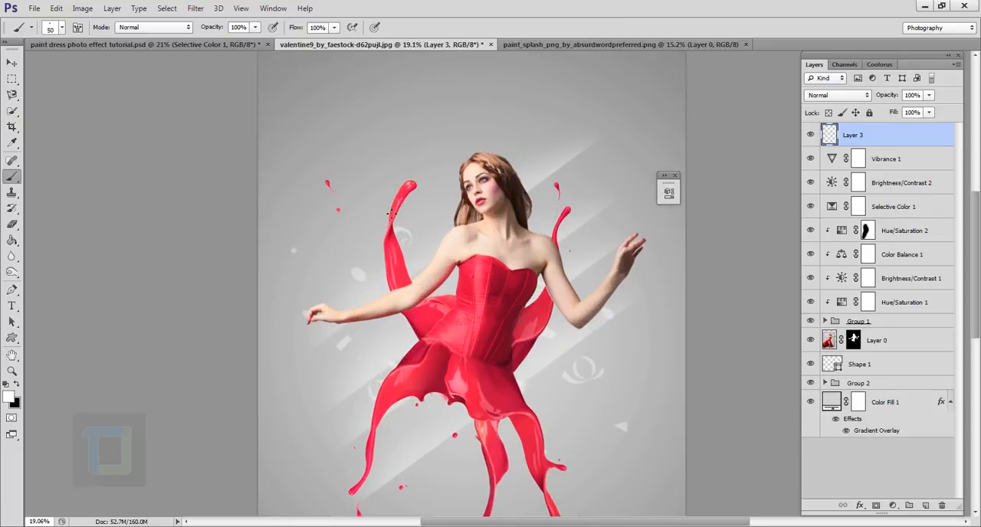
key("bracketright")
key("bracketright")
key("bracketright")
key("bracketright")
key("bracketright")
key("bracketright")
key("bracketright")
key("bracketright")
key("bracketright")
key("bracketright")
key("bracketright")
left_click(414, 180)
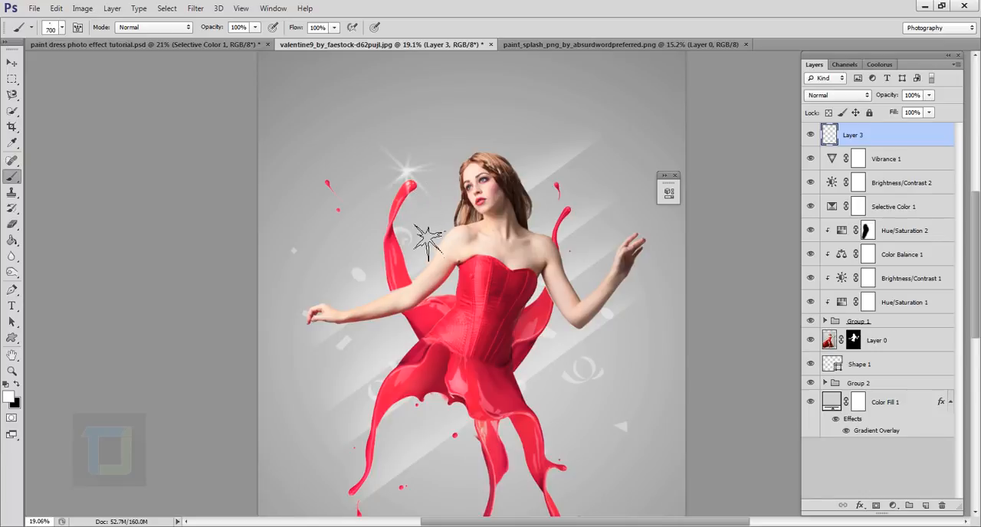
scroll(425, 241, "down", 1)
key("ctrl+z")
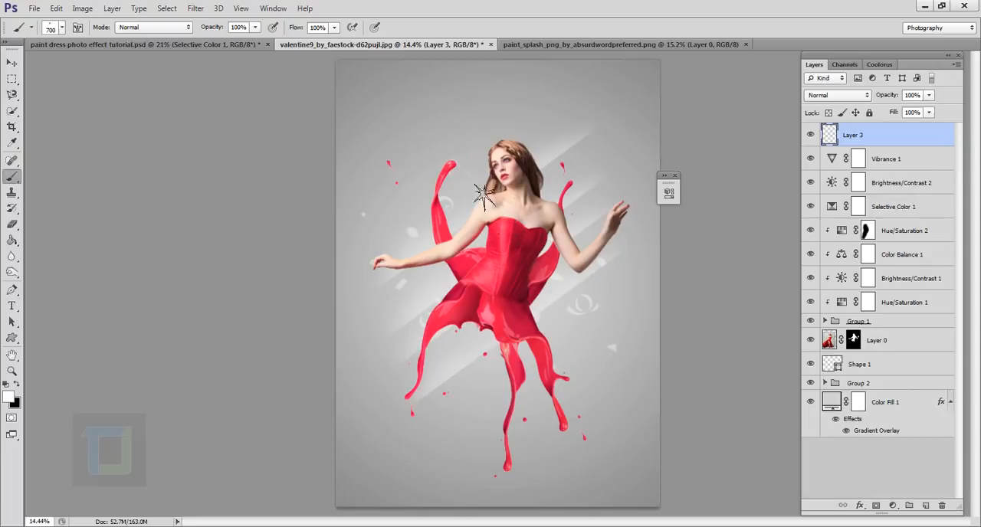
Reduce the starburst brush to 400 px and stamp seven white sparkles around the woman and the splashes on Layer 3.
key("bracketleft")
key("bracketleft")
key("bracketleft")
left_click(442, 178)
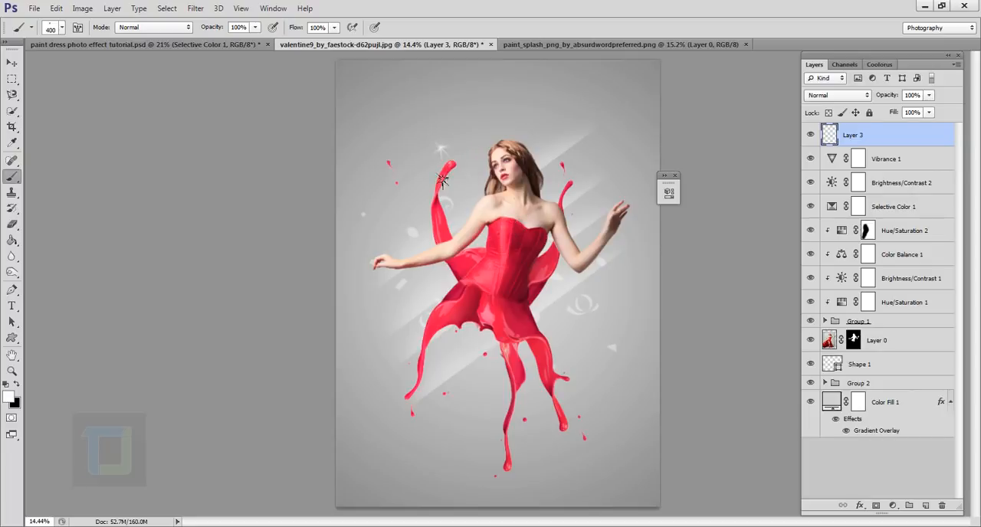
left_click(416, 288)
left_click(469, 372)
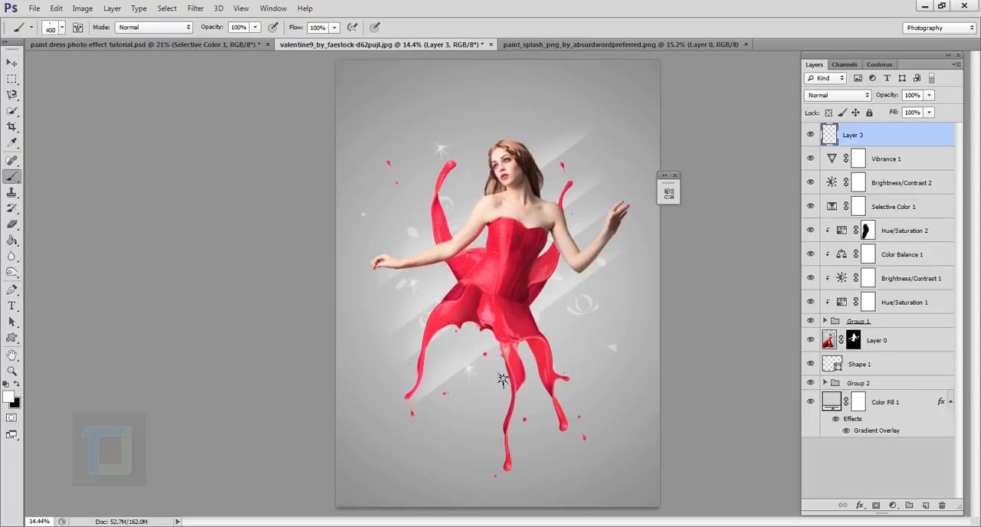
left_click(587, 348)
left_click(600, 157)
left_click(396, 347)
left_click(471, 419)
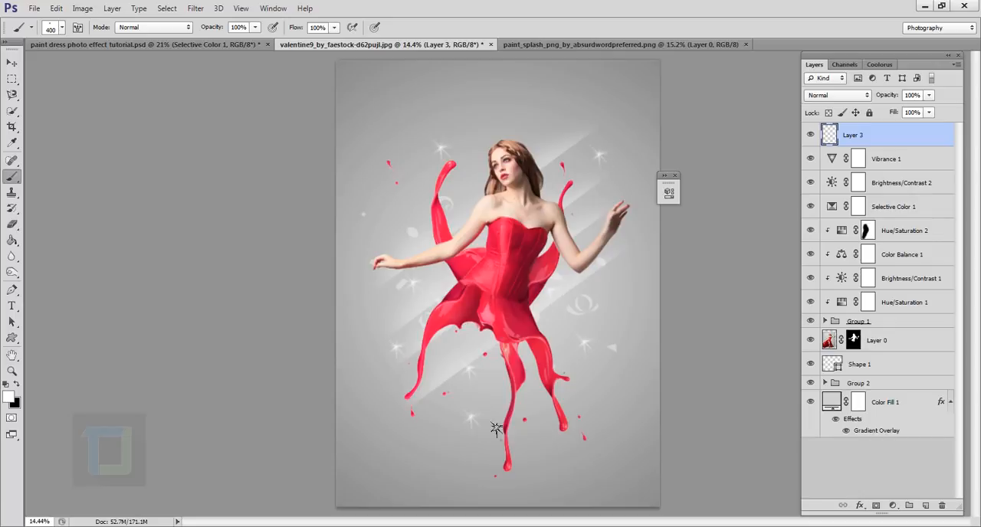
Undo the sparkle stamped beside the lowest splash, then try one on the splash's tip and undo it too.
key("ctrl+z")
key("ctrl+z")
left_click(506, 466)
key("ctrl+z")
scroll(632, 360, "down", 3)
scroll(559, 247, "up", 5)
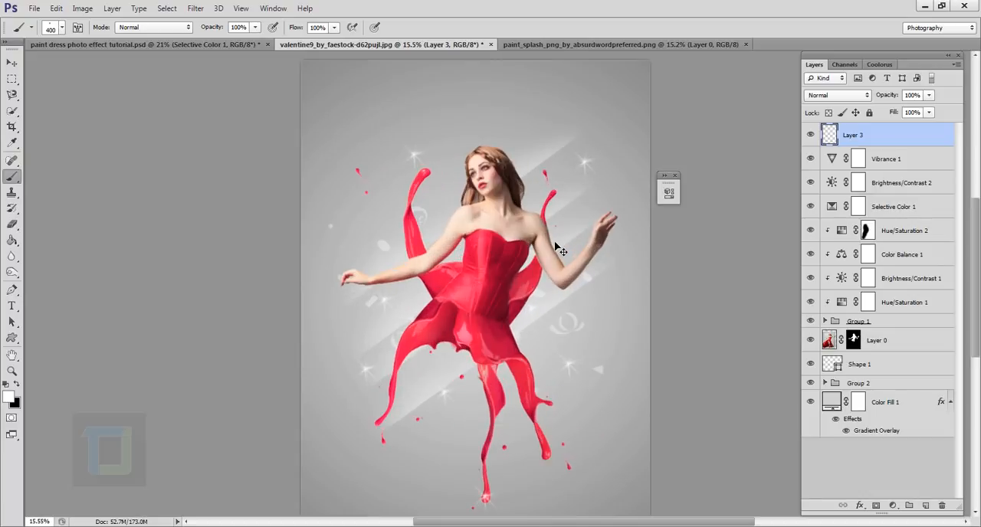
scroll(607, 297, "down", 3)
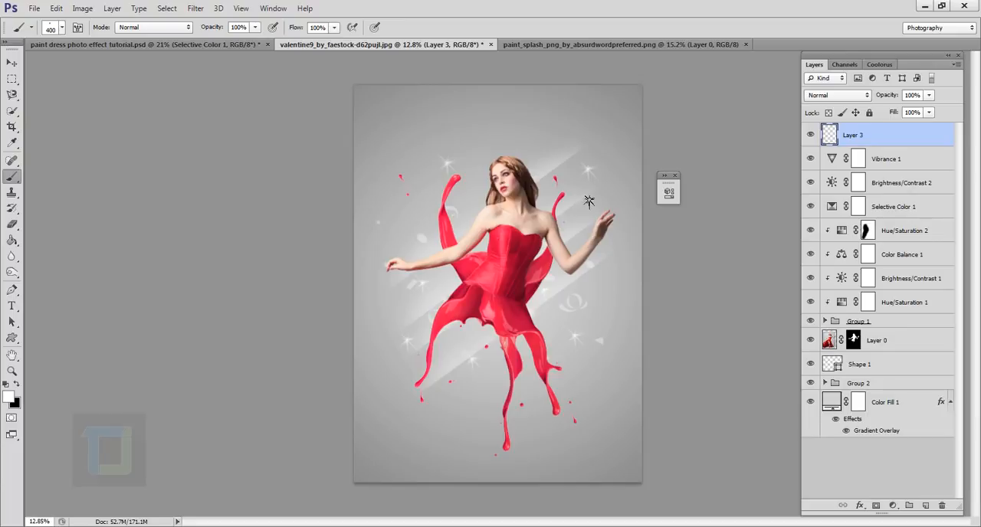
Rotate the Shape 1 confetti layer by 90 degrees with Free Transform and apply it.
left_click(860, 383)
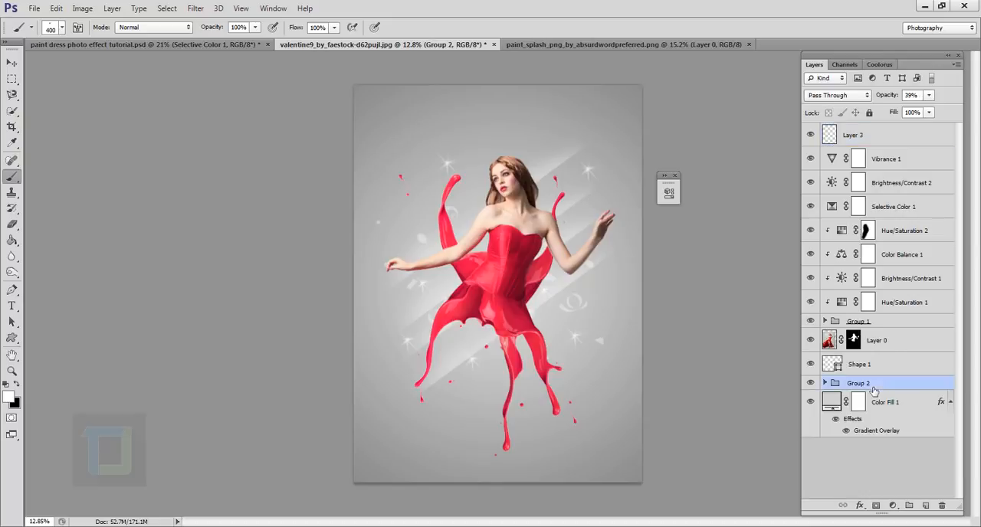
left_click(873, 366)
key("ctrl+t")
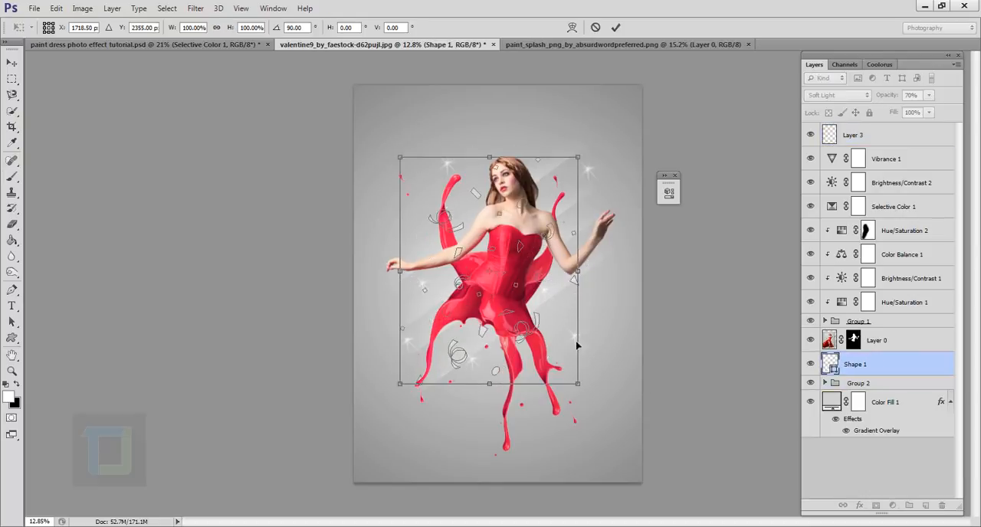
left_click(615, 28)
Lower the Shape 1 confetti layer's opacity to 45%.
left_click(902, 302)
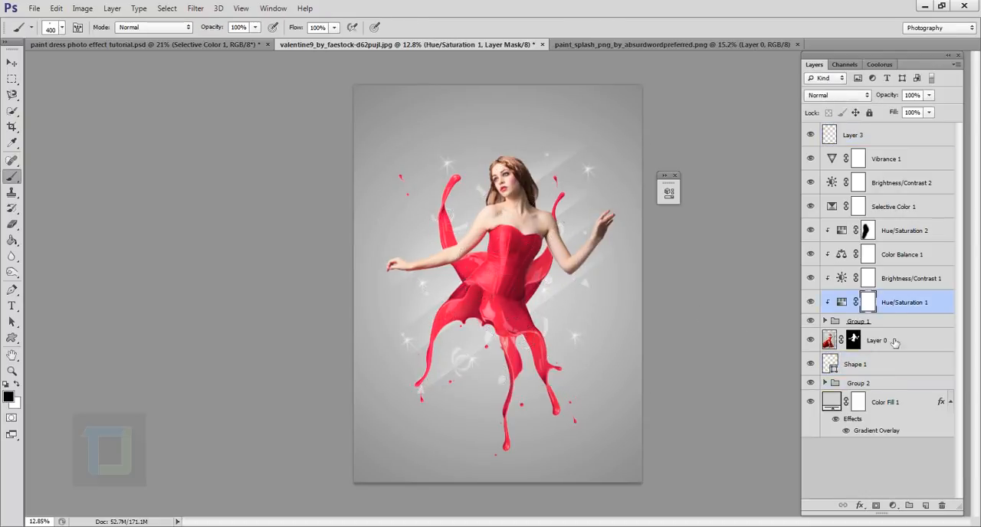
left_click(880, 367)
left_click(889, 341)
left_click(899, 164)
scroll(674, 206, "down", 2)
left_click(862, 141)
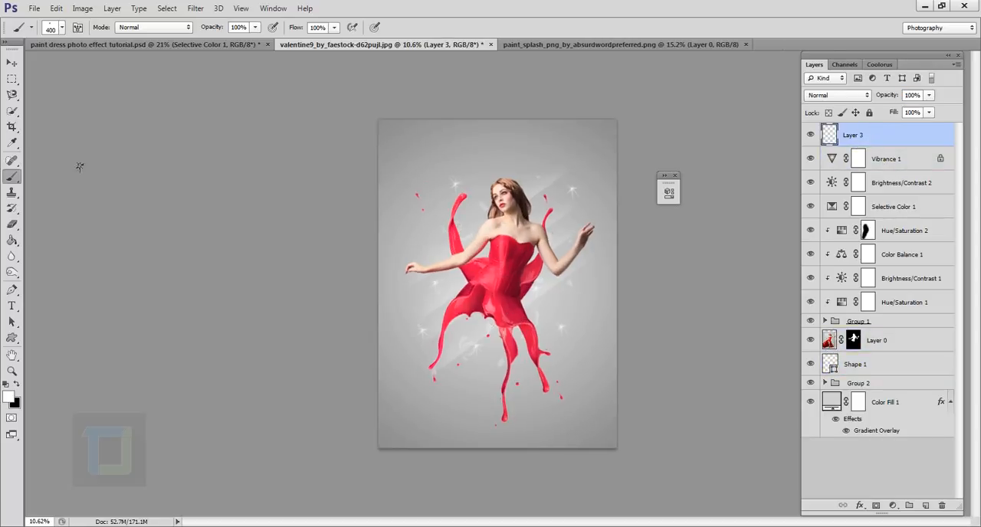
left_click(888, 163)
left_click(860, 136)
scroll(579, 396, "up", 1)
left_click(874, 365)
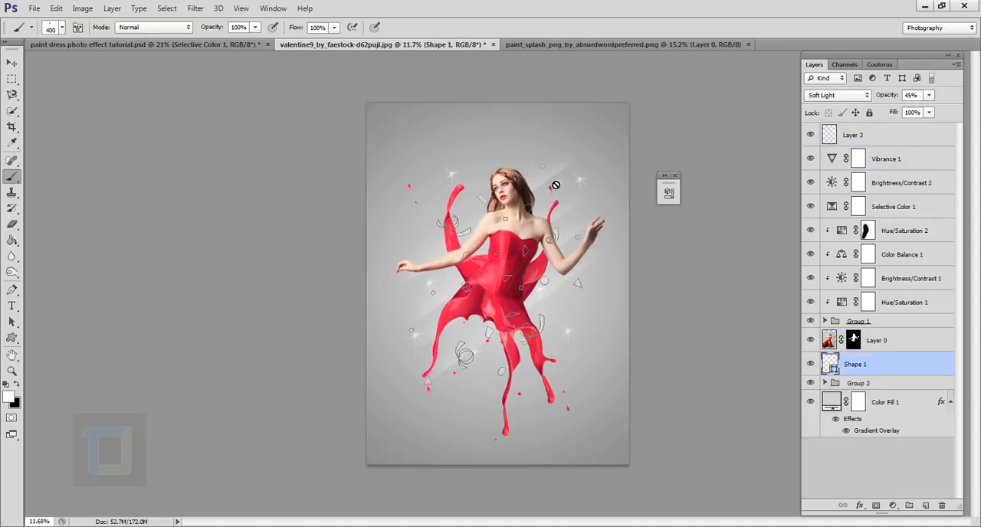
Return to Layer 3 and stamp two more sparkles, near the upper-right splash tip and beside the lowest splash.
left_click(892, 141)
scroll(612, 395, "up", 1)
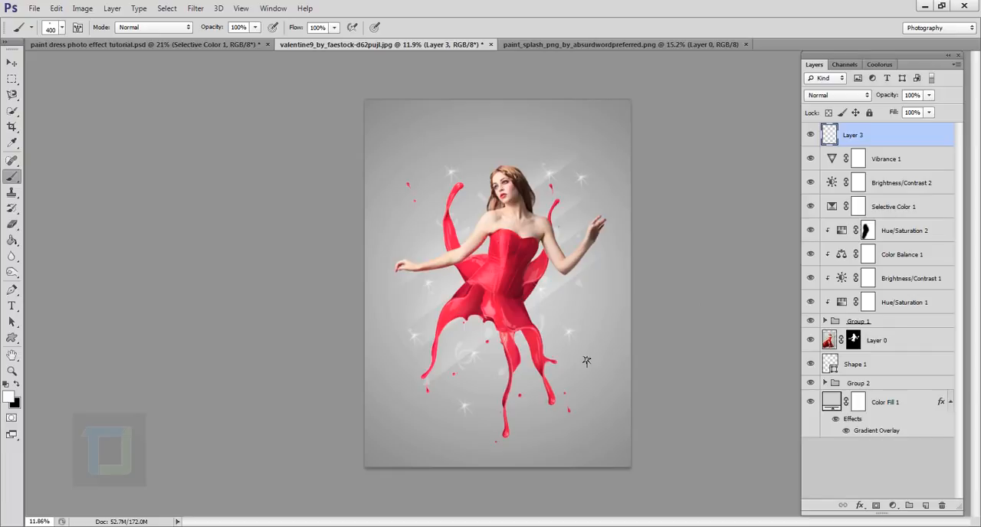
scroll(586, 361, "up", 1)
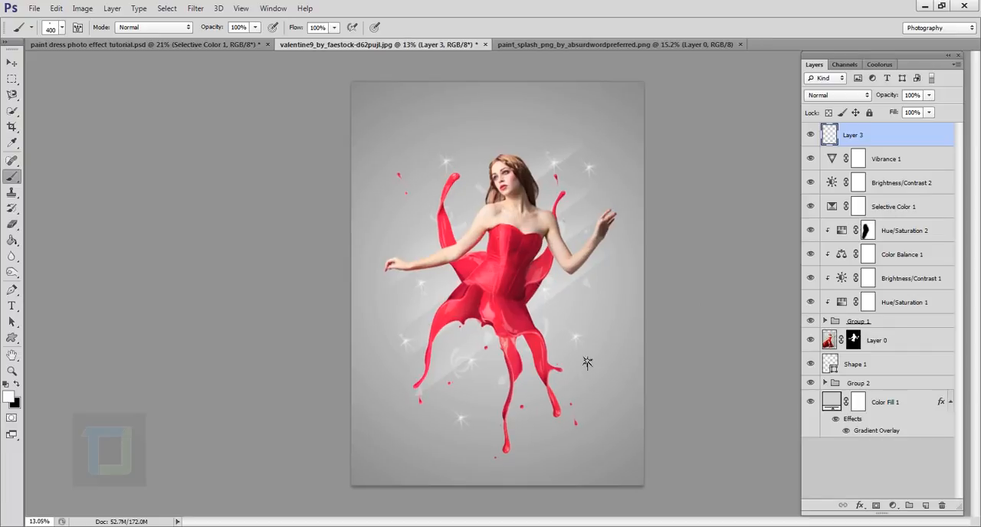
scroll(586, 362, "up", 1)
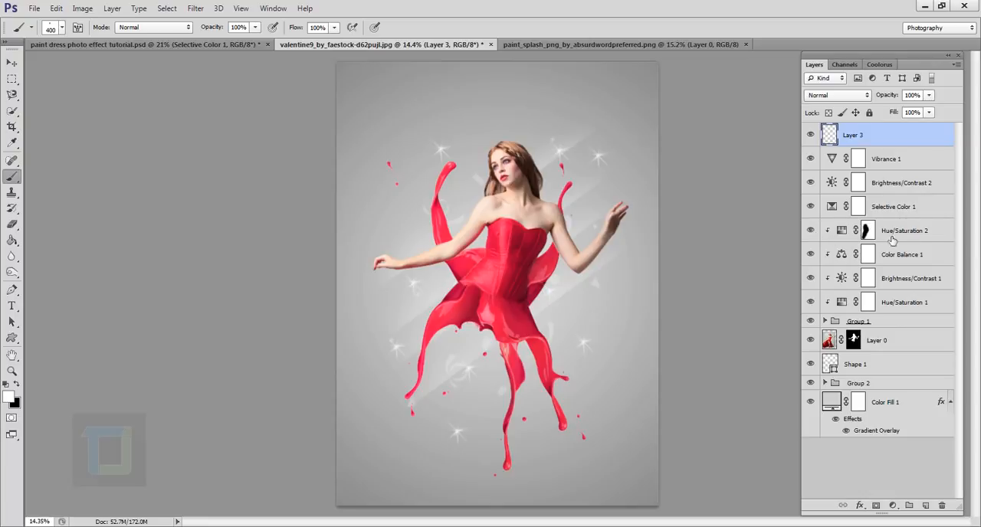
Compare the image with only Group 1 and its Hue/Saturation 1 adjustment shown, and with Selective Color 1 hidden and restored.
left_click(811, 302, "alt")
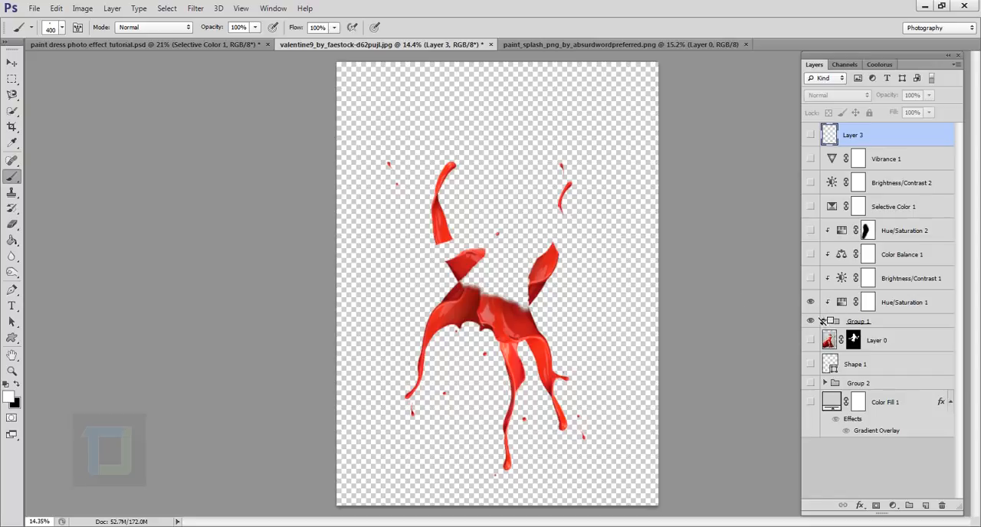
left_click(811, 322, "alt")
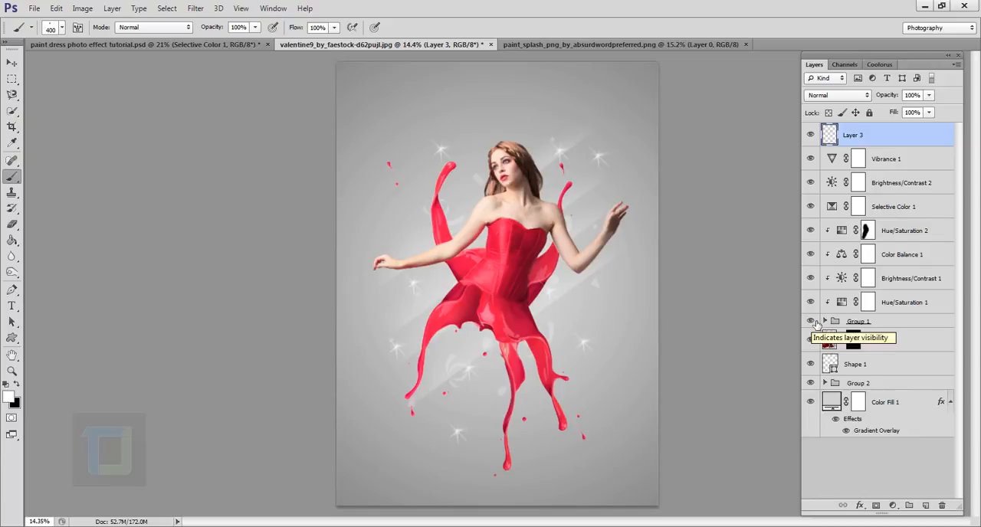
left_click(845, 283)
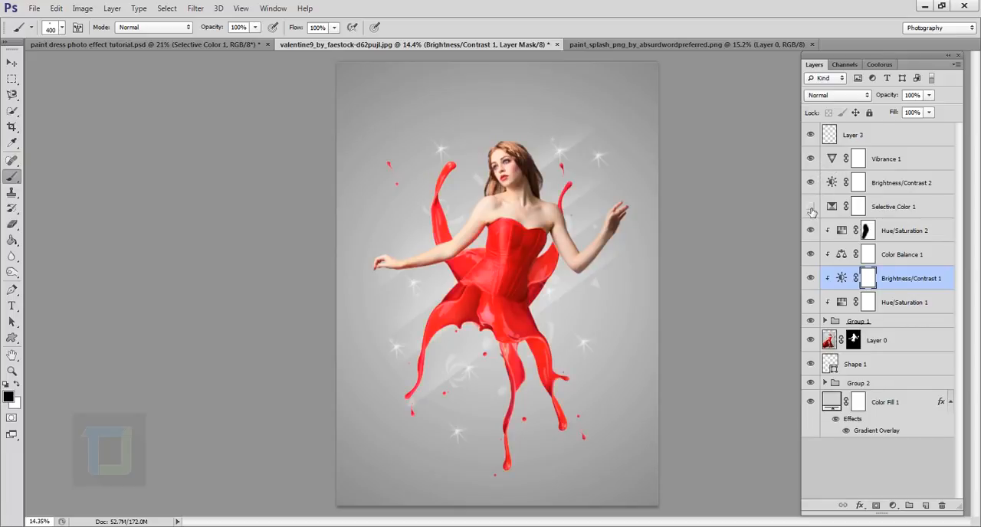
left_click(811, 206)
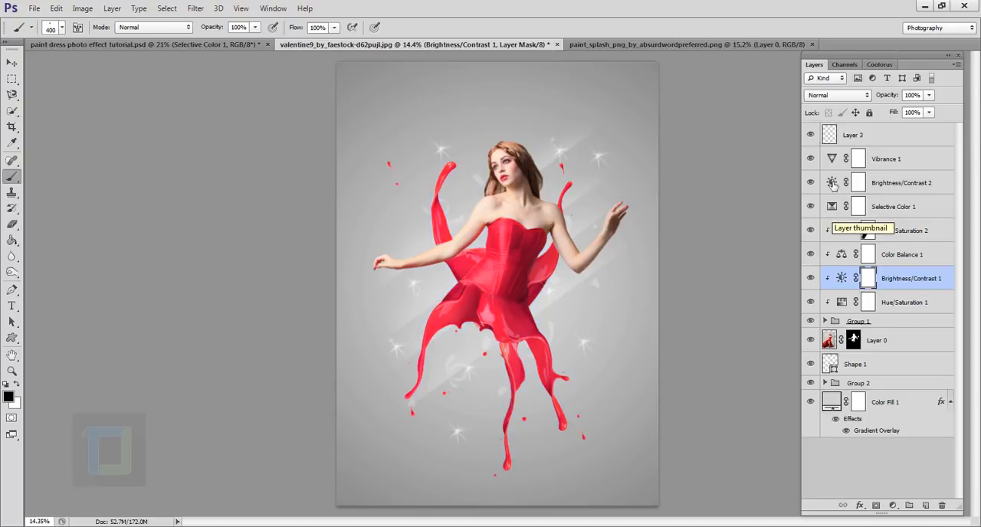
Choose the 20 px snowflake brush from the loaded brush presets.
scroll(673, 228, "down", 2)
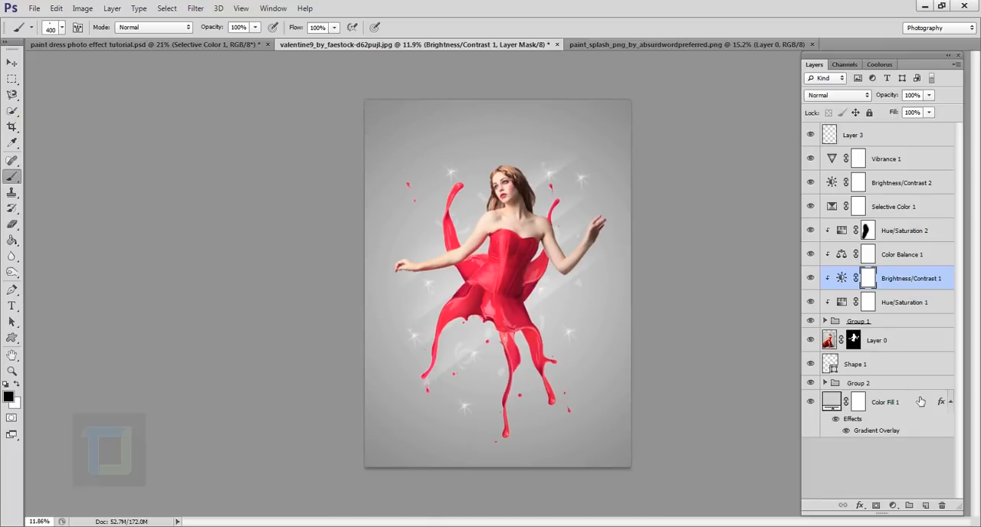
left_click(62, 28)
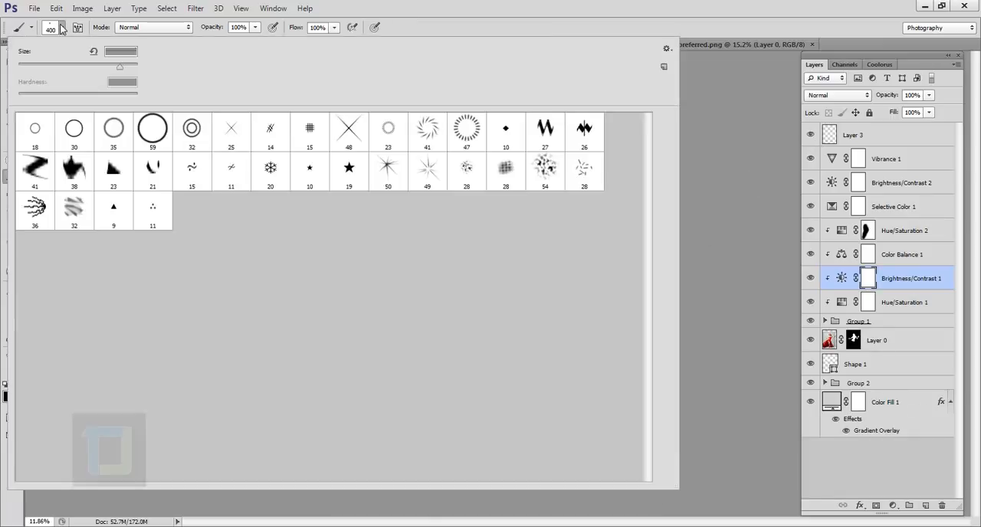
left_click(274, 173)
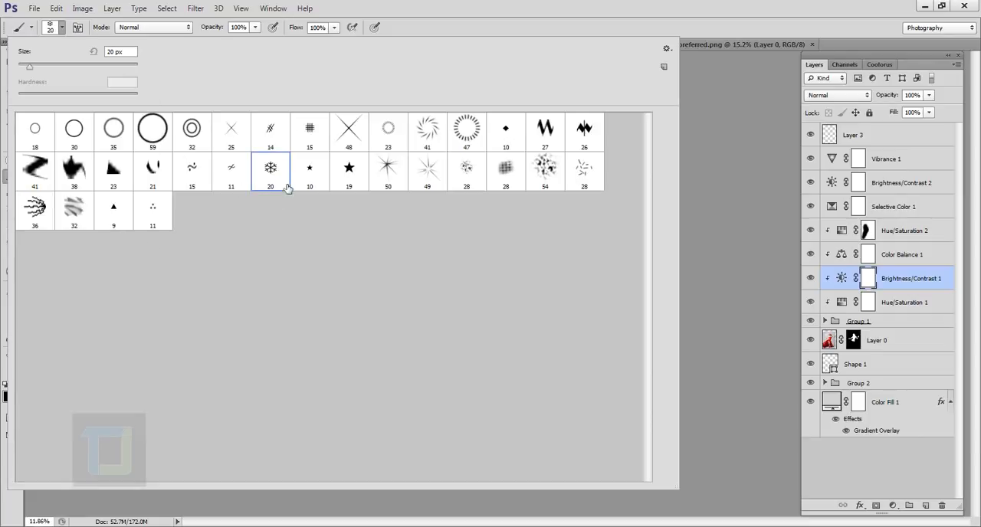
left_click(518, 5)
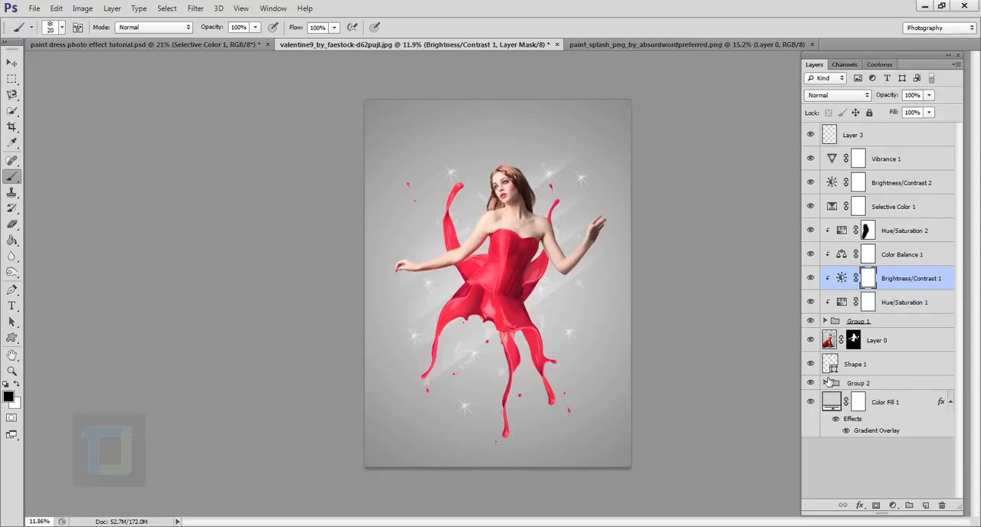
Hide the Shape 1 confetti layer and show it again to compare its effect on the background.
scroll(490, 381, "up", 2)
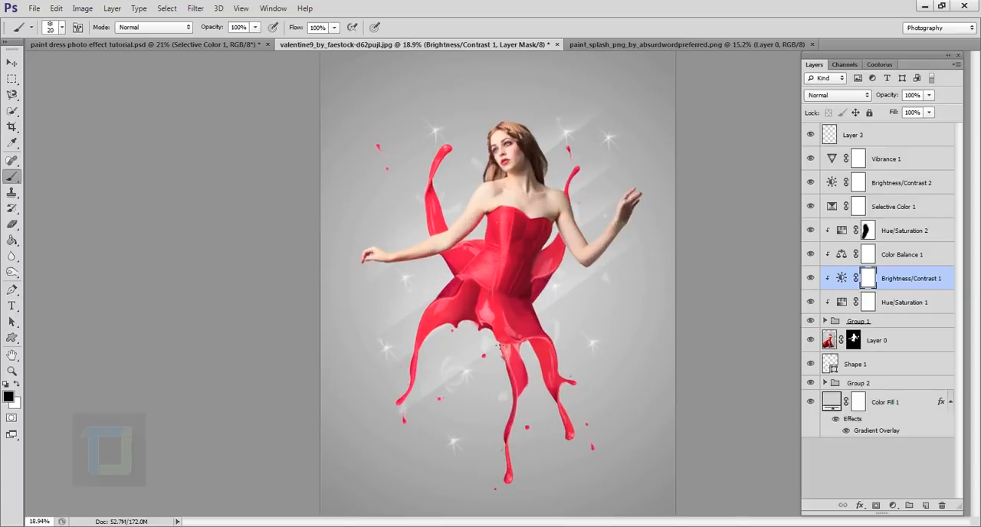
left_click(812, 365)
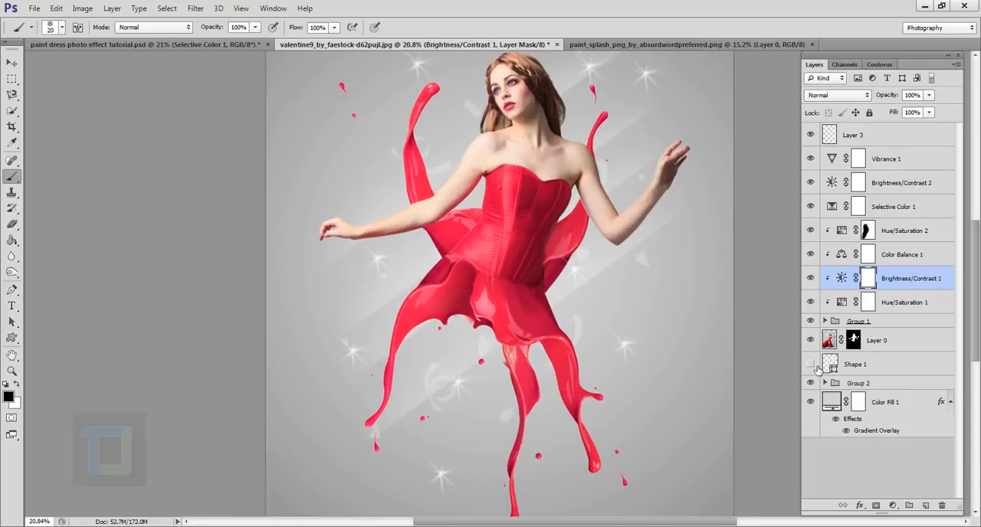
left_click(811, 365)
scroll(655, 310, "down", 3)
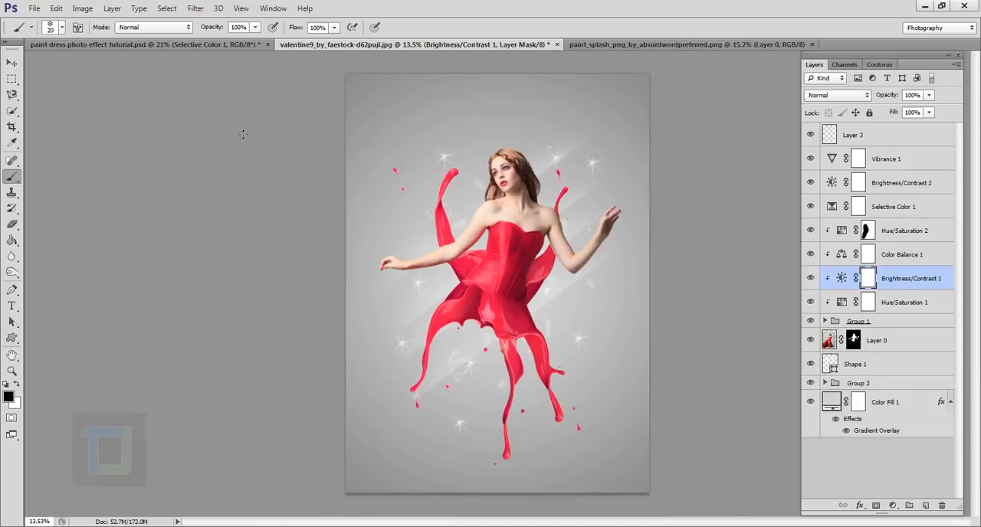
Switch to the Custom Shape tool and view its available shapes without choosing a new one.
left_click(12, 338)
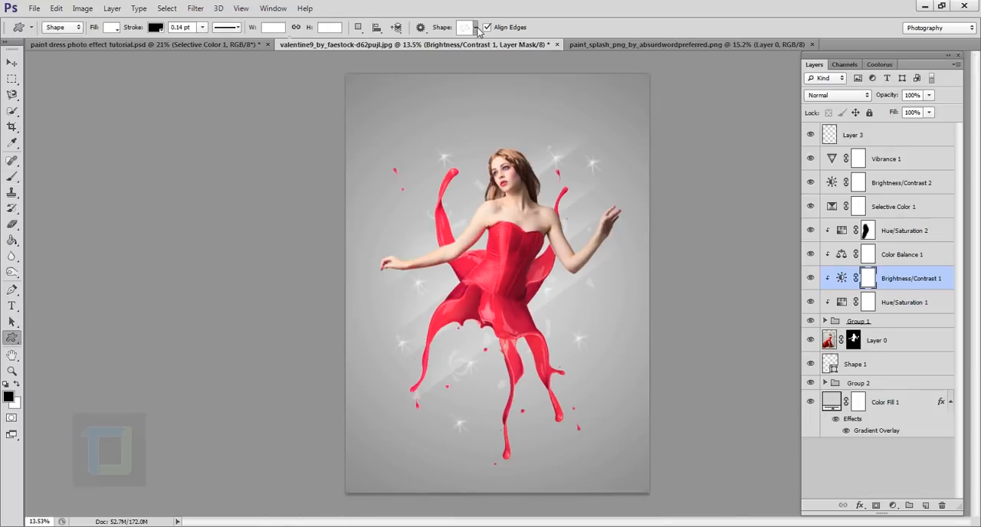
left_click(475, 29)
left_click(475, 29)
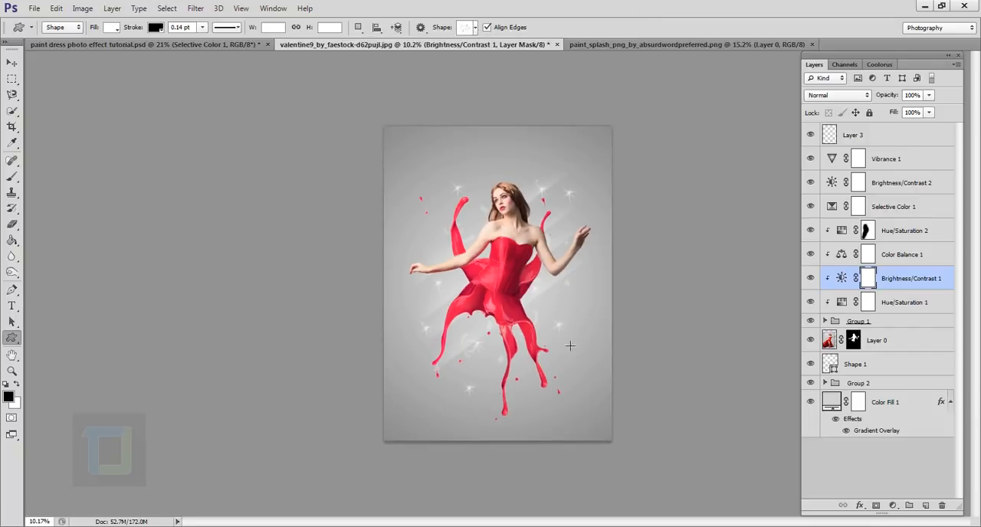
scroll(537, 337, "up", 3)
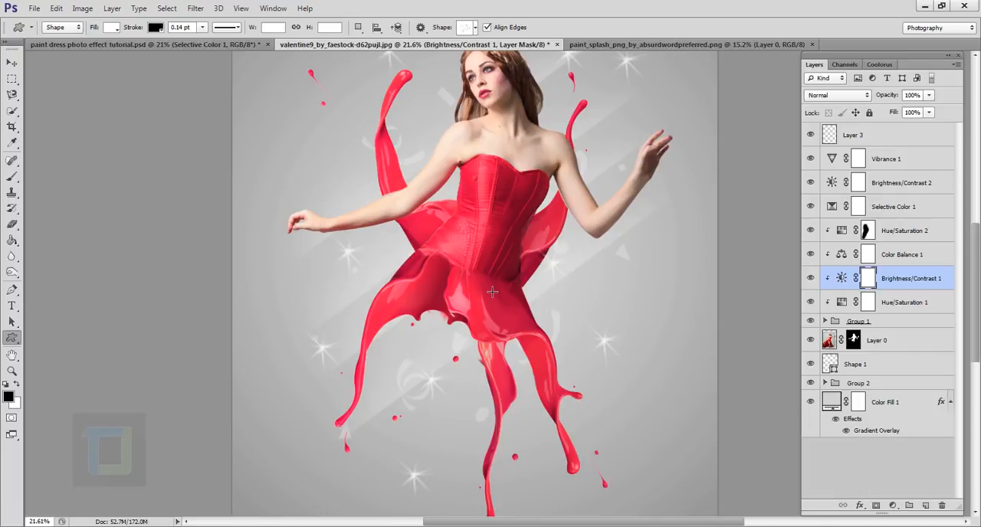
scroll(492, 291, "down", 3)
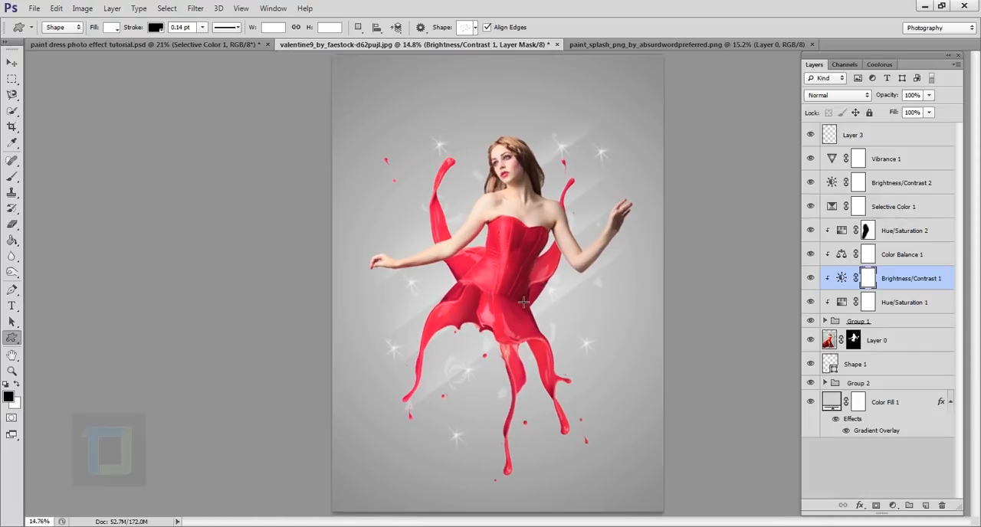
scroll(521, 314, "up", 1)
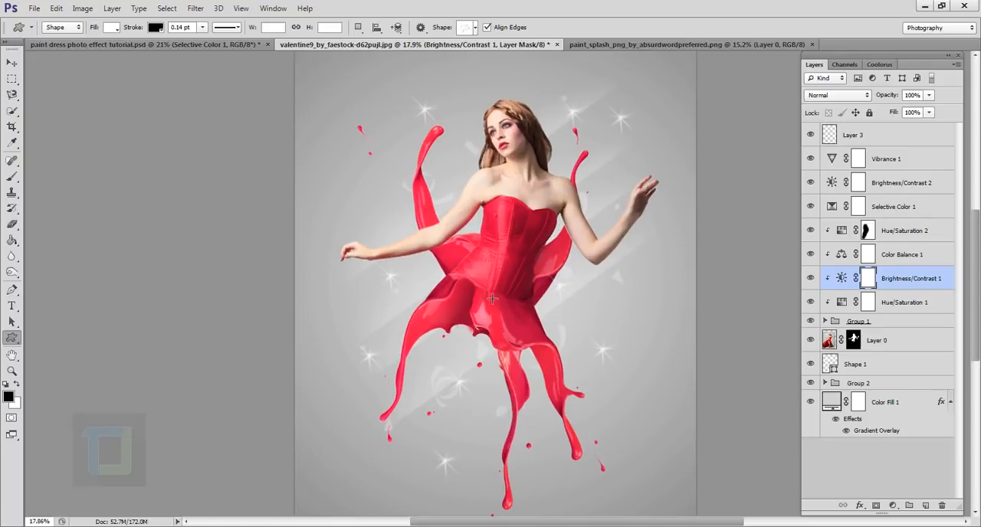
scroll(509, 303, "up", 2)
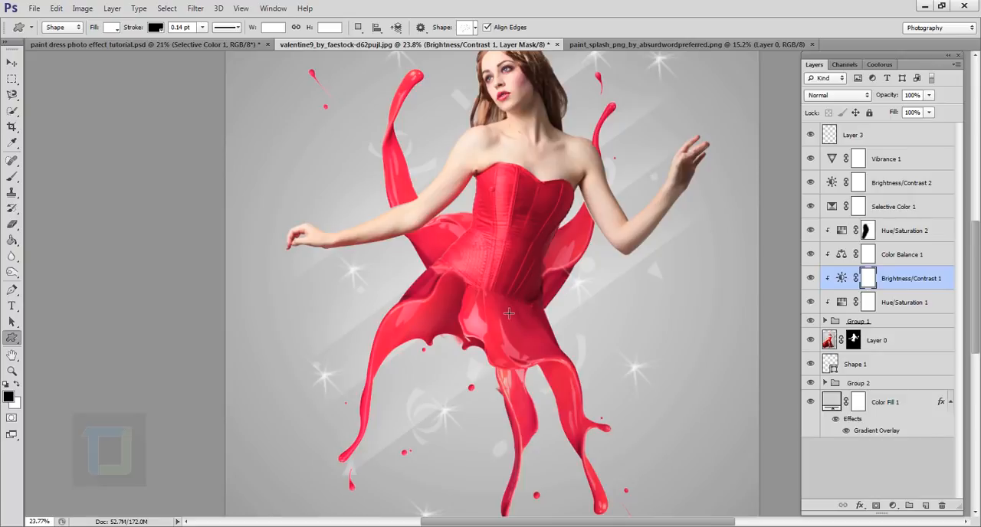
scroll(509, 313, "down", 1)
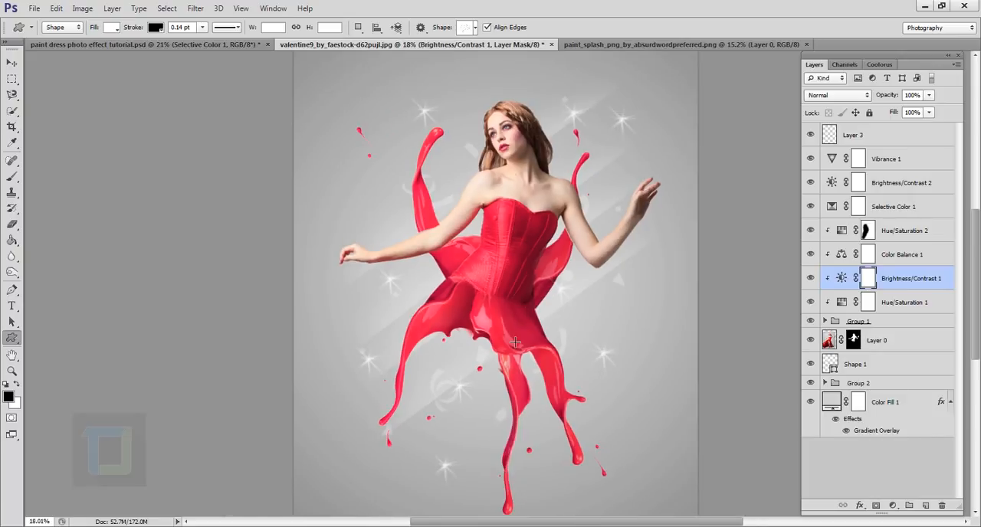
scroll(520, 309, "down", 1)
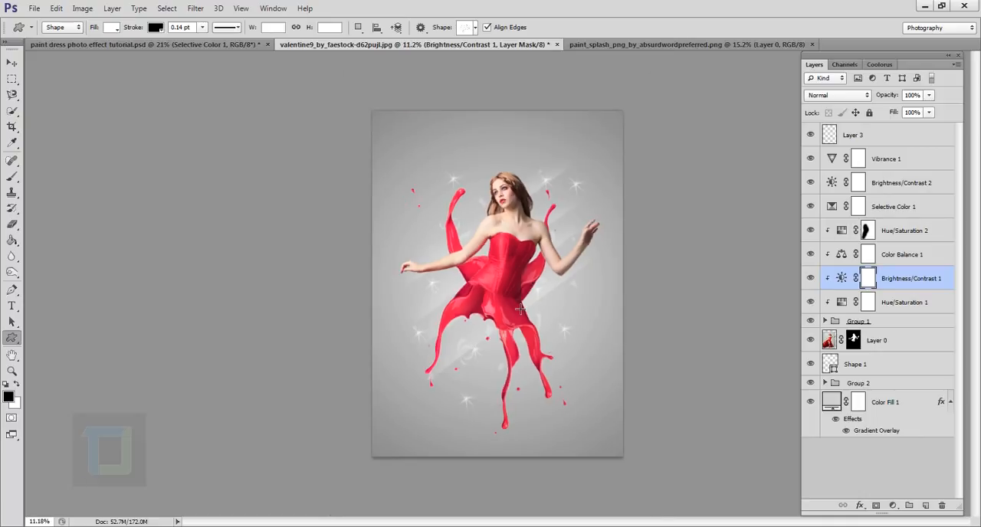
scroll(520, 309, "down", 1)
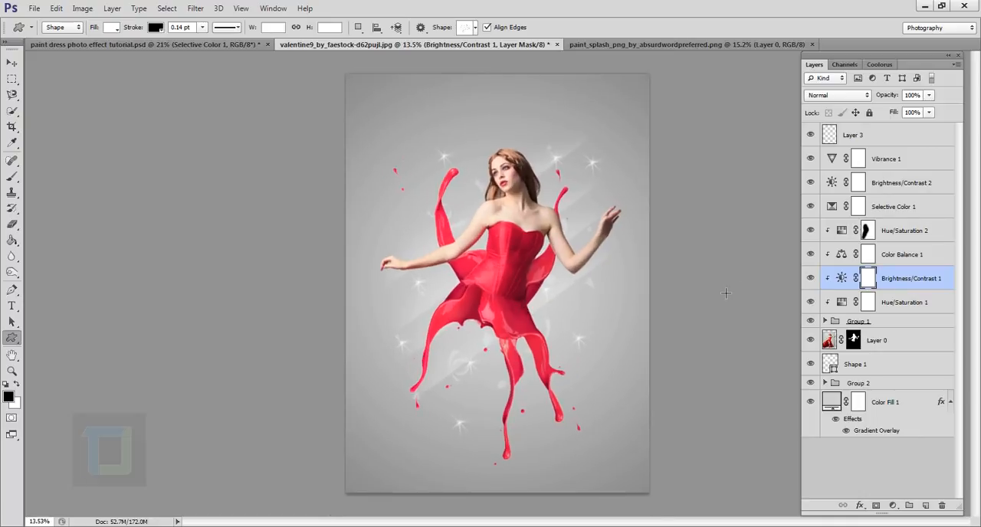